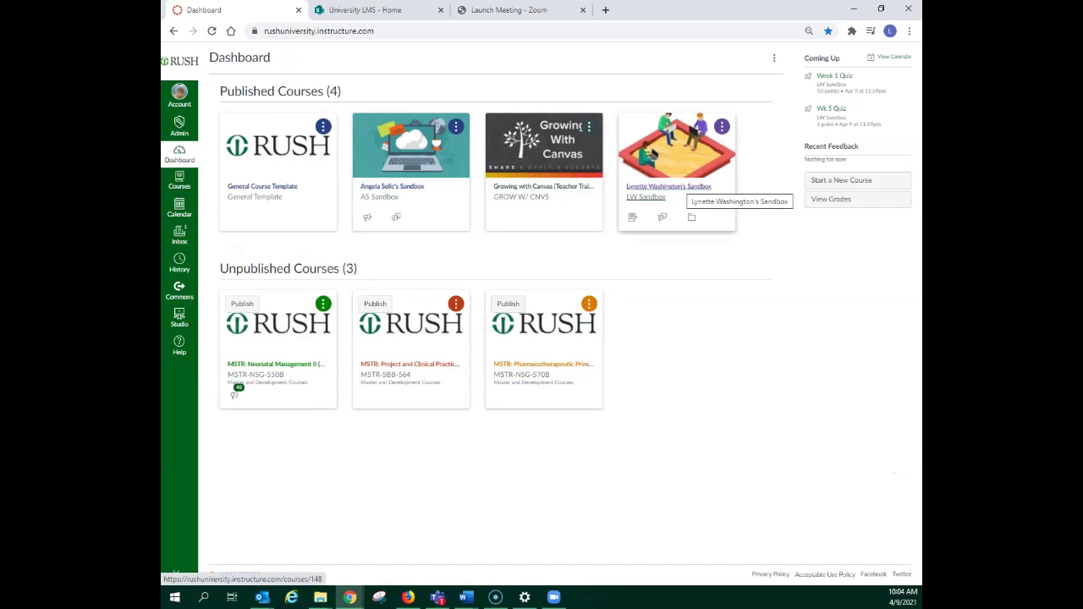
Open the quizzes of the LW Sandbox course and create a new quiz with the Classic Quizzes engine.
click(677, 188)
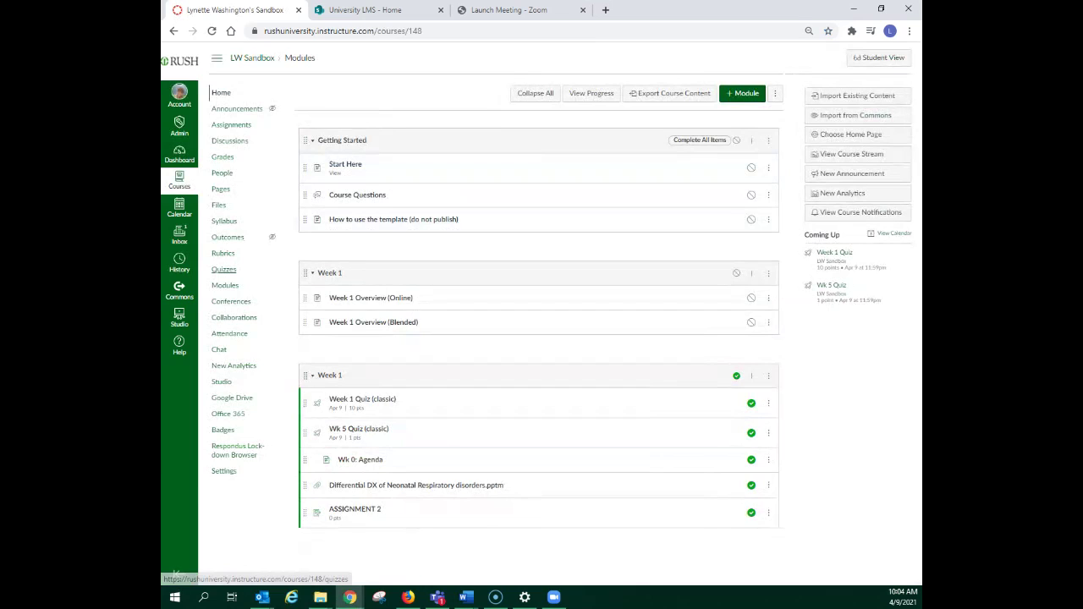
click(223, 269)
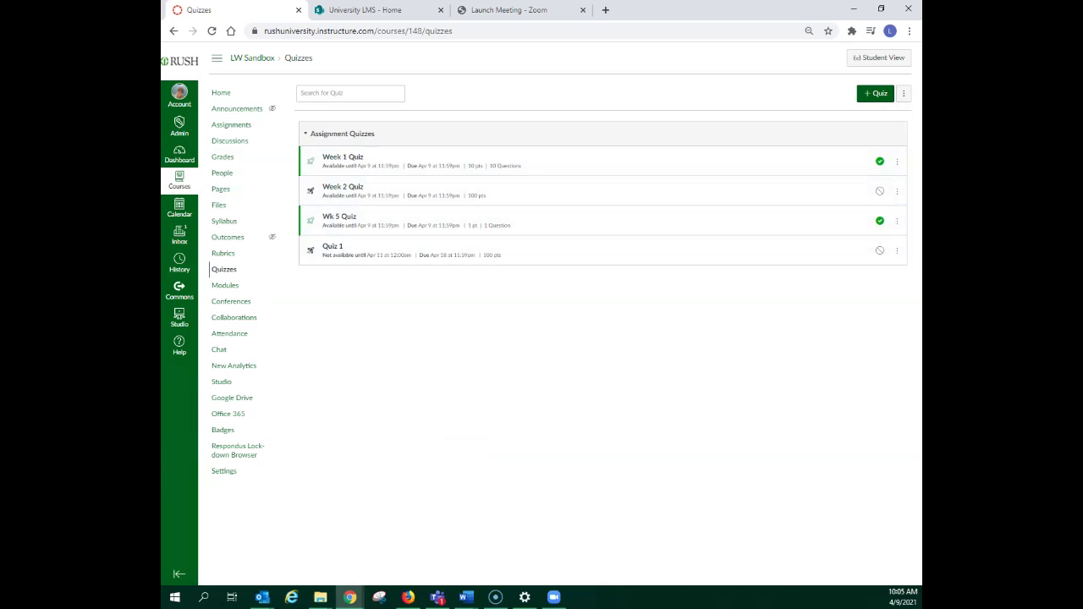
click(875, 93)
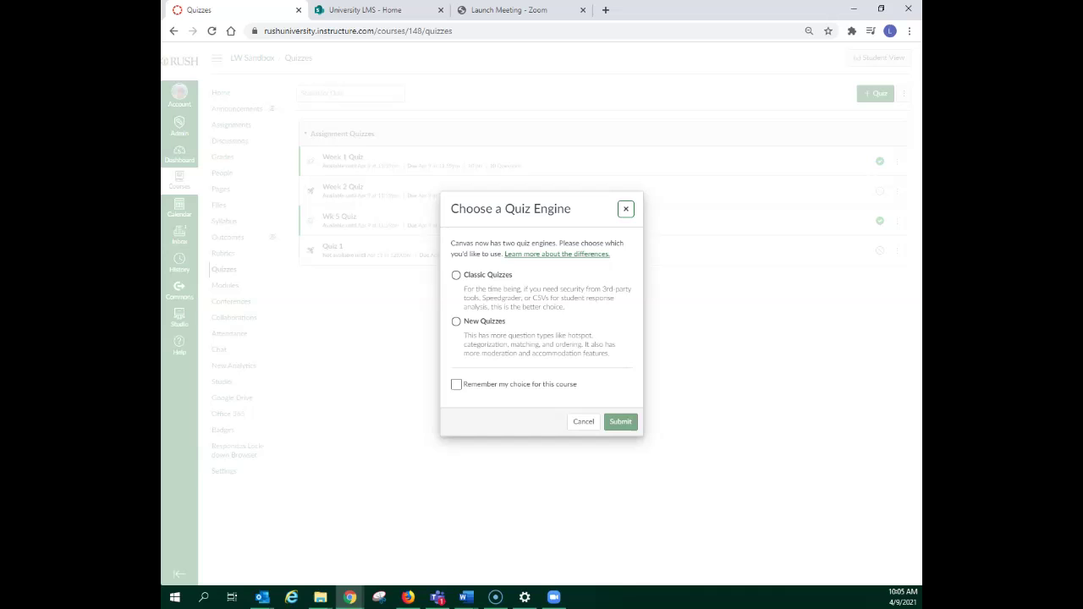
key(shift+Tab)
click(456, 275)
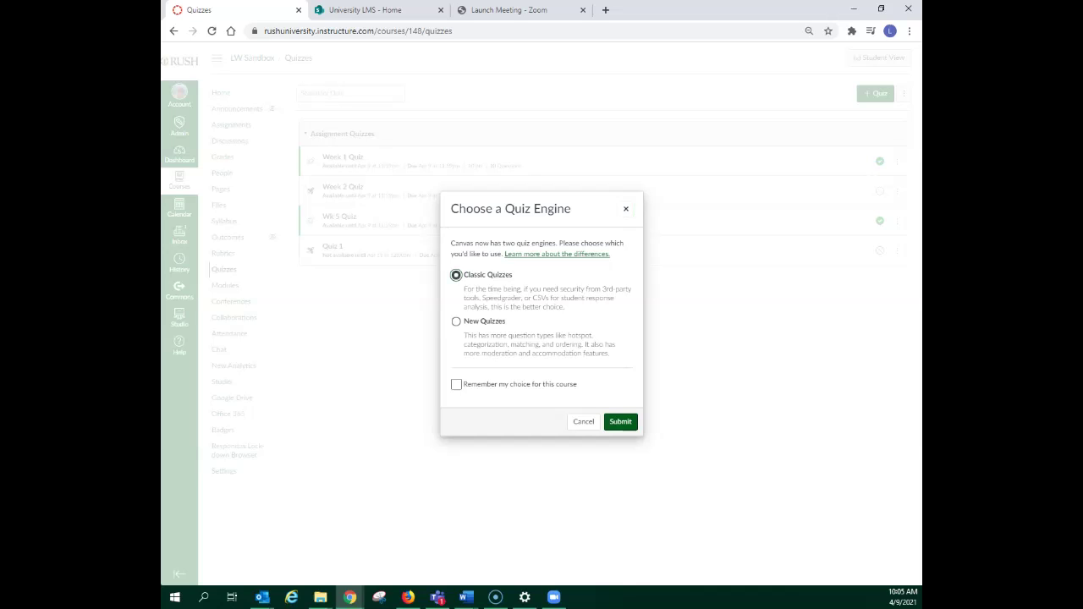
click(620, 422)
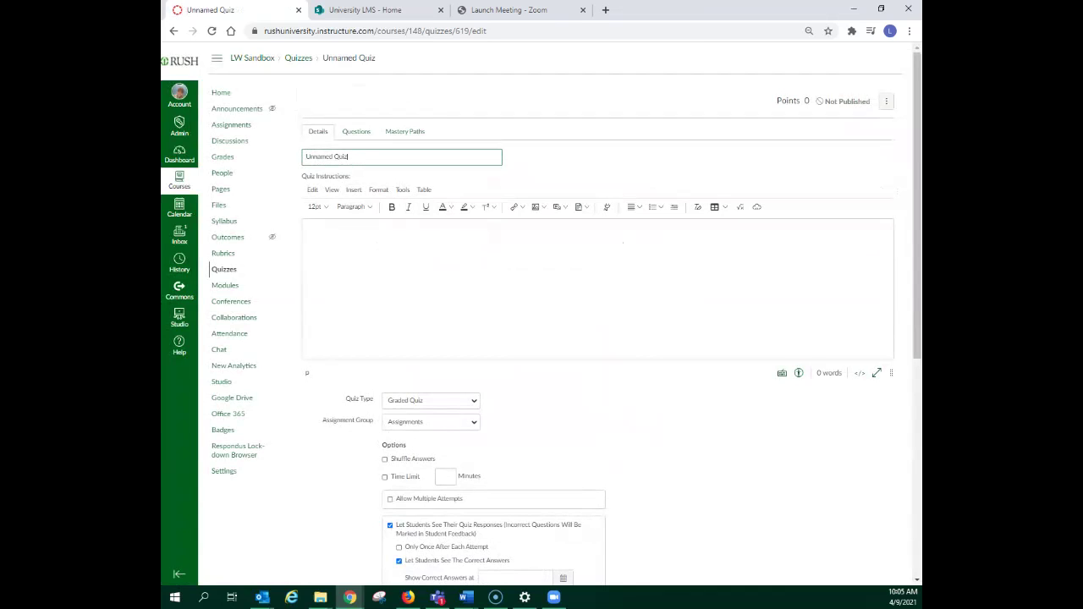
Name the quiz "Wk 6 Quiz" and enter the instructions "You have 30 minutes to compelte this quiz".
drag(347, 157, 221, 173)
text(Wk 6 Quiz)
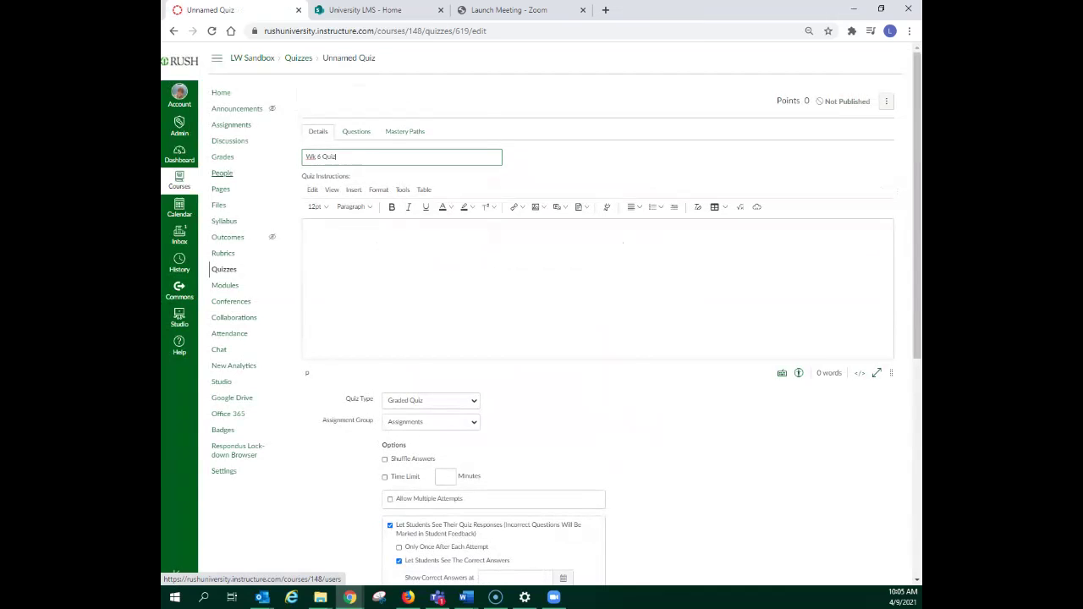
click(308, 234)
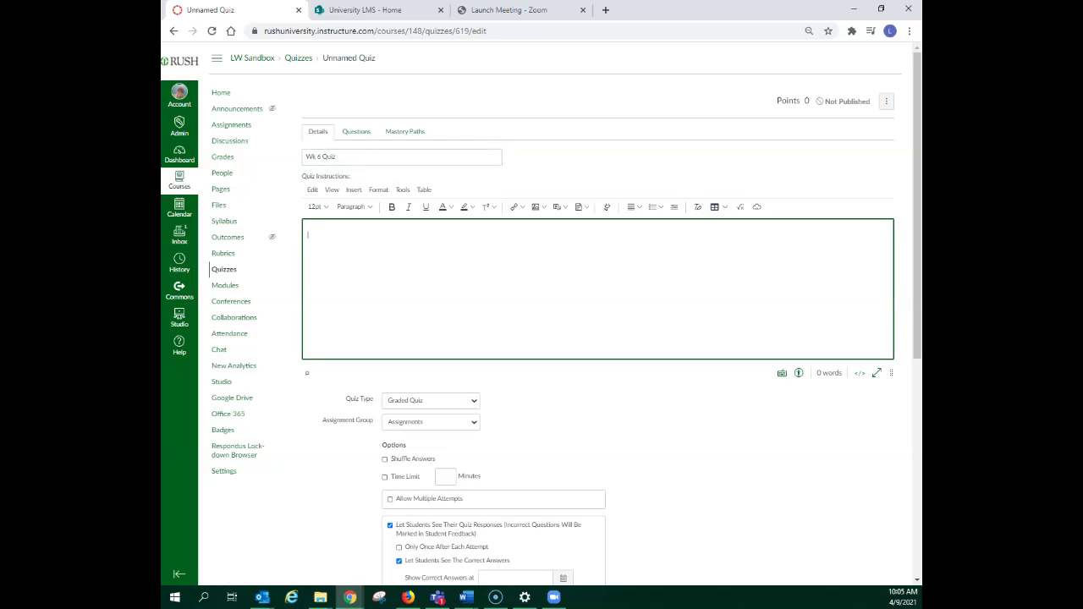
text(You have 30 minutess to compelte this quiz)
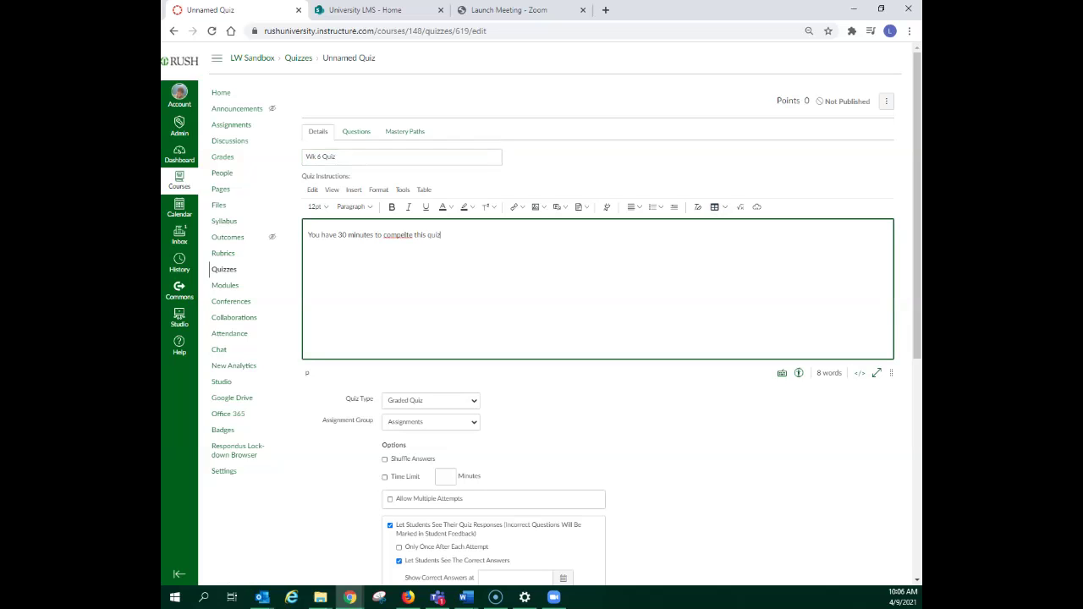
Keep the quiz type as Graded Quiz and set the time limit to 60 minutes.
scroll(592, 338, down, 3)
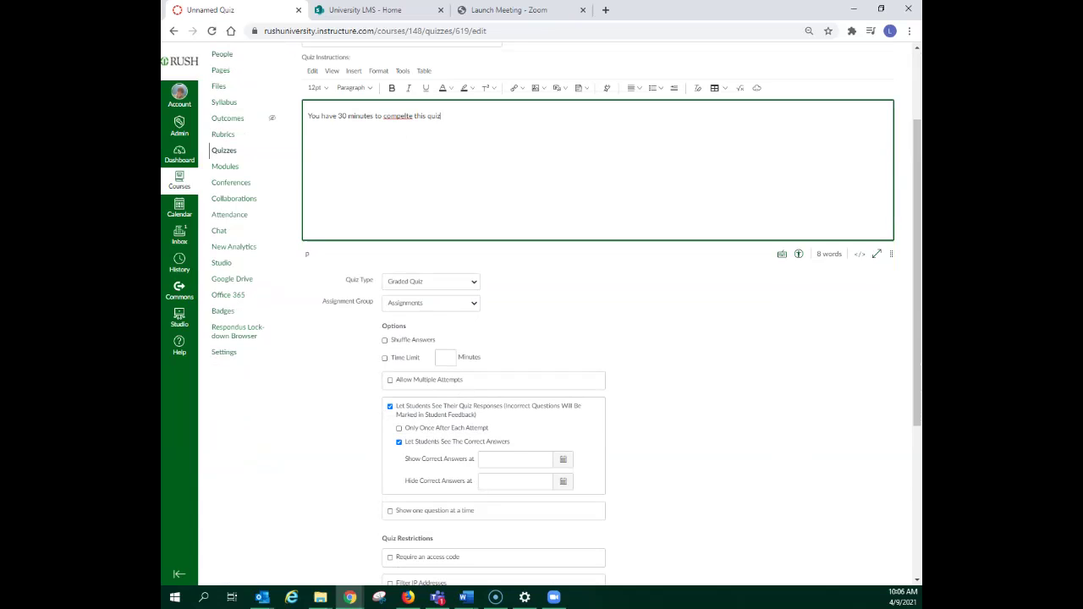
click(431, 281)
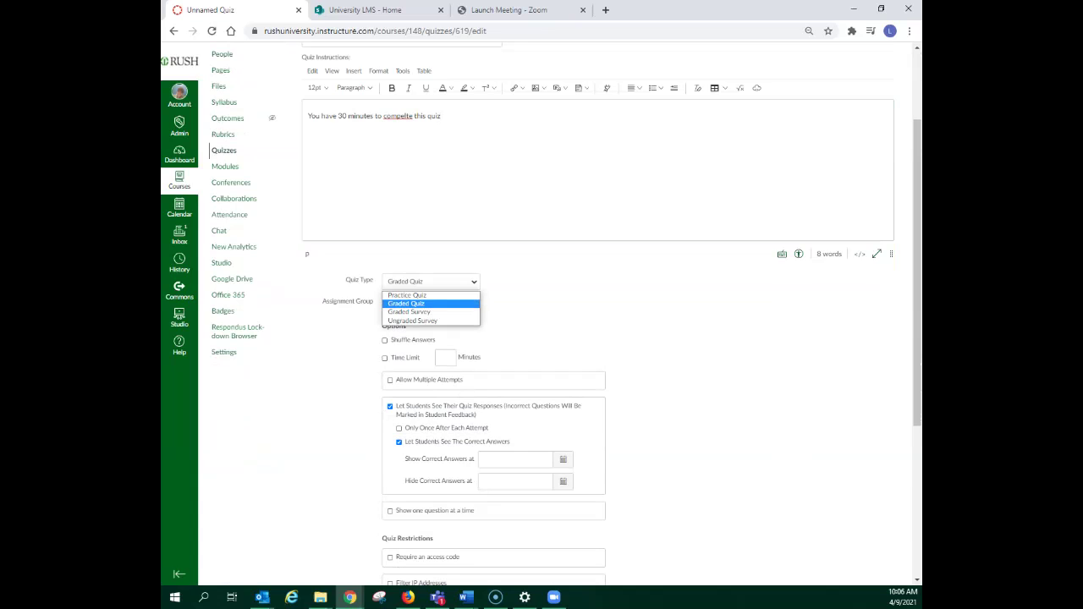
key(Return)
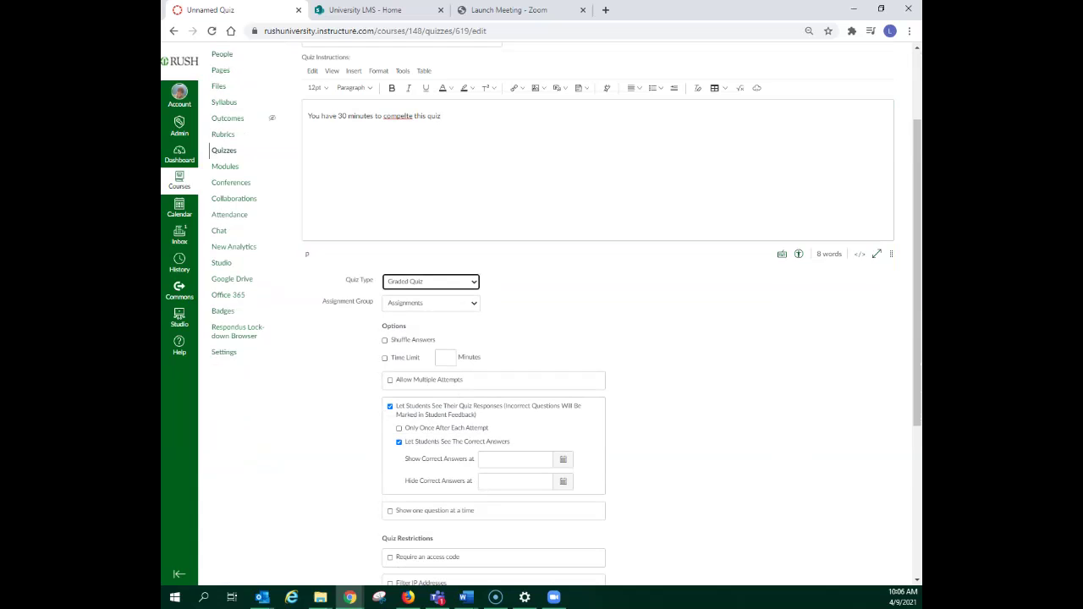
scroll(541, 339, down, 2)
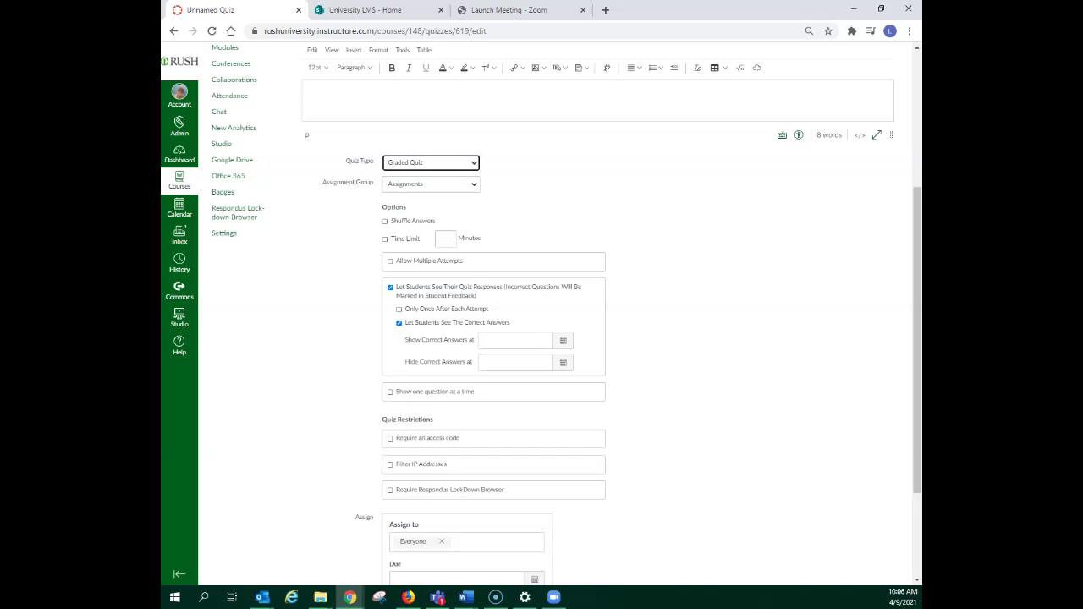
click(445, 239)
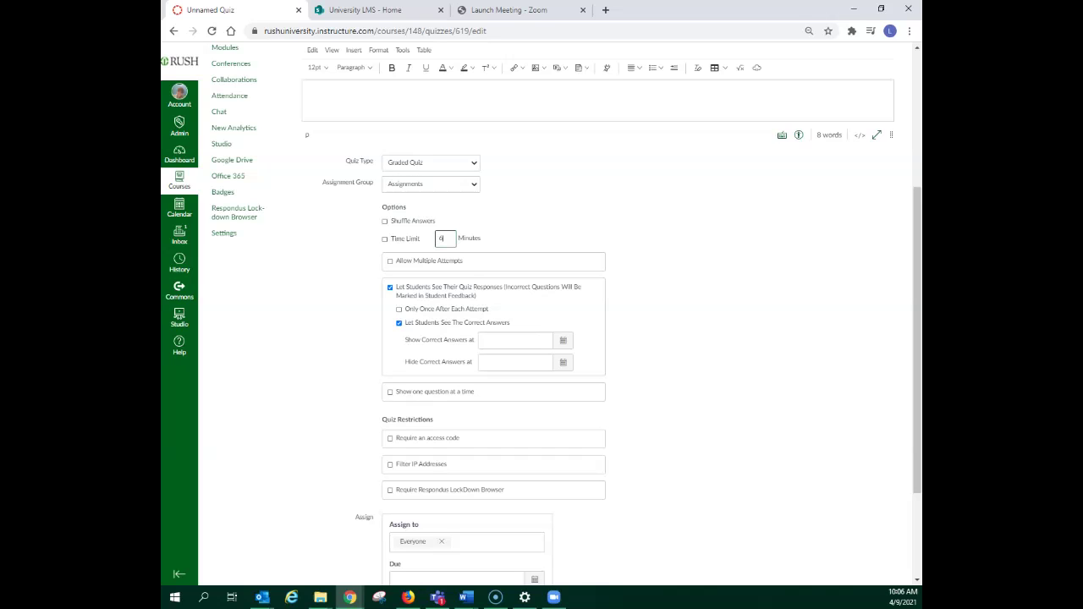
Allow multiple attempts on the quiz, keeping the highest score and limiting the allowed attempts to 2.
scroll(567, 313, down, 3)
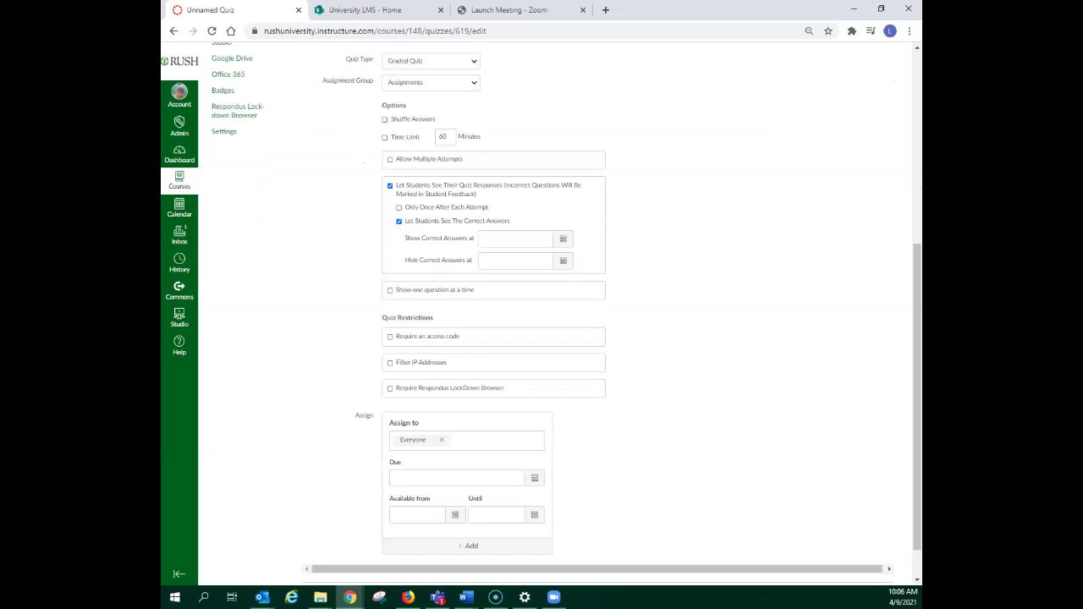
click(390, 141)
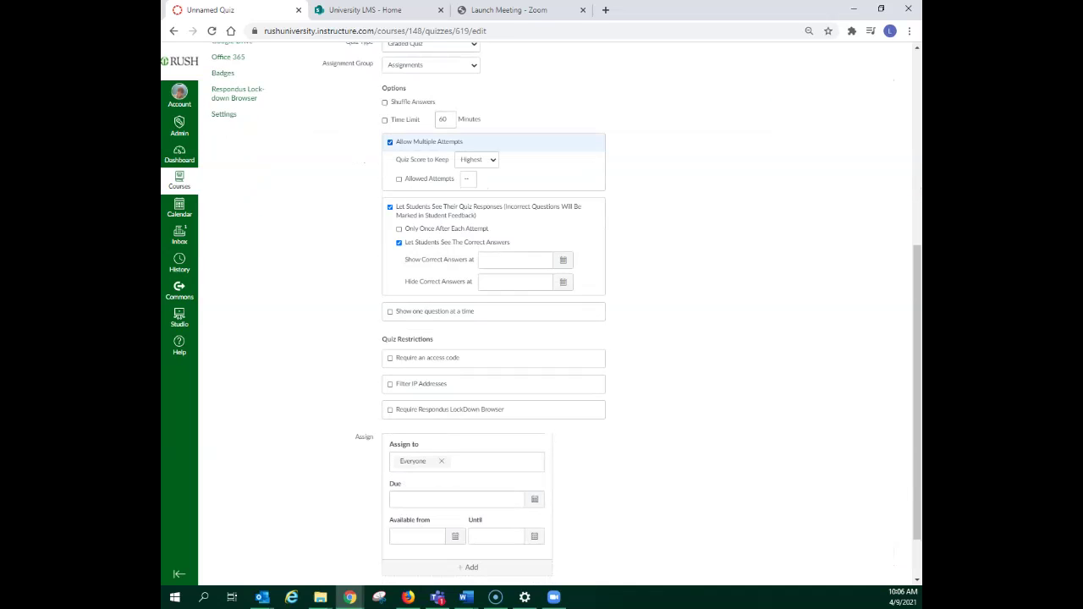
click(475, 159)
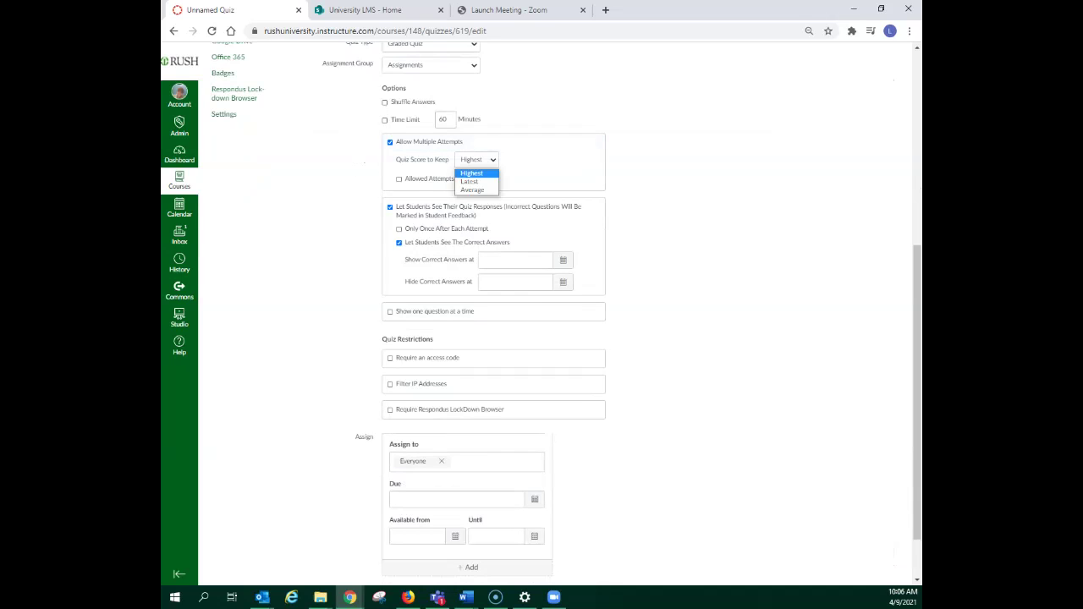
click(472, 173)
double_click(467, 180)
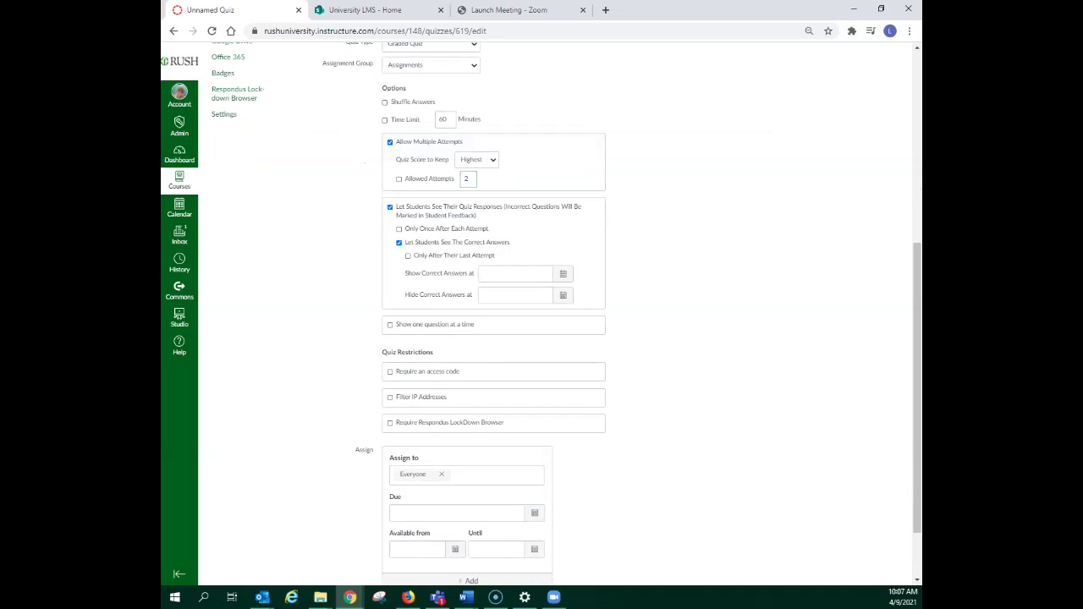
key(BackSpace)
text(1)
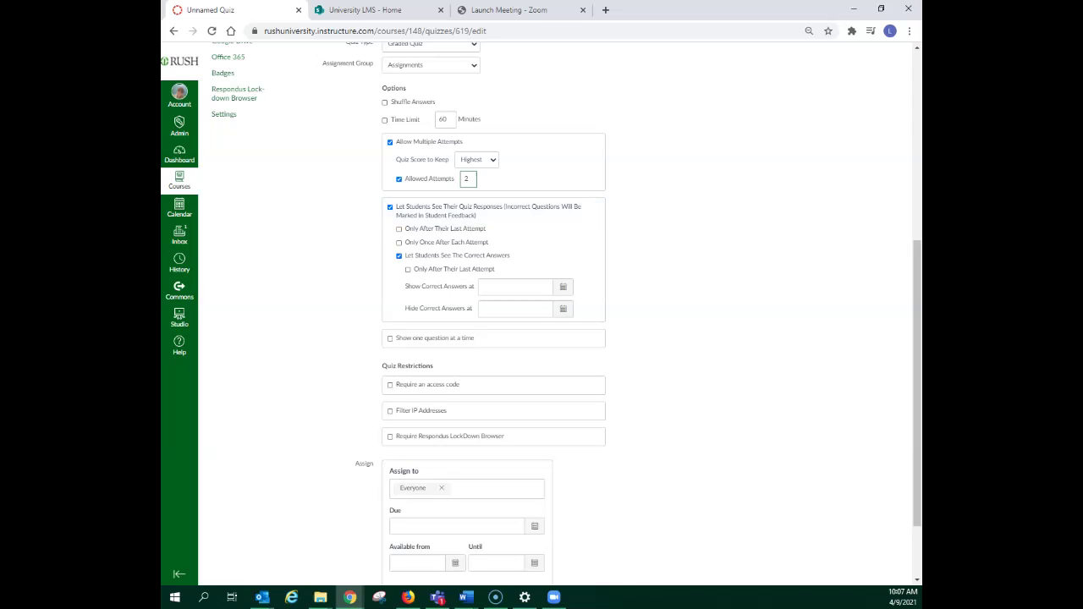
Keep the quiz assigned to Everyone and set its due date to Apr 9 11:59pm.
scroll(542, 338, down, 2)
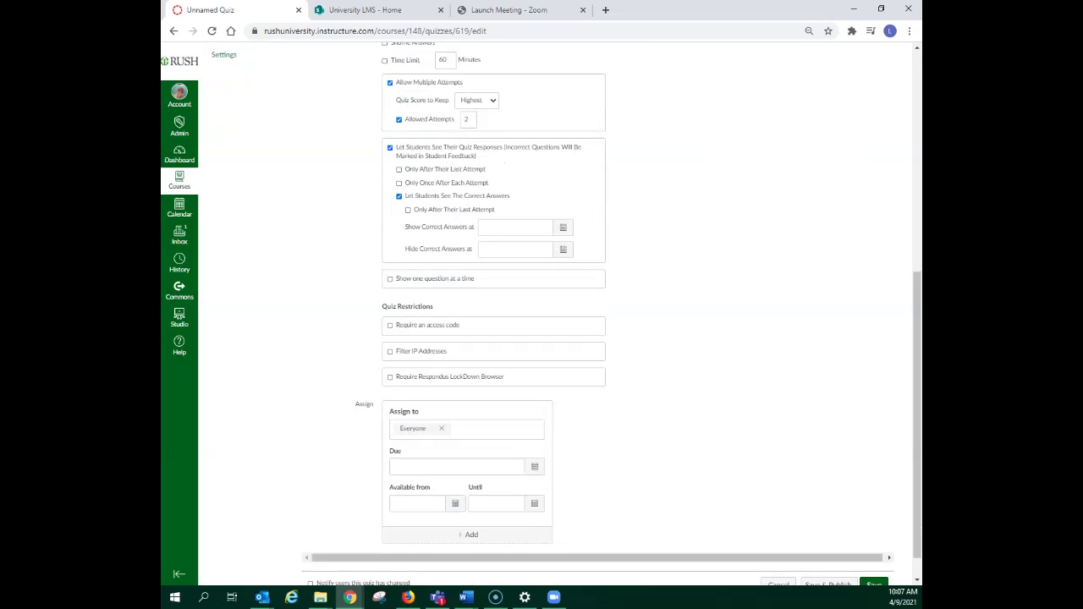
scroll(567, 313, down, 1)
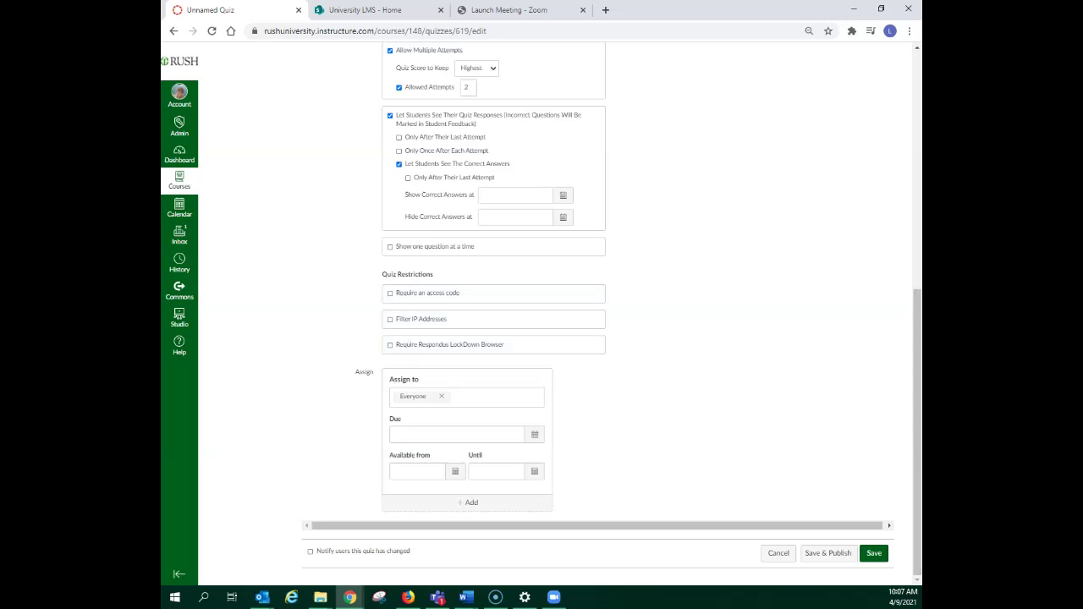
click(452, 396)
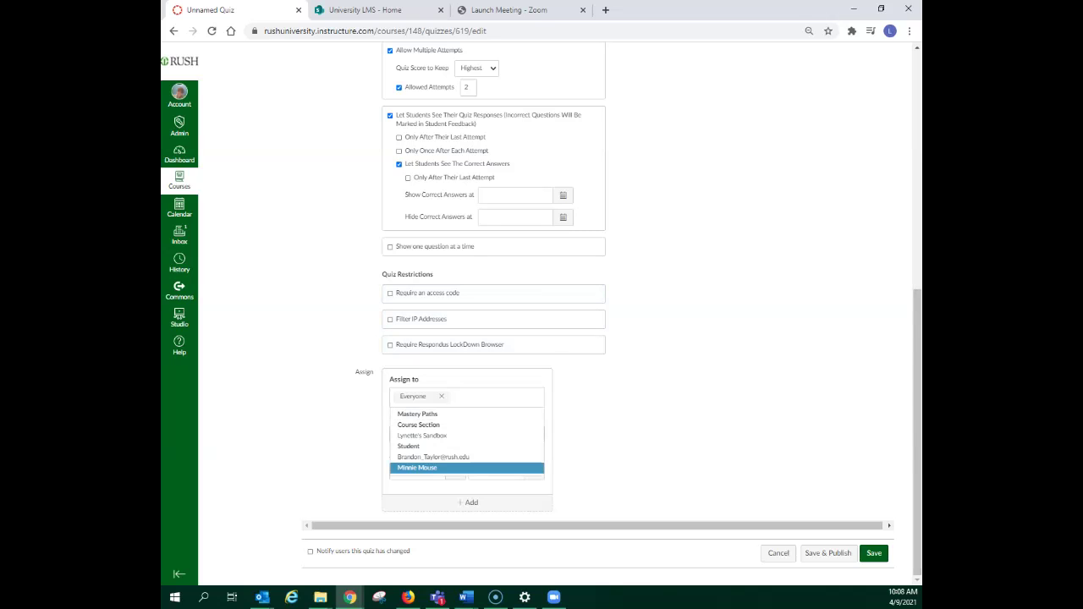
key(Escape)
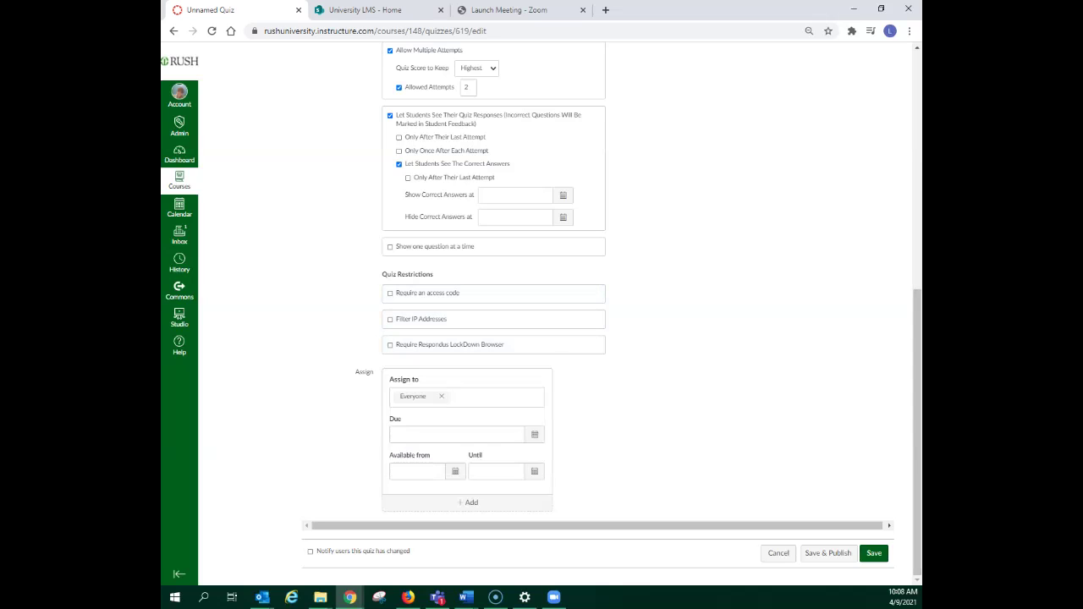
click(534, 434)
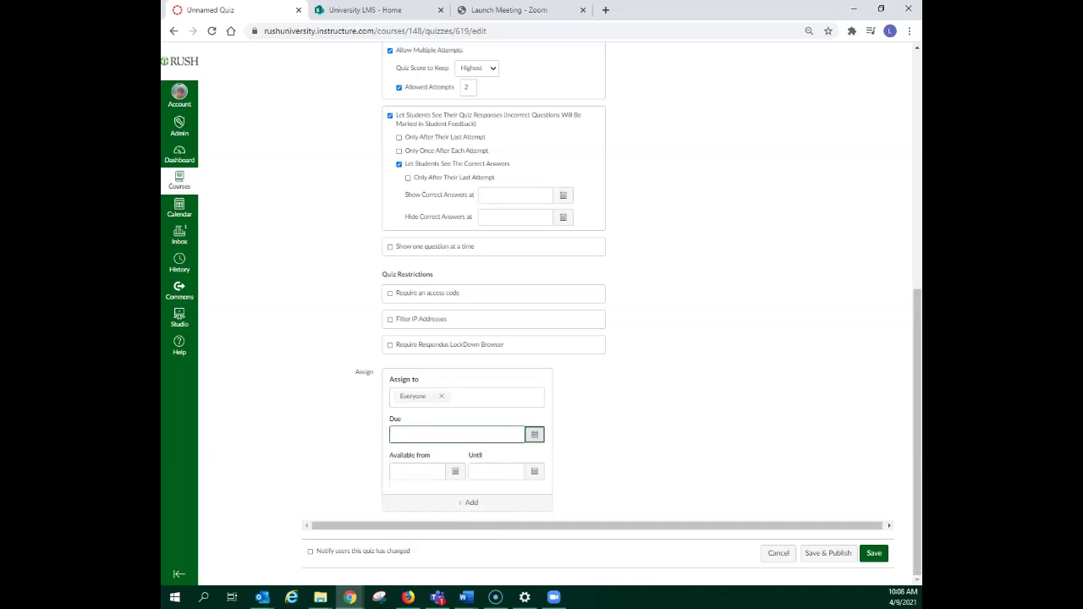
click(534, 434)
click(473, 491)
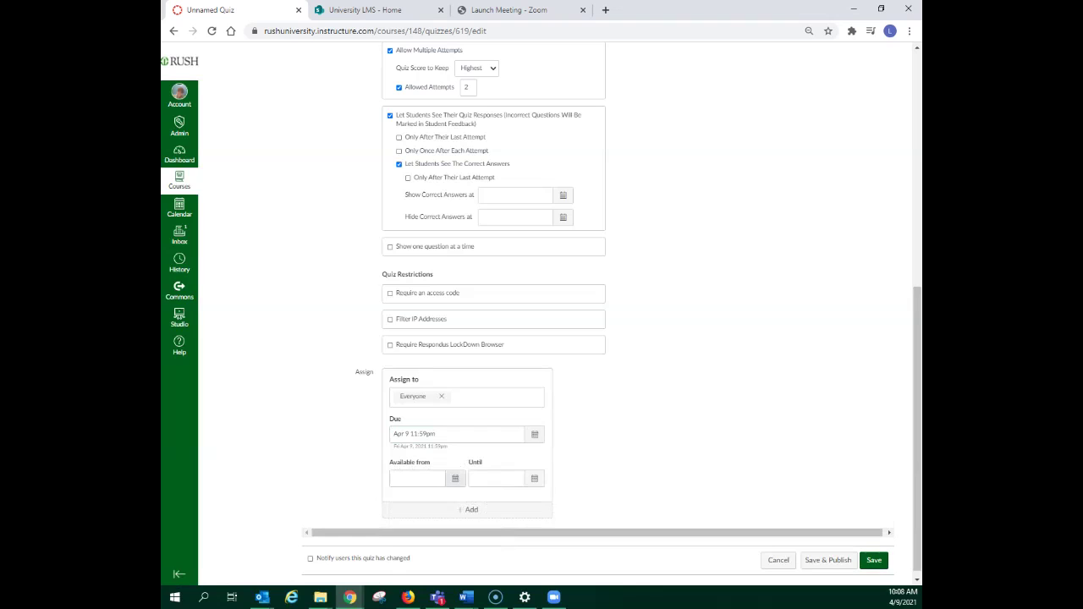
Make the quiz available from Apr 5 12am until Apr 9 11:59pm and save it without publishing.
click(454, 478)
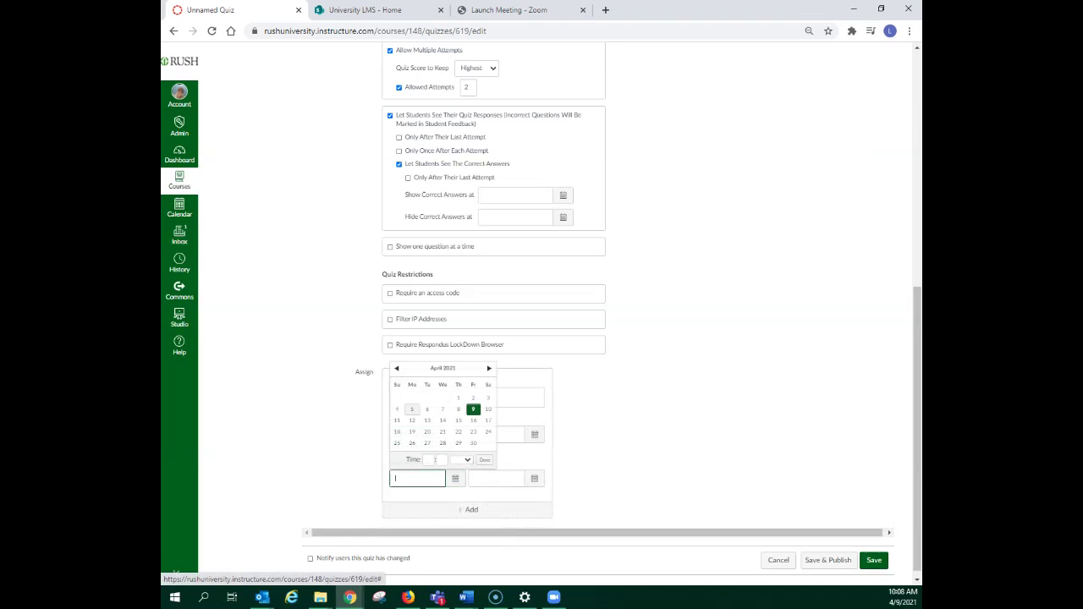
click(412, 409)
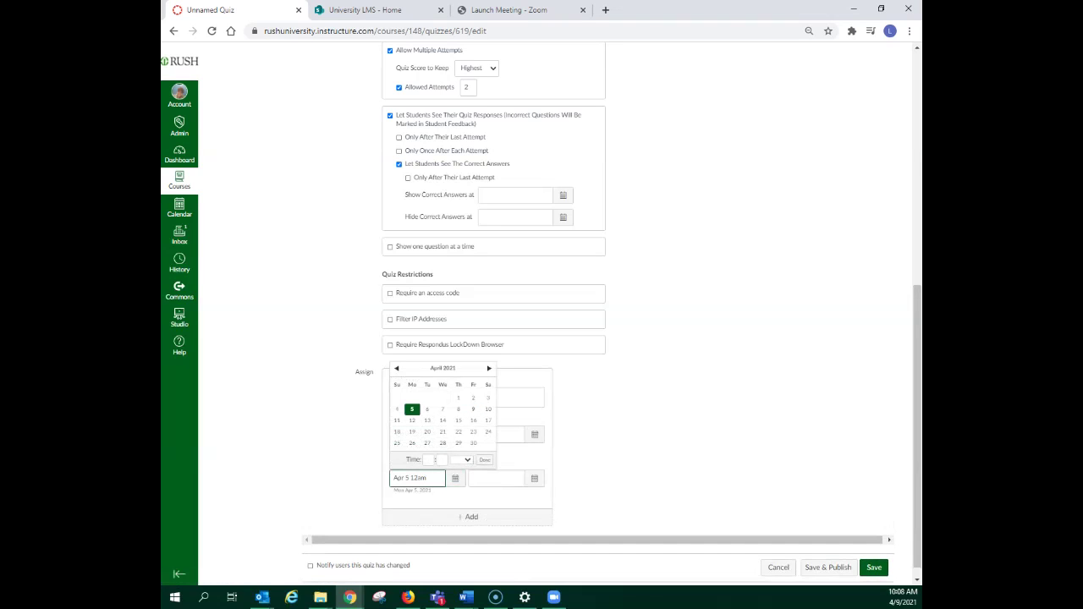
click(534, 478)
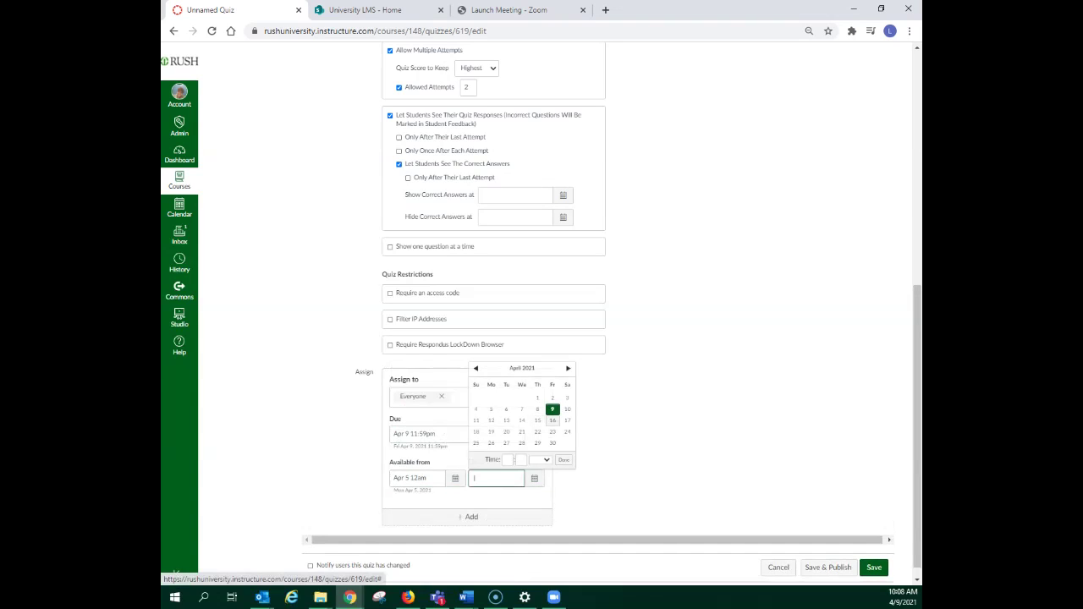
click(552, 412)
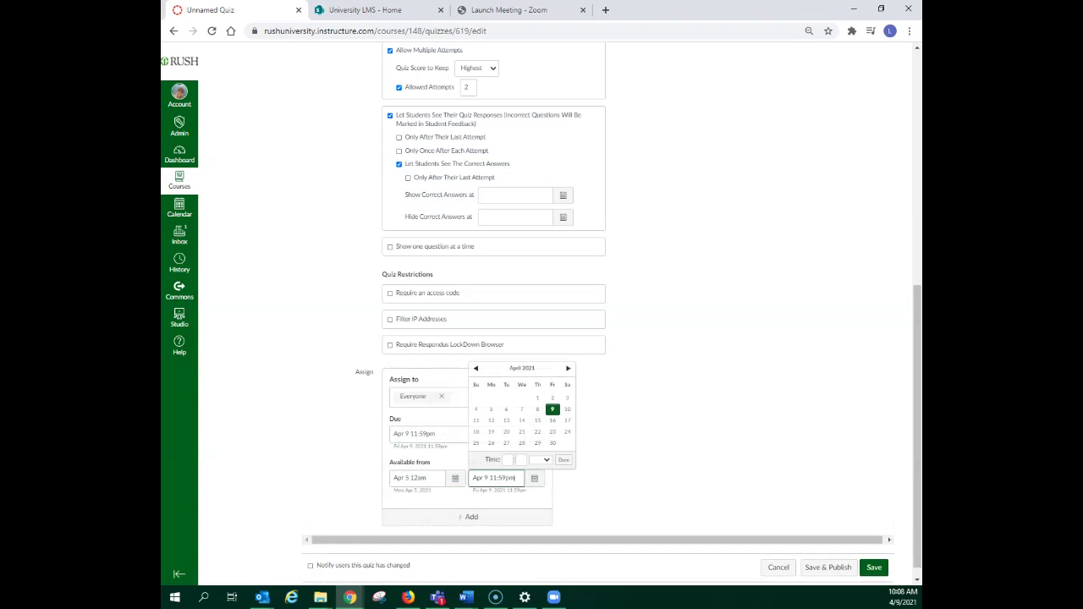
key(Escape)
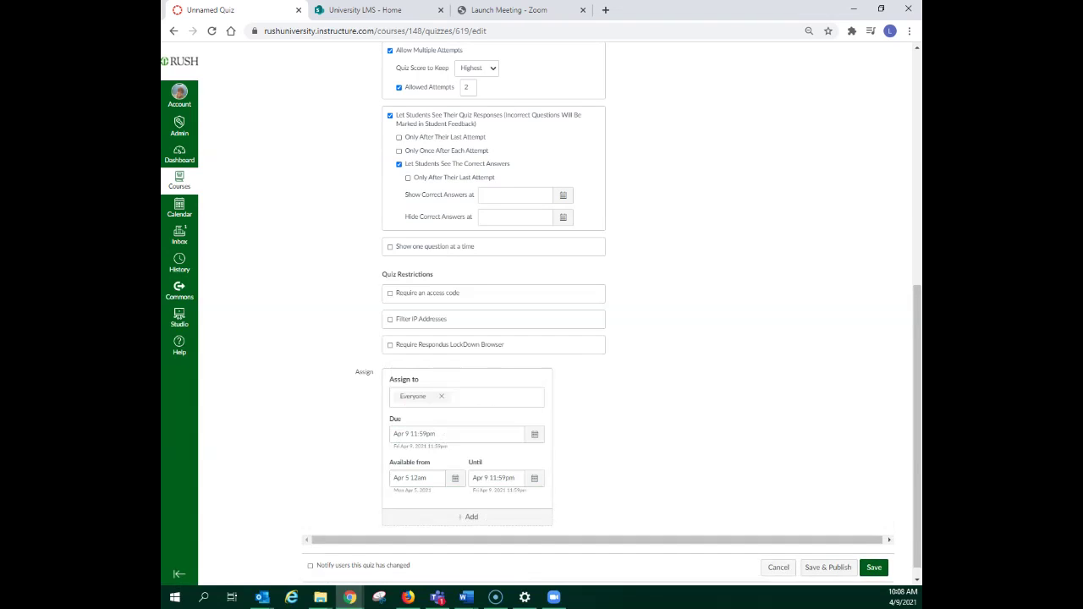
click(873, 566)
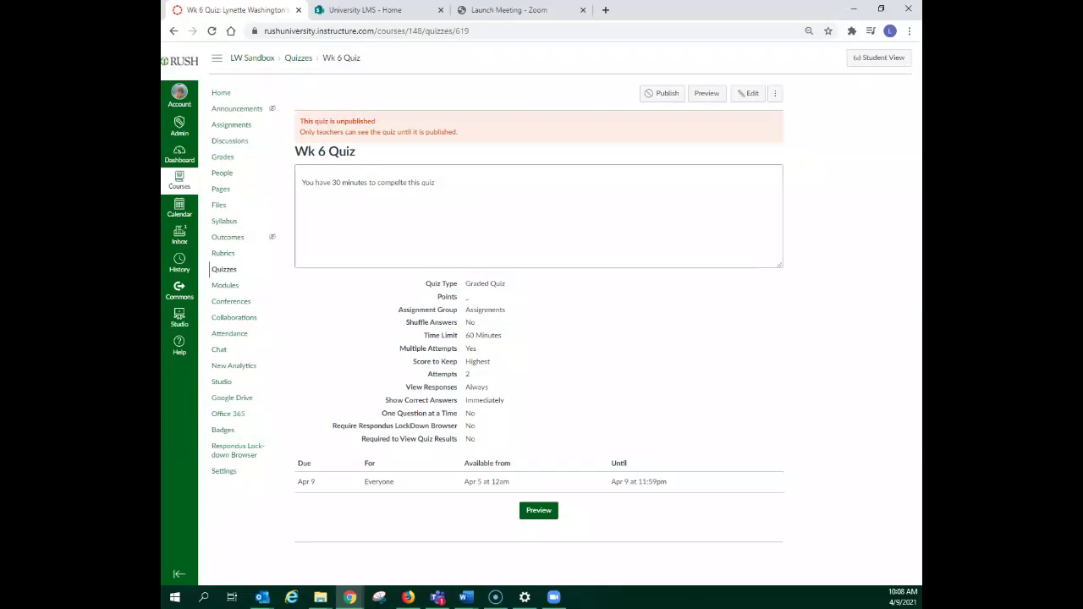
Reopen the saved Wk 6 Quiz for editing and add a new question to it.
click(748, 93)
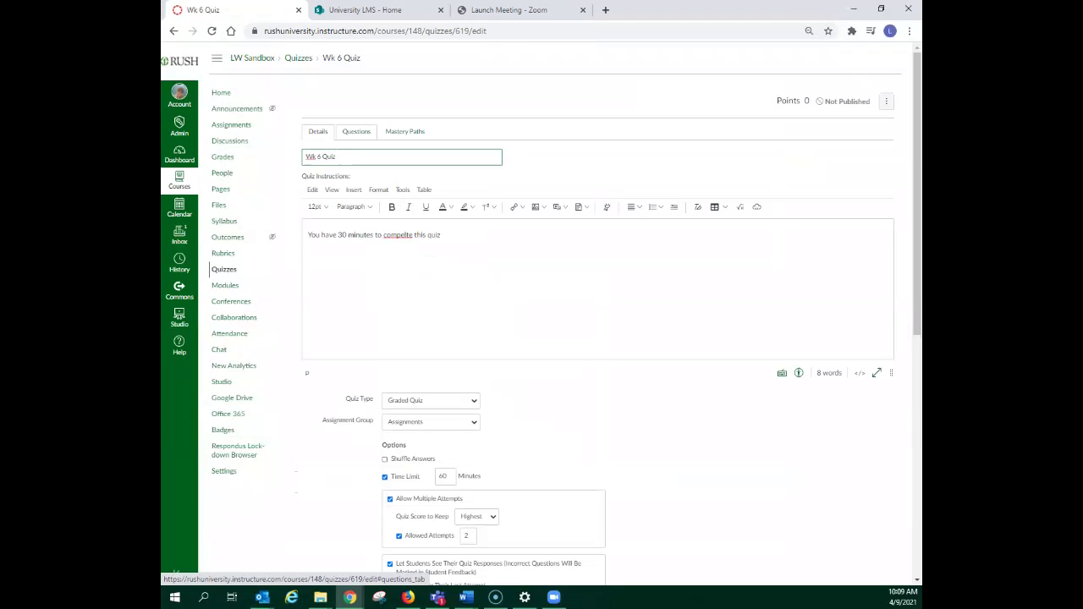
click(357, 131)
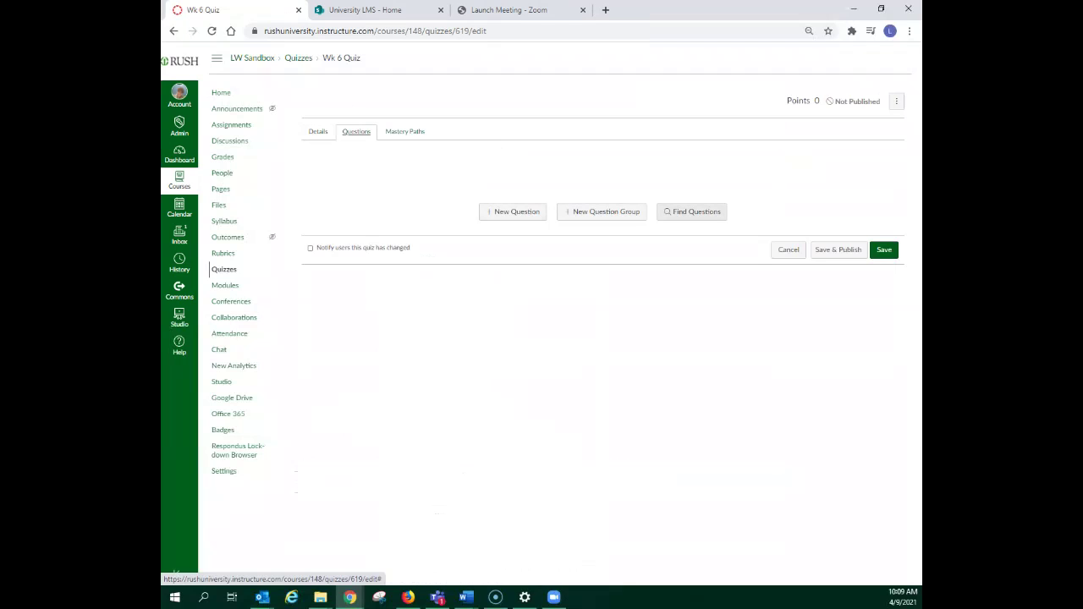
click(513, 212)
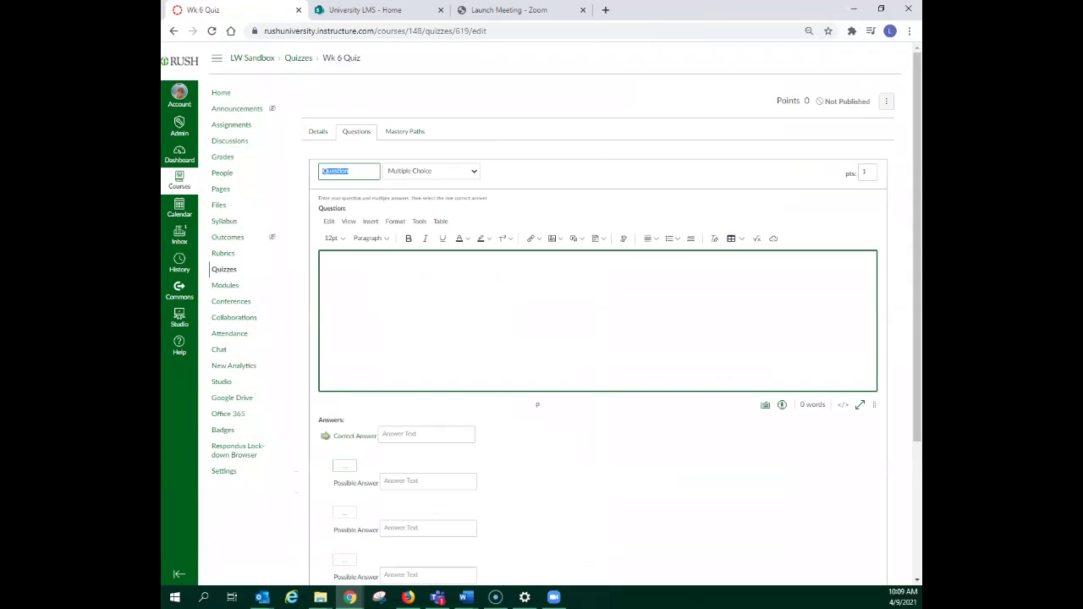
Make the new question True/False and enter "What is my email address?" as its question text.
click(432, 171)
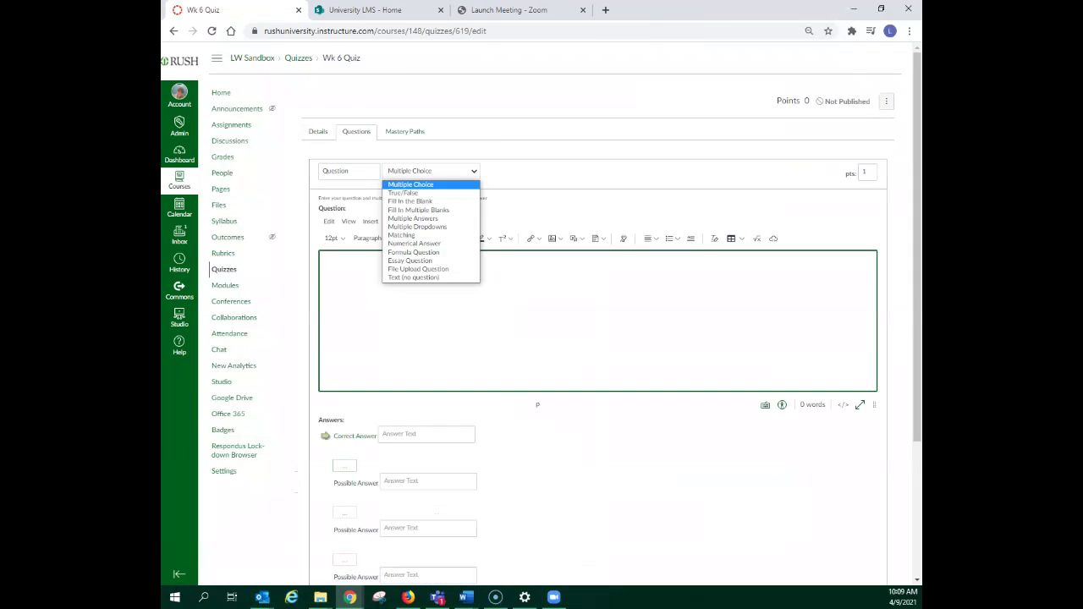
key(Up)
key(Up)
key(Up)
key(Up)
key(Up)
key(Up)
key(Up)
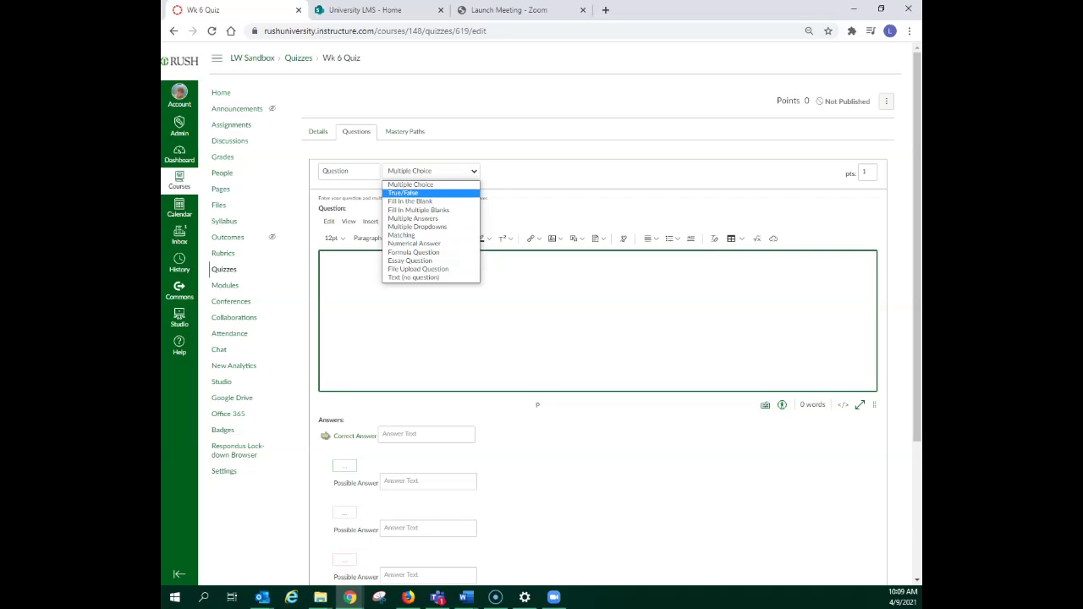
key(Return)
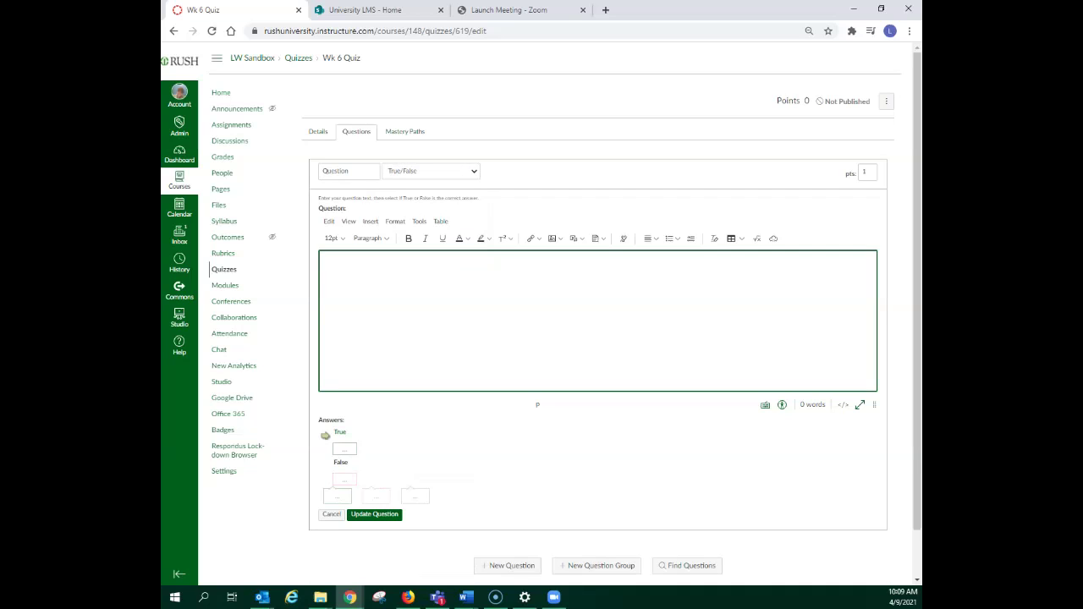
text(What is my email address?)
scroll(565, 316, down, 1)
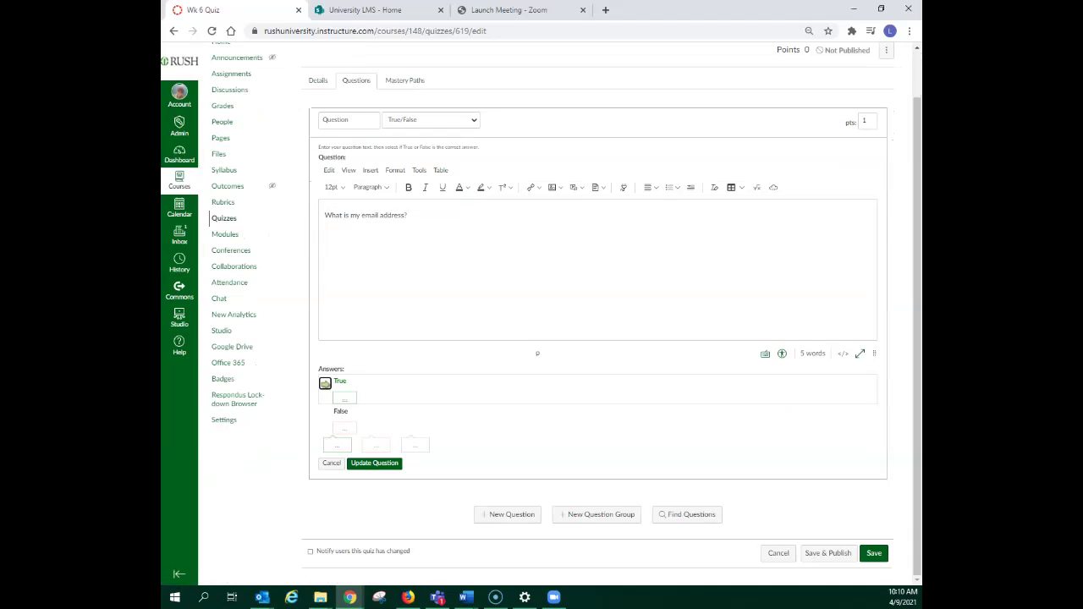
Add the comment "Great job!" to the True answer and save the quiz.
click(345, 398)
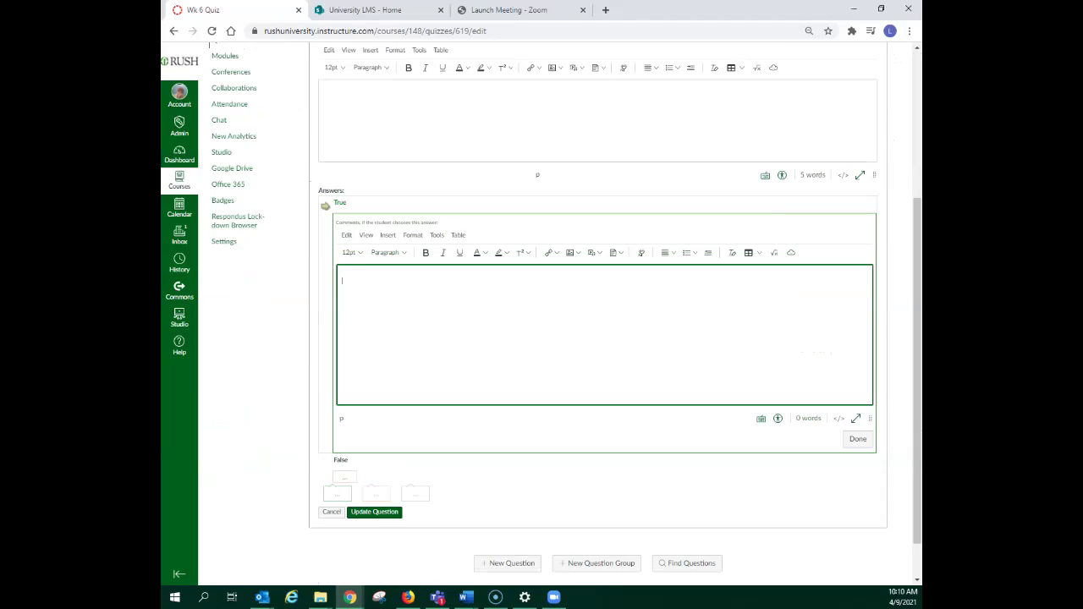
text(Great job!)
click(858, 438)
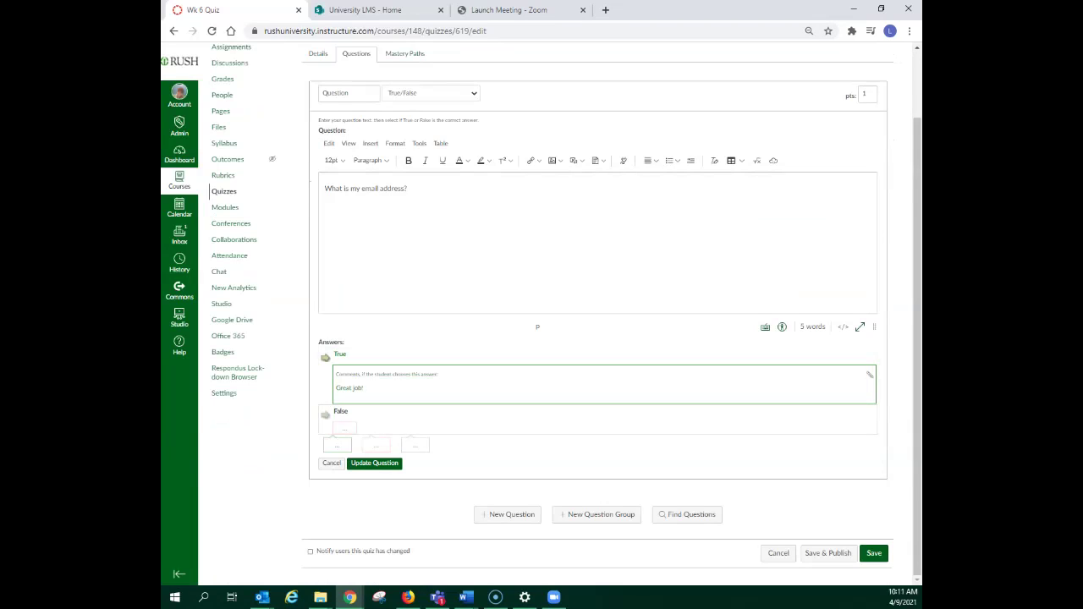
click(874, 552)
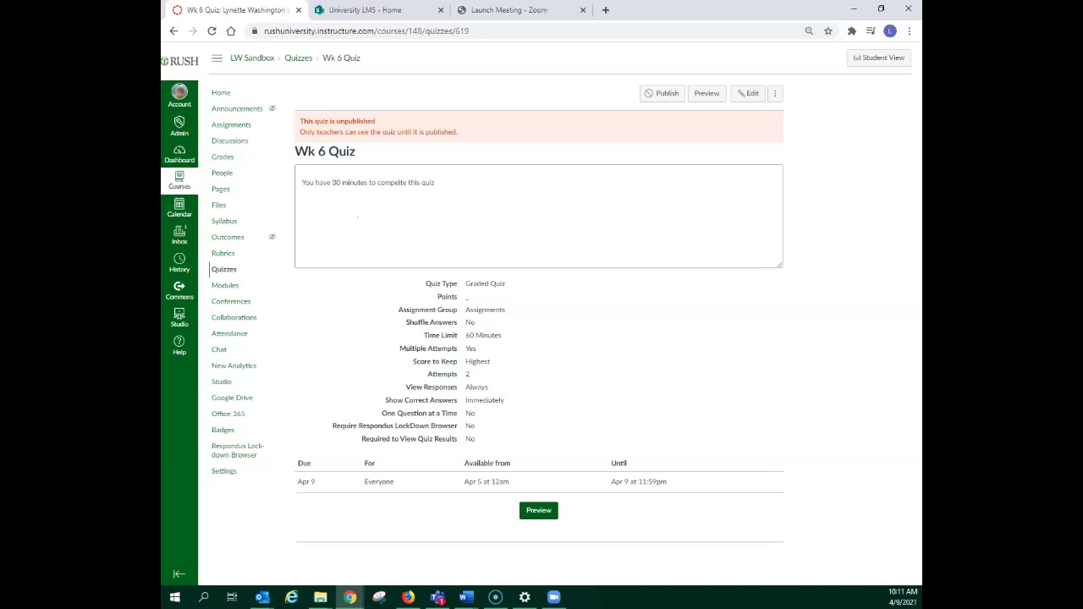
Preview the draft of the Wk 6 Quiz and return to editing it.
click(538, 510)
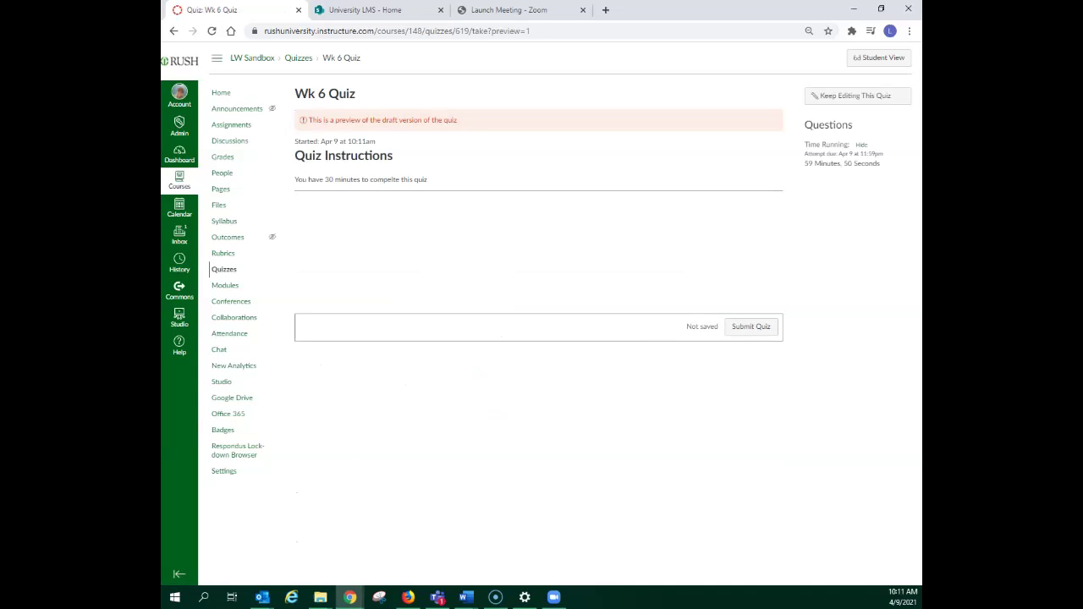
click(855, 96)
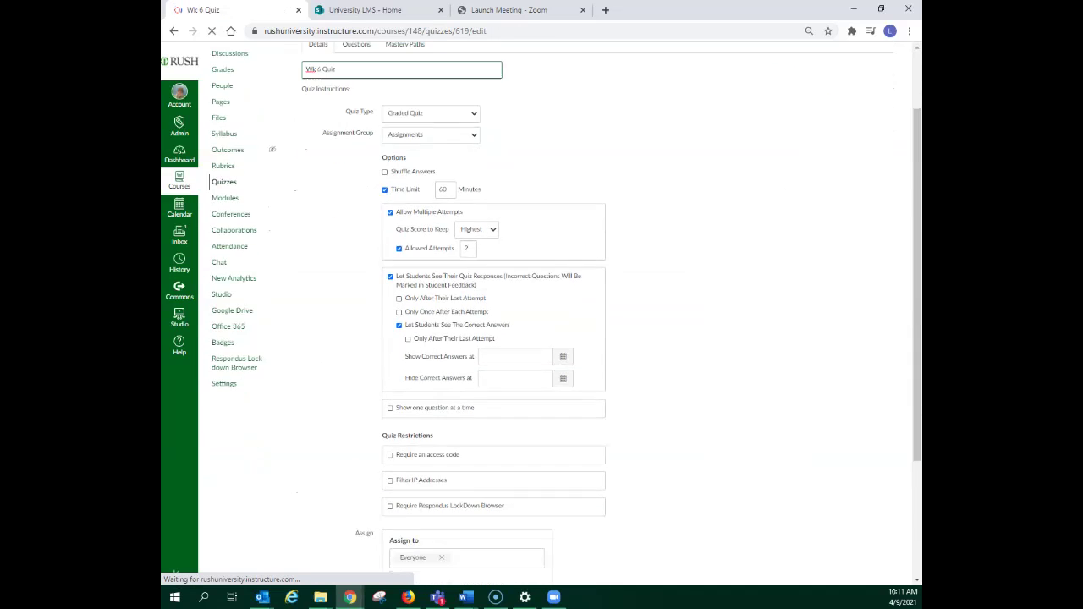
Add a new question to the Wk 6 Quiz with the text "What is your emaal".
scroll(542, 322, down, 3)
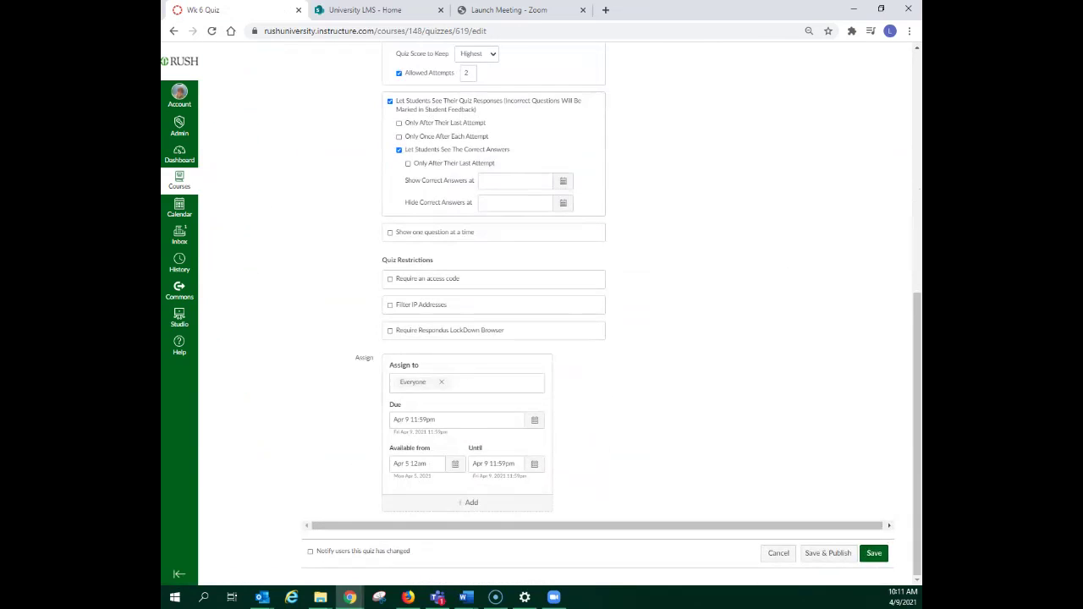
scroll(609, 313, up, 5)
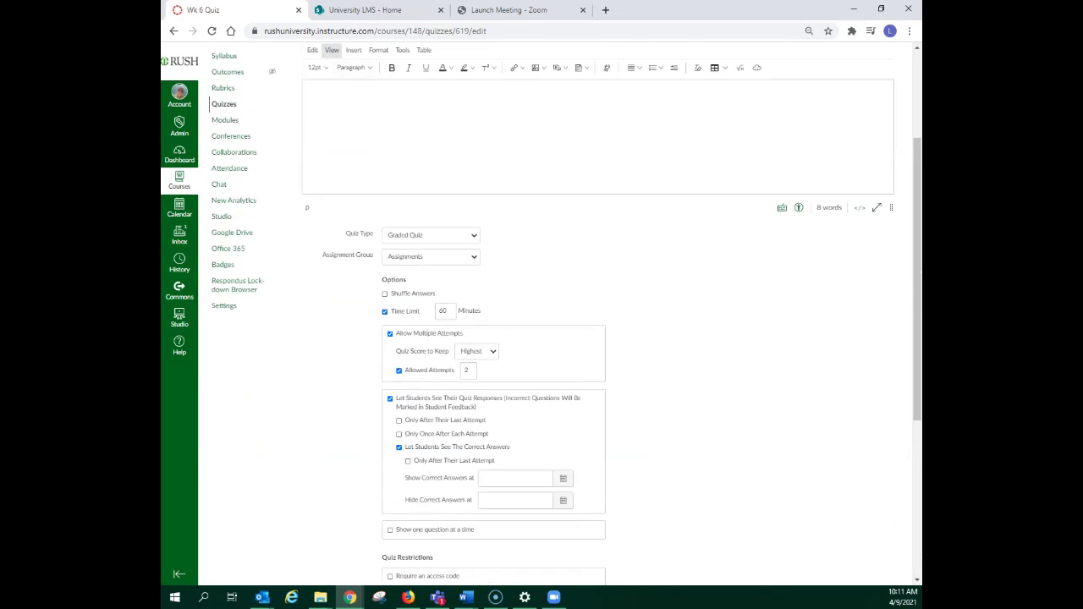
scroll(356, 169, up, 2)
click(356, 131)
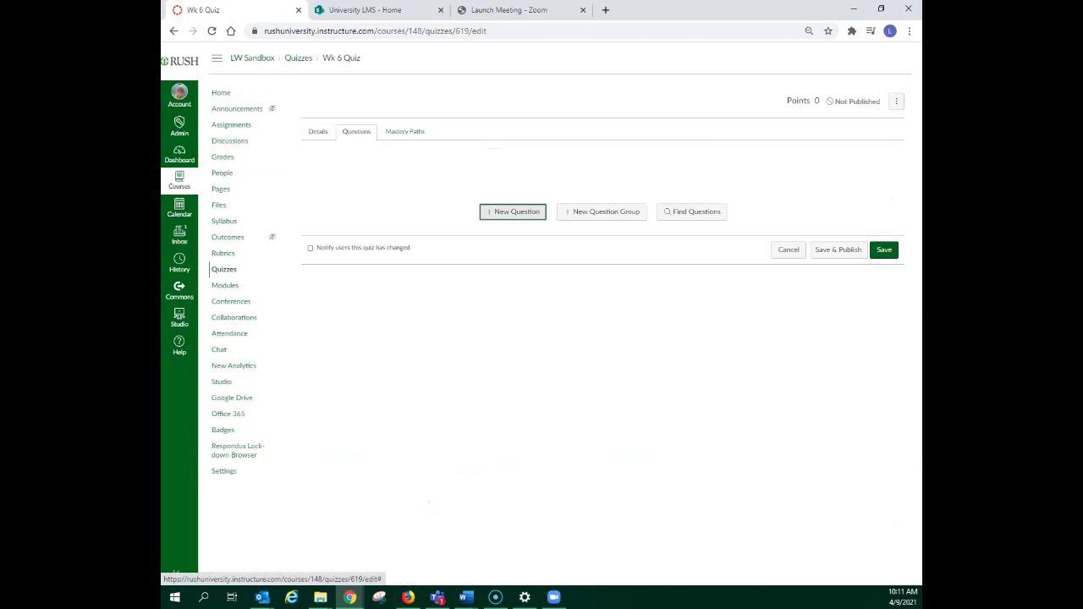
click(513, 212)
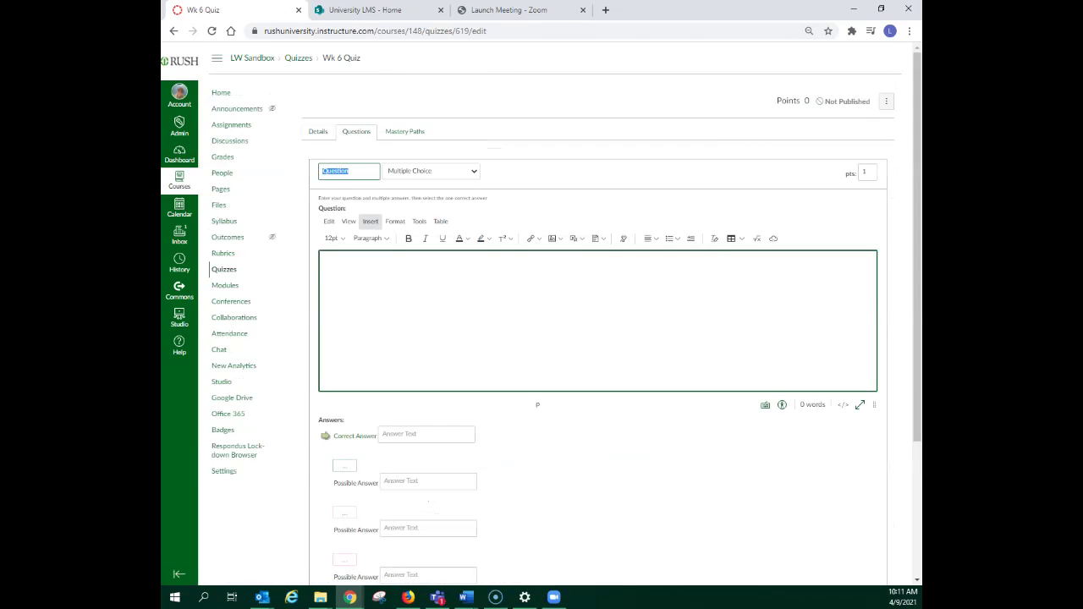
click(328, 264)
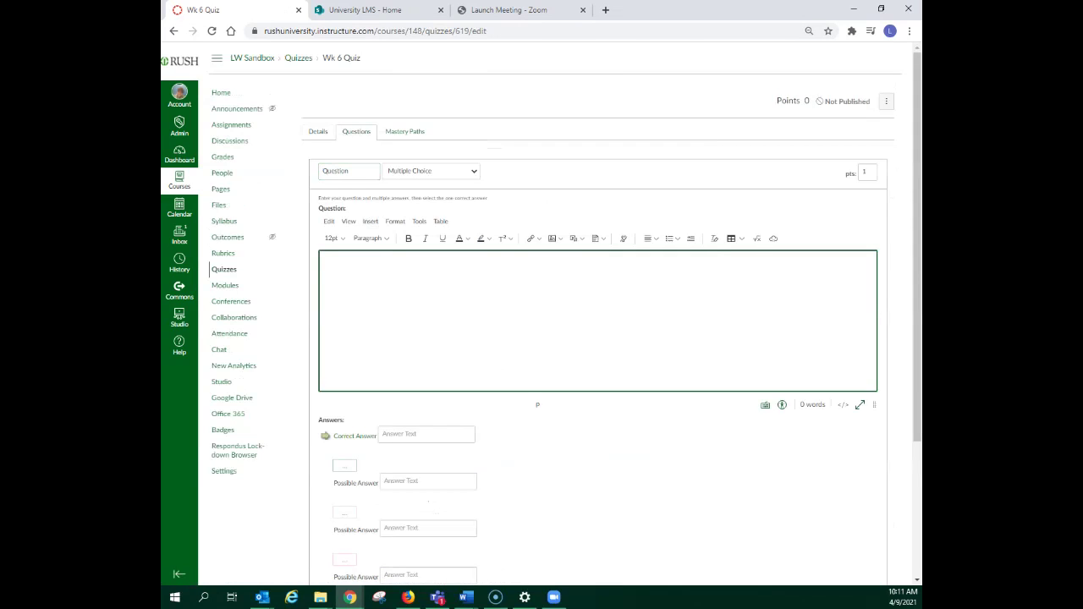
text(What is your email)
Change the question's type to True/False, leave the answer comment empty, and save the updated question with the quiz.
click(431, 171)
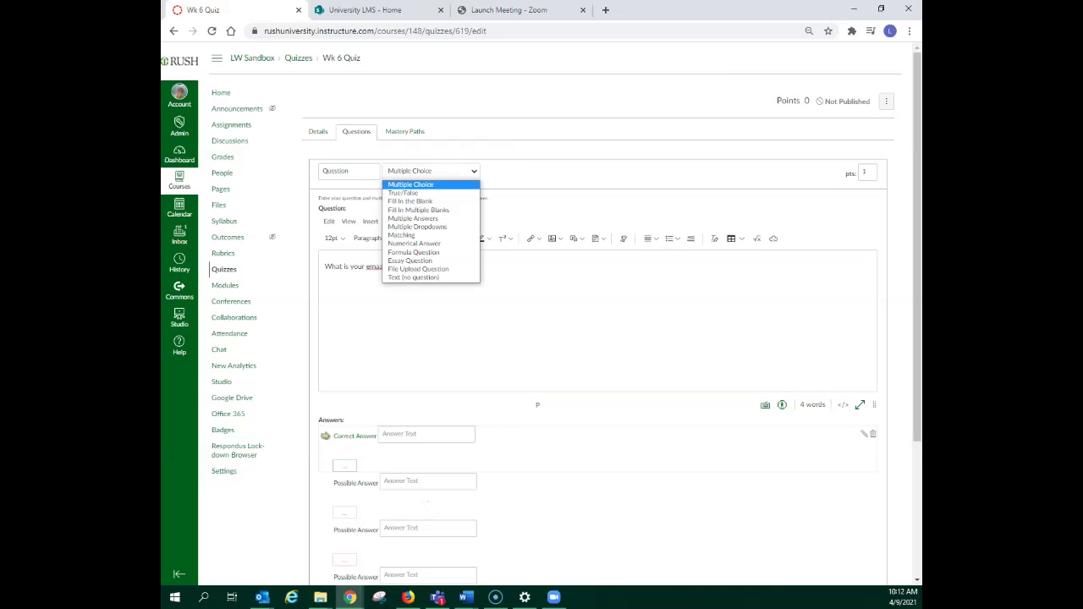
click(431, 201)
click(386, 266)
click(431, 171)
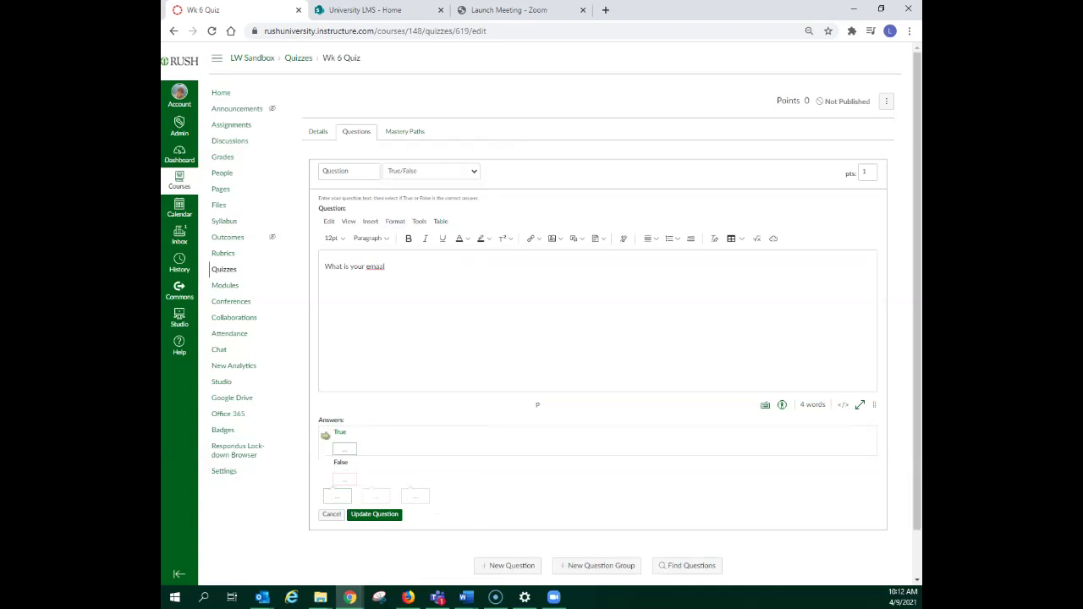
click(325, 435)
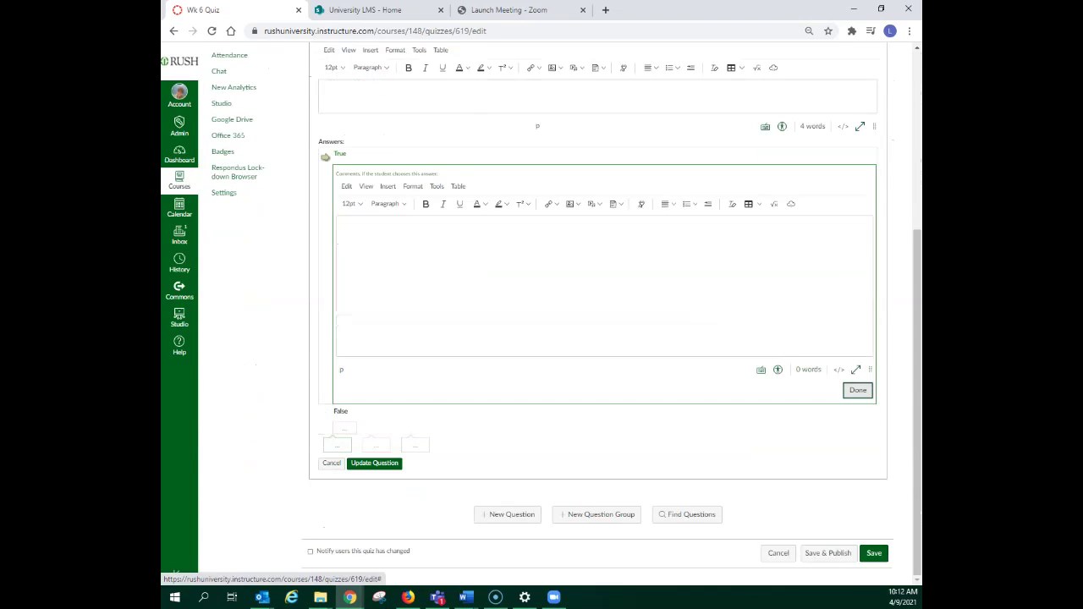
click(858, 390)
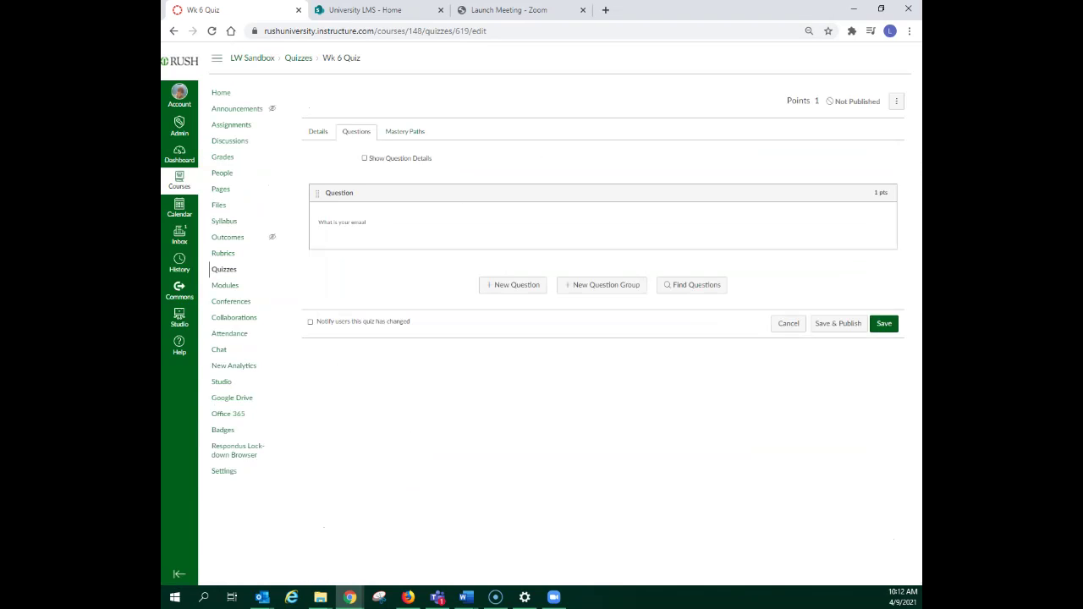
click(883, 323)
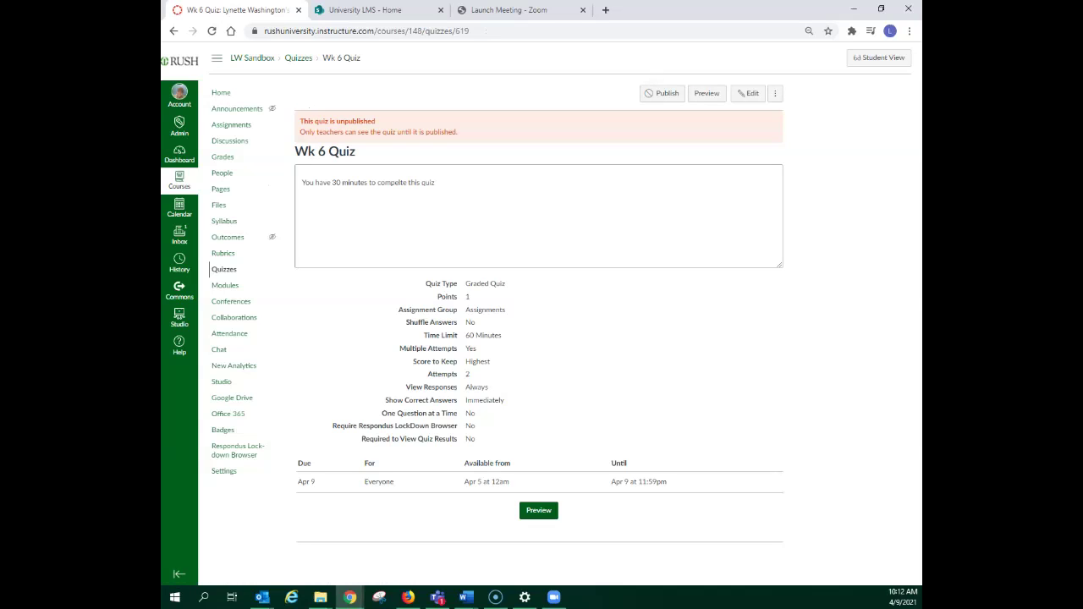
Preview the saved Wk 6 Quiz with its question and return to the course's quiz list.
click(538, 510)
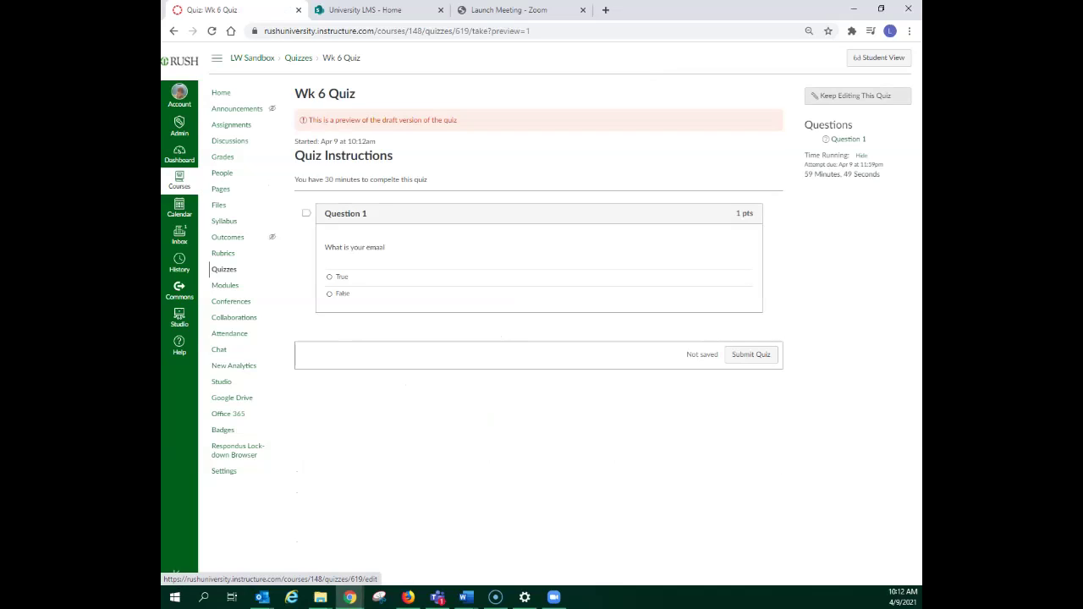
click(224, 270)
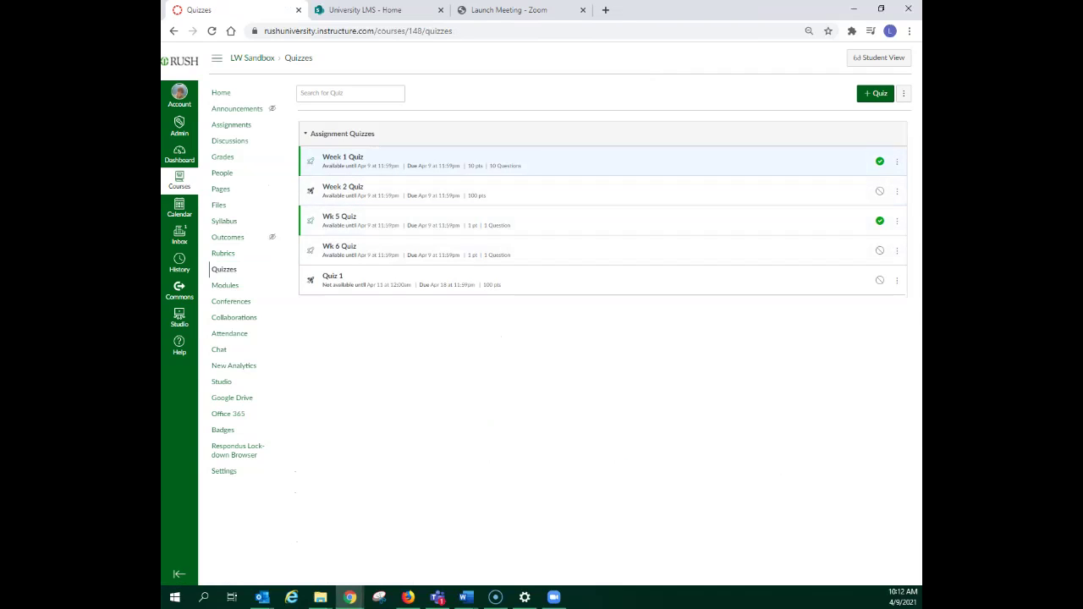
Look through the management options for the quiz list and for the Week 1 Quiz.
click(904, 93)
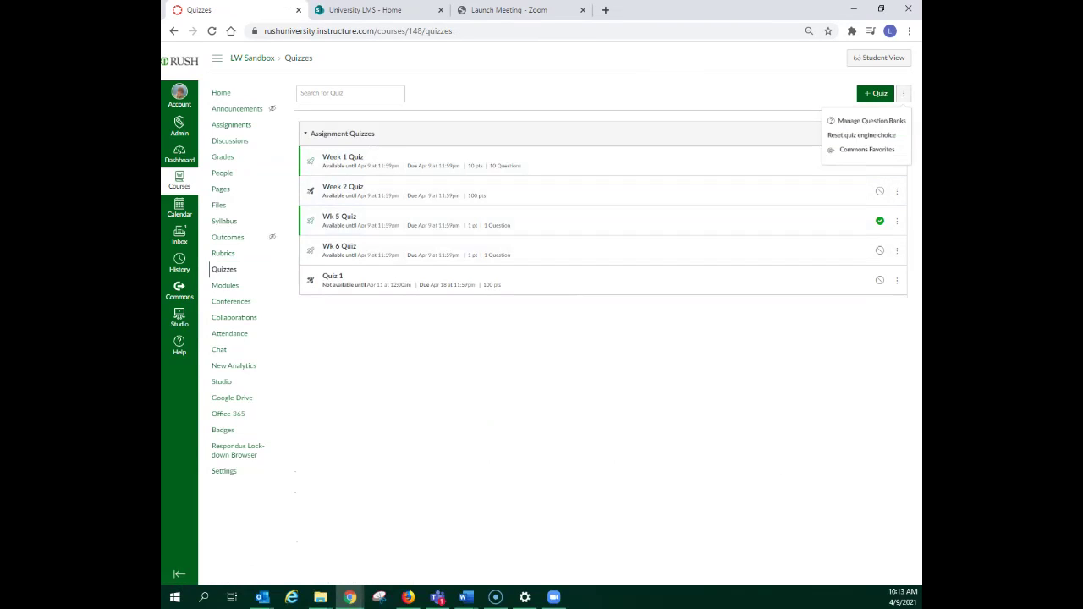
click(643, 221)
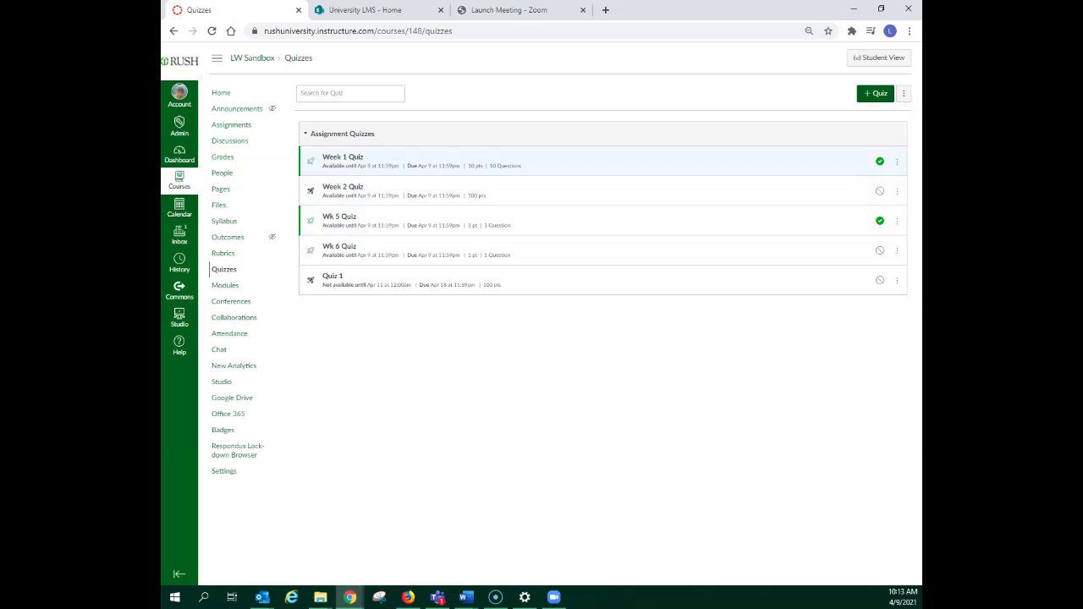
click(897, 161)
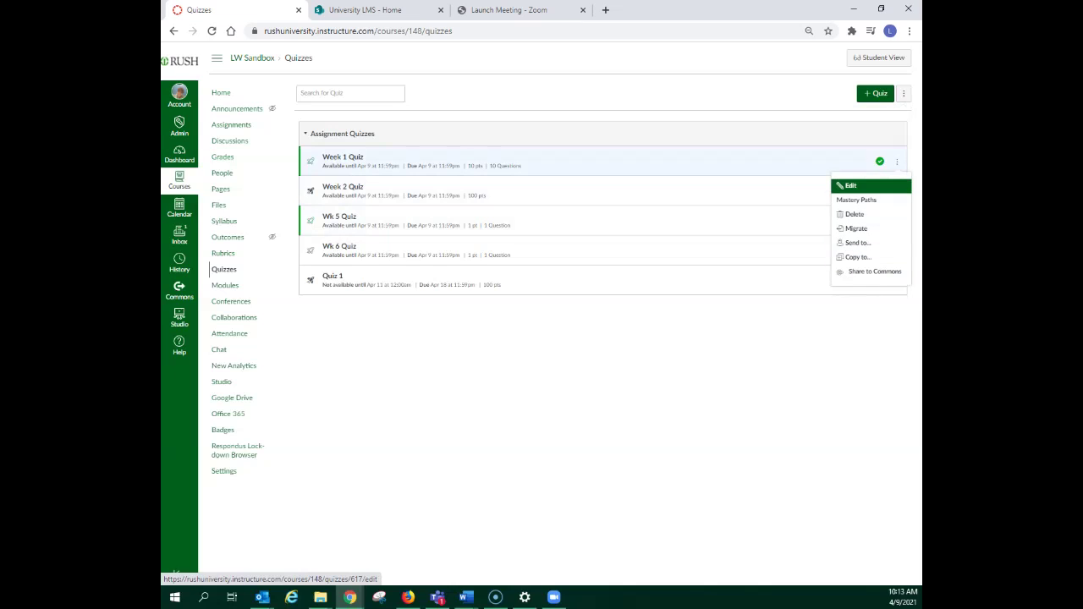
click(736, 347)
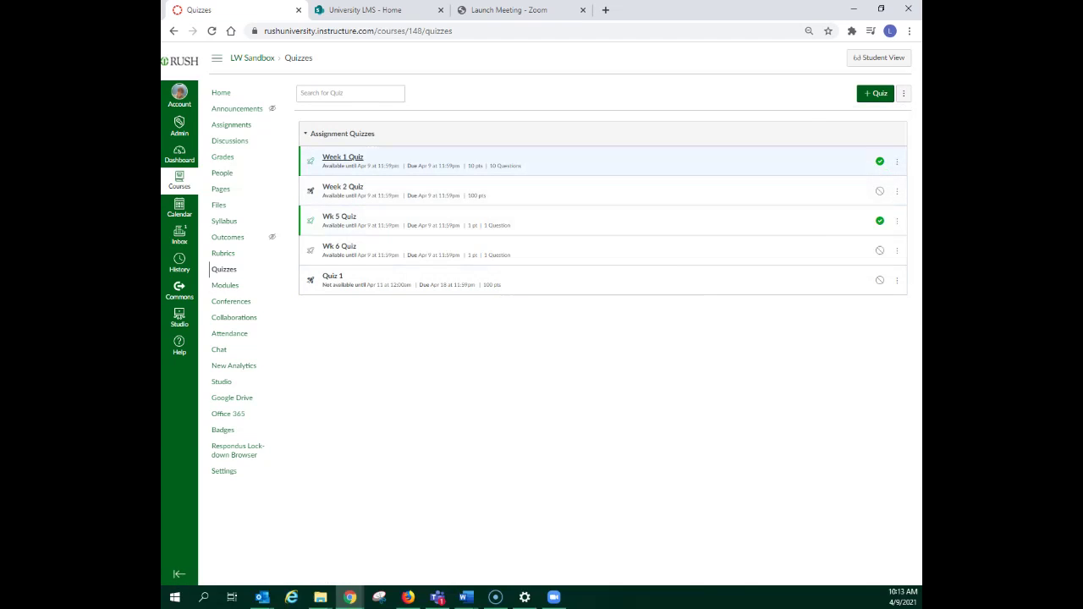
Open the Week 1 Quiz for editing and examine its list of questions and its additional options.
click(342, 156)
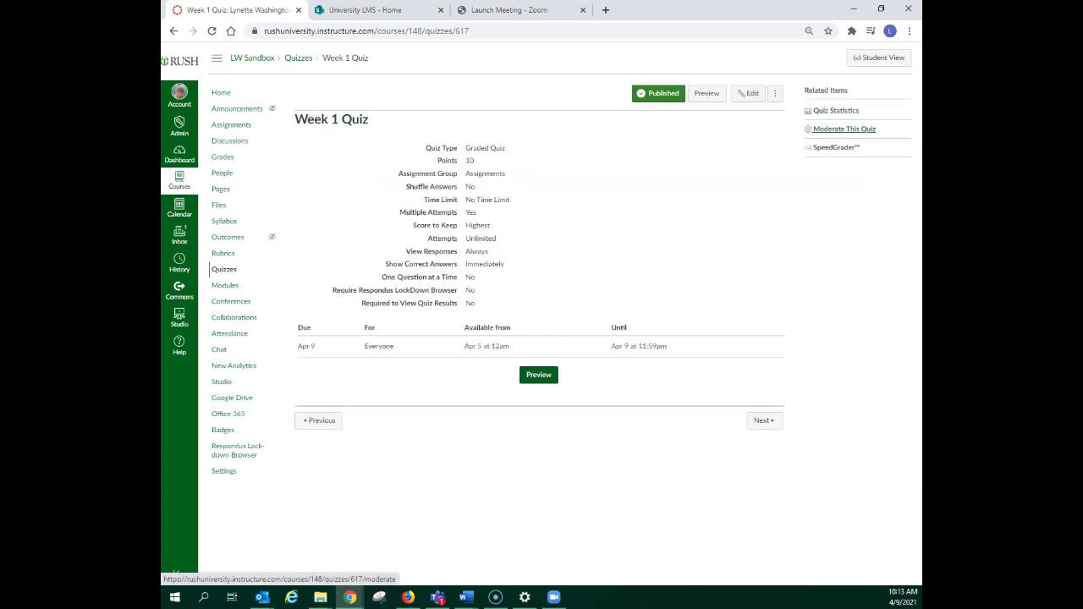
click(748, 93)
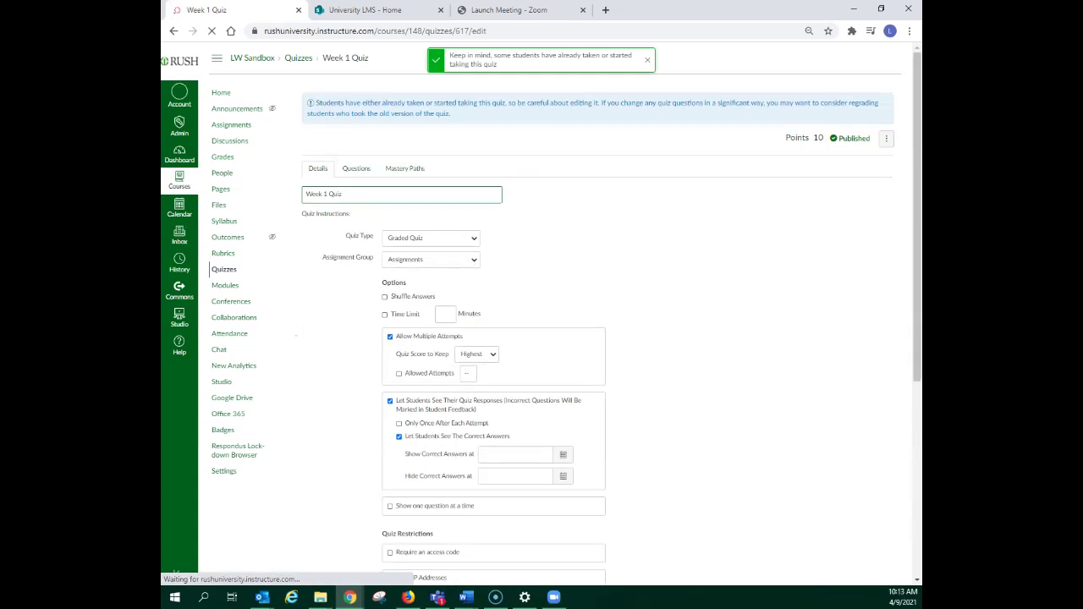
scroll(565, 313, down, 3)
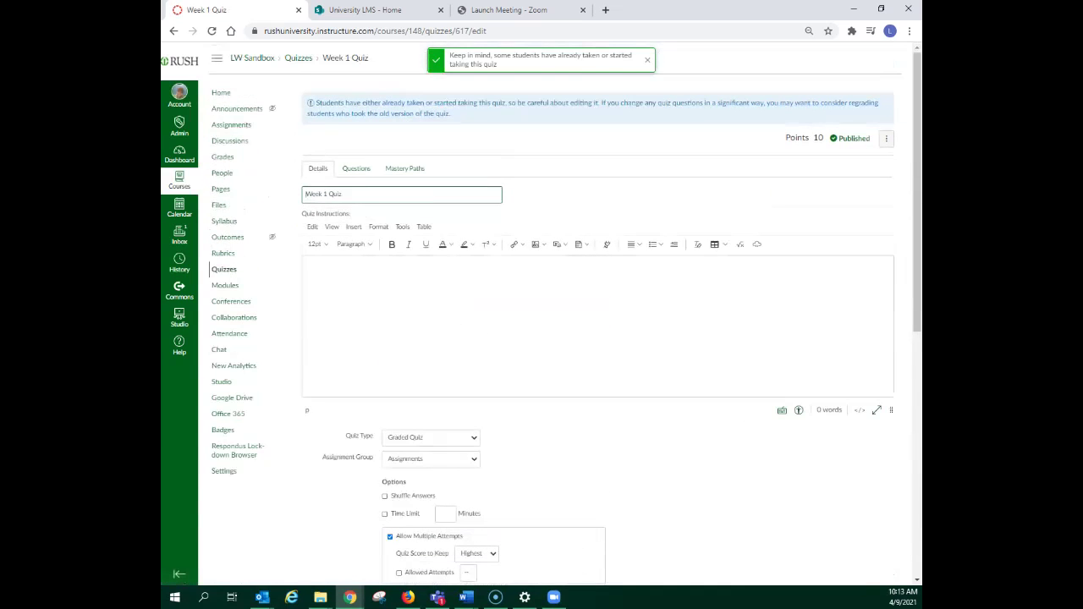
click(356, 169)
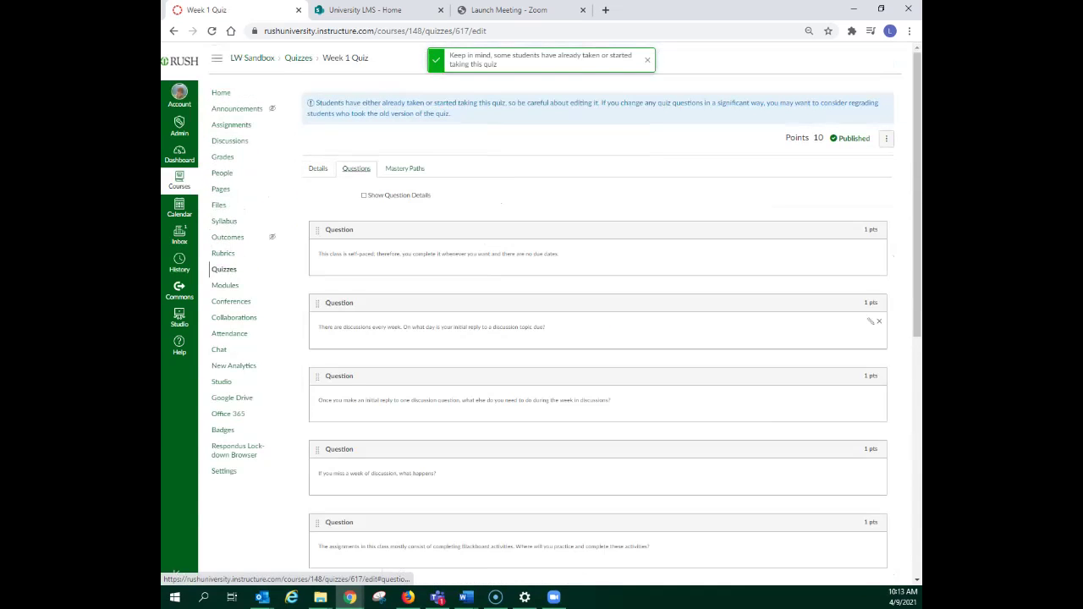
scroll(593, 321, down, 2)
scroll(598, 313, down, 6)
scroll(598, 313, up, 4)
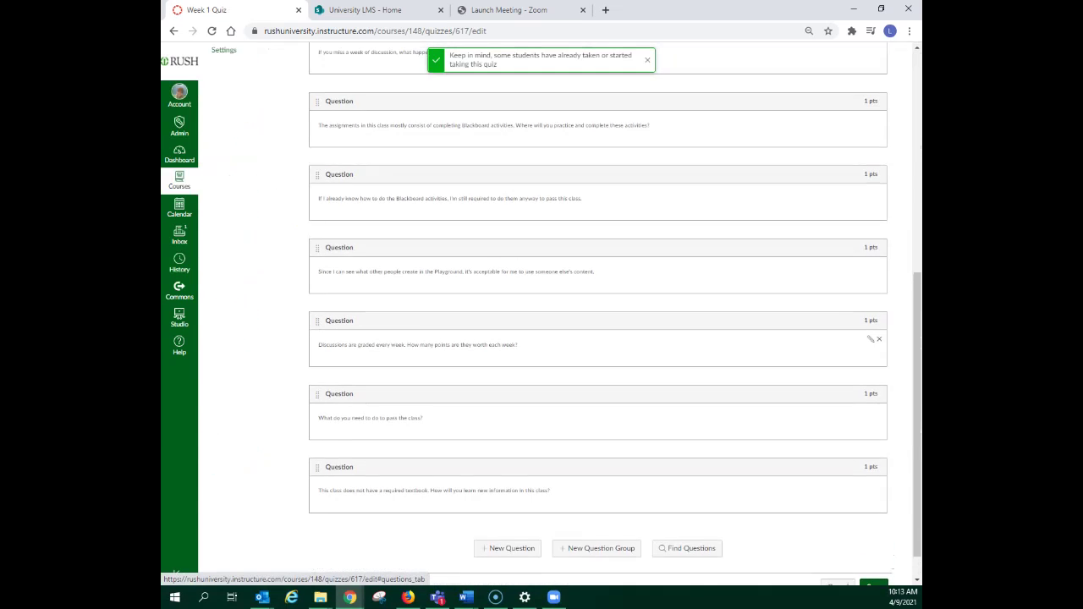
scroll(598, 314, up, 4)
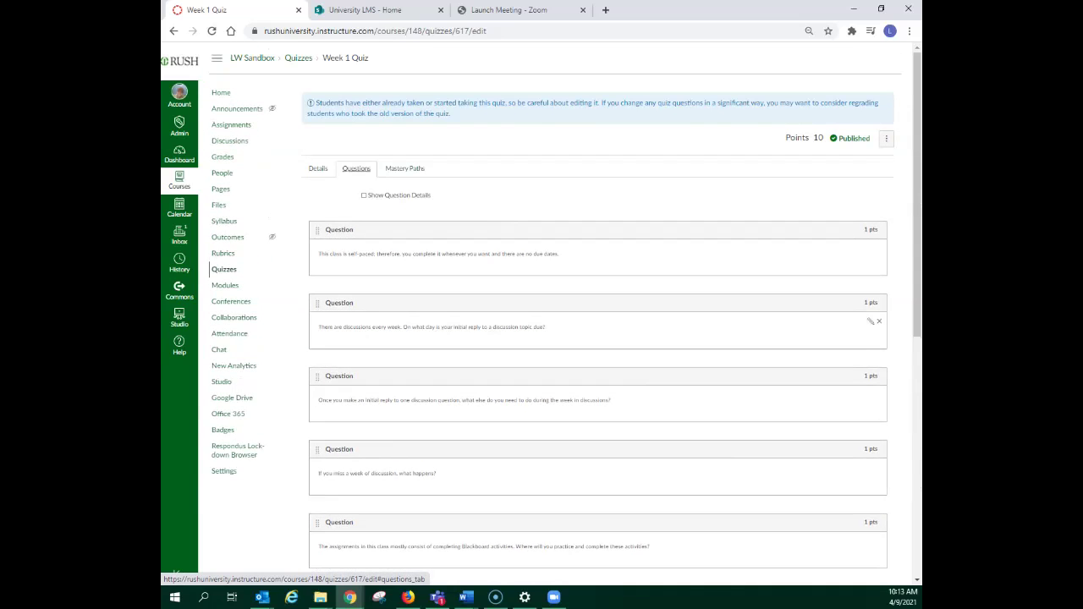
scroll(599, 339, down, 5)
scroll(598, 339, up, 5)
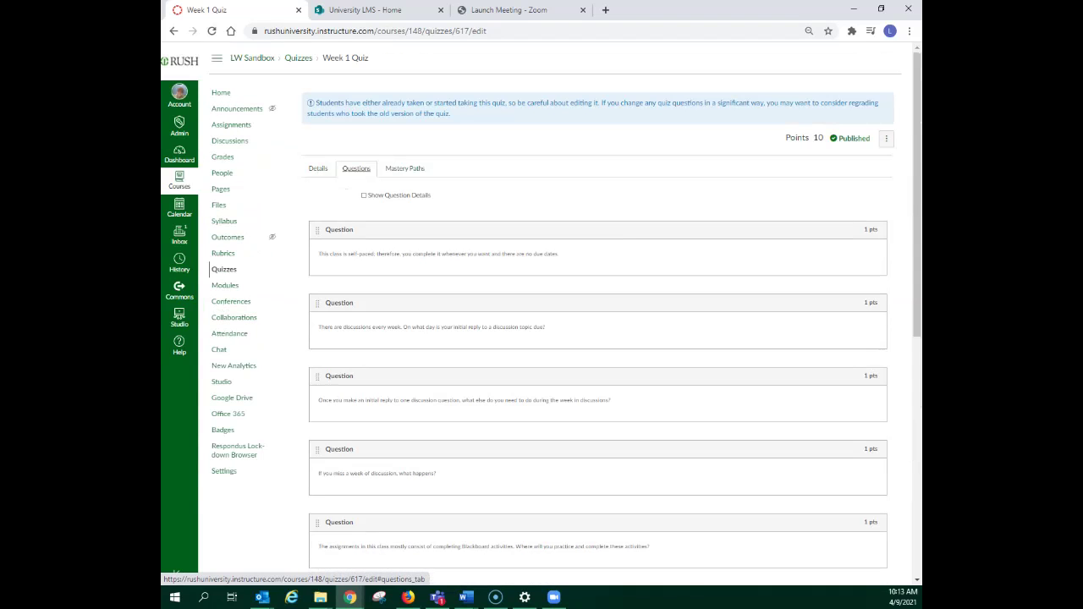
click(886, 138)
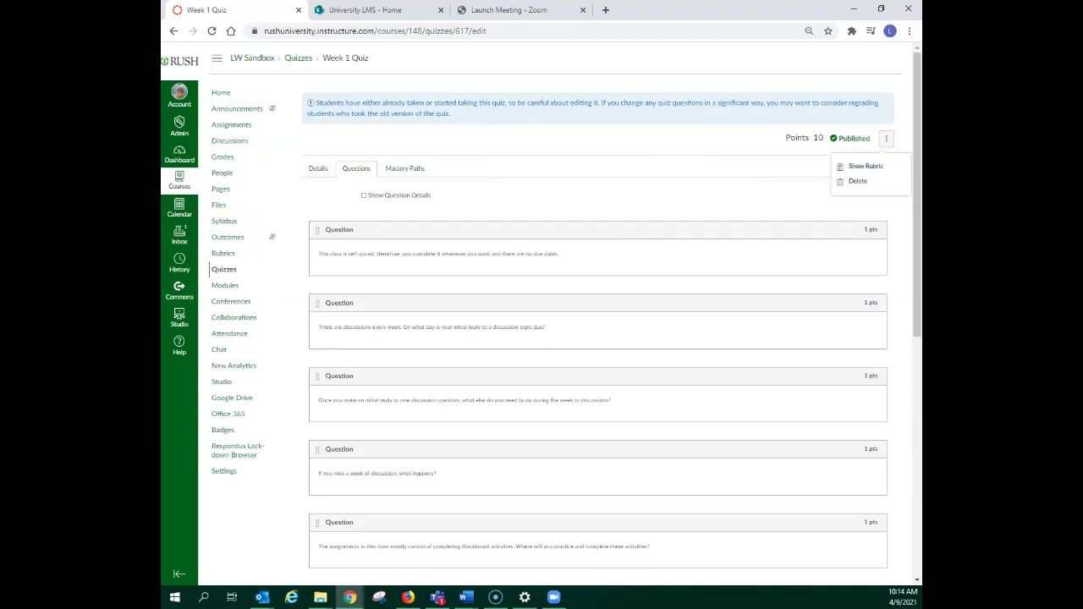
Return to the Week 1 Quiz's overview and open its quiz statistics.
scroll(871, 248, down, 5)
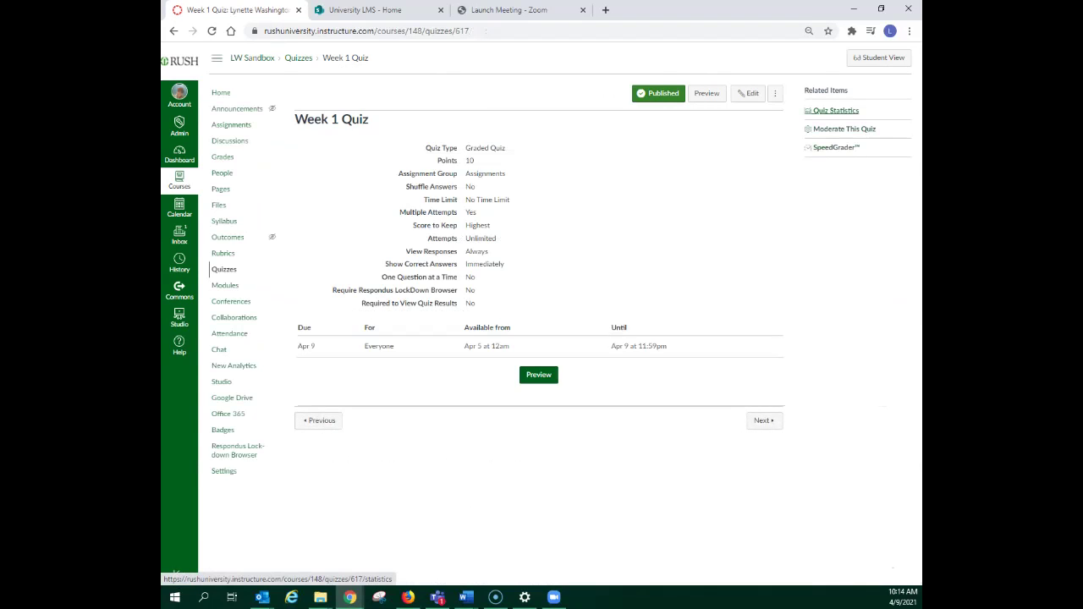
click(836, 110)
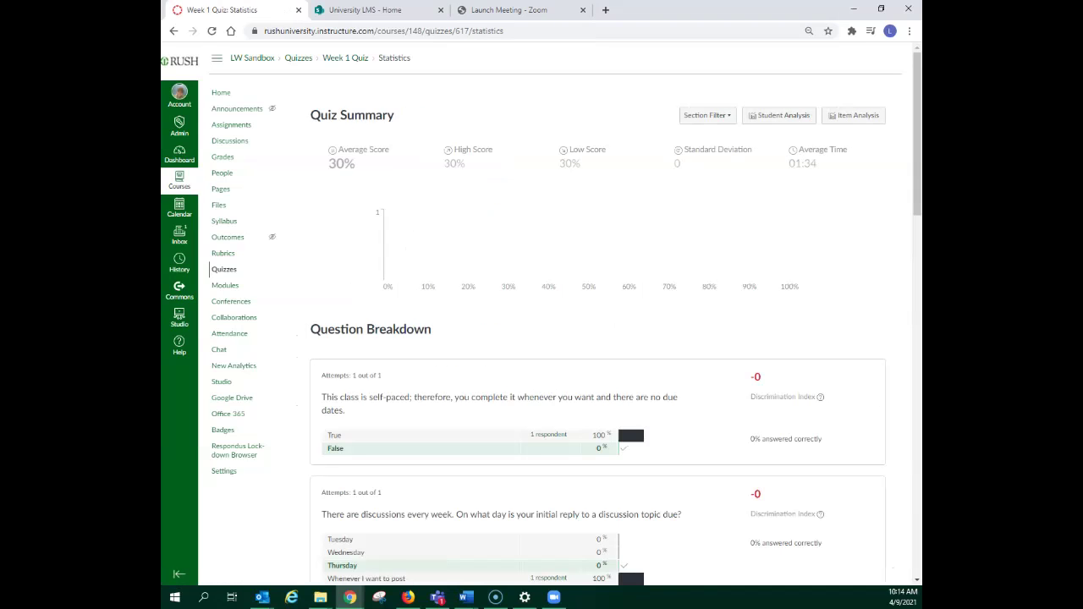
Examine the Week 1 Quiz's statistics, from the score summary through the answer breakdown of every question.
scroll(555, 338, down, 3)
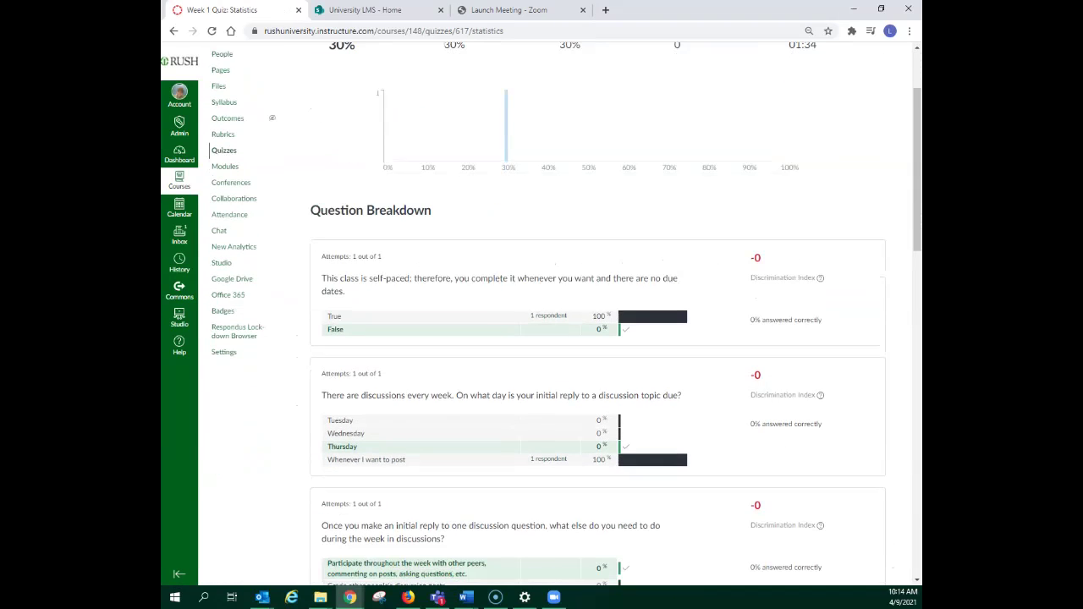
scroll(567, 314, down, 1)
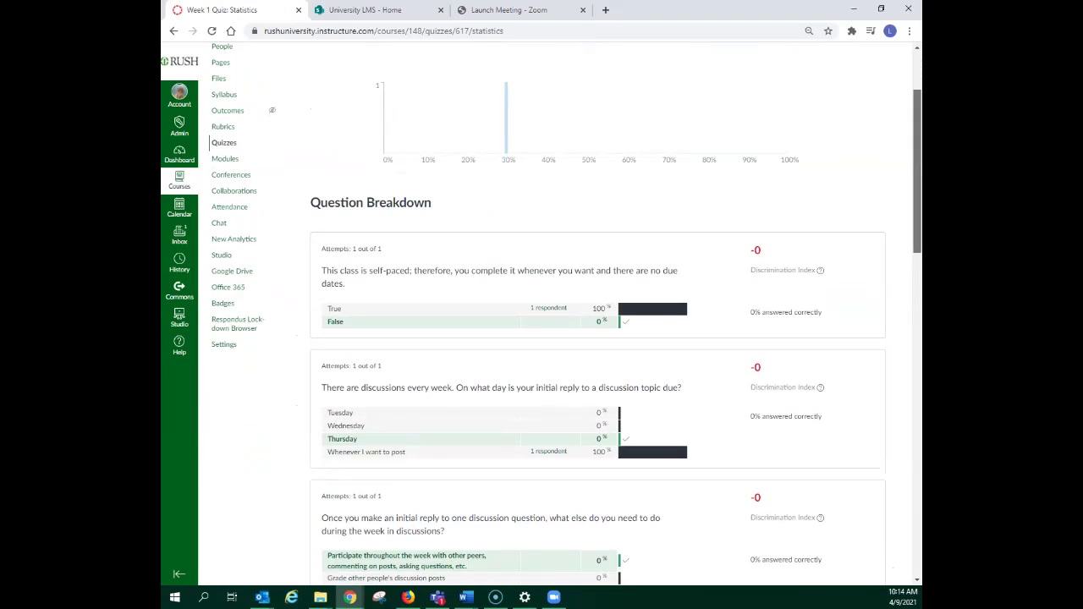
scroll(555, 339, down, 2)
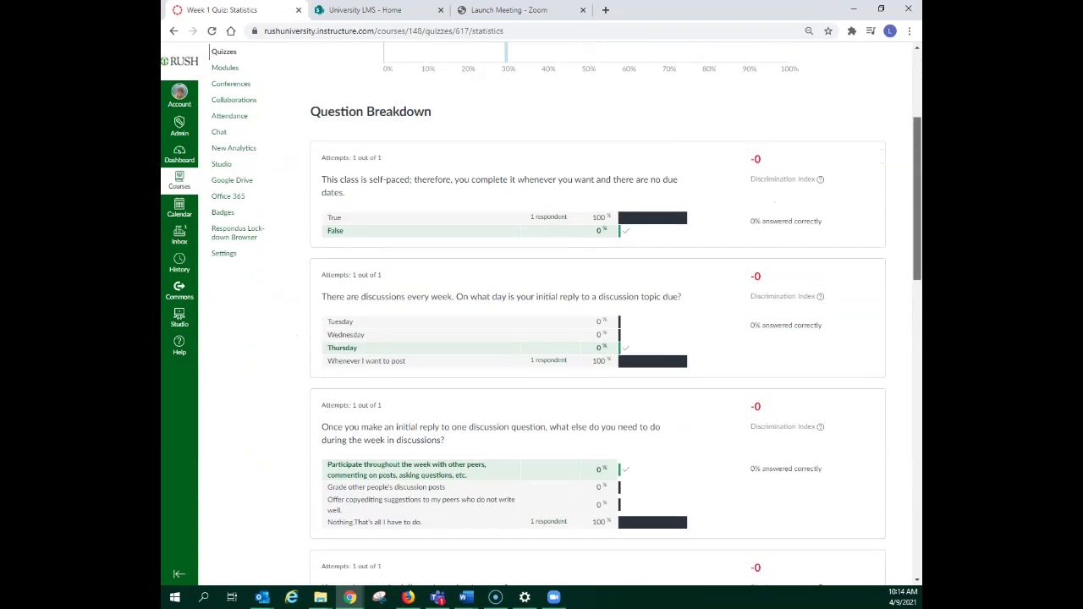
scroll(567, 314, down, 4)
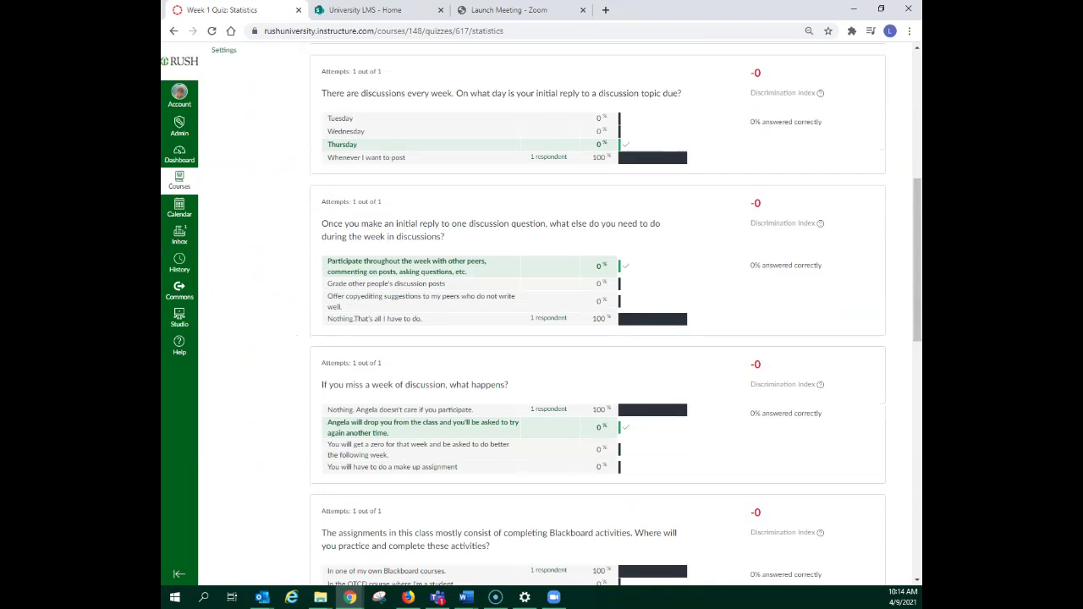
scroll(597, 313, down, 4)
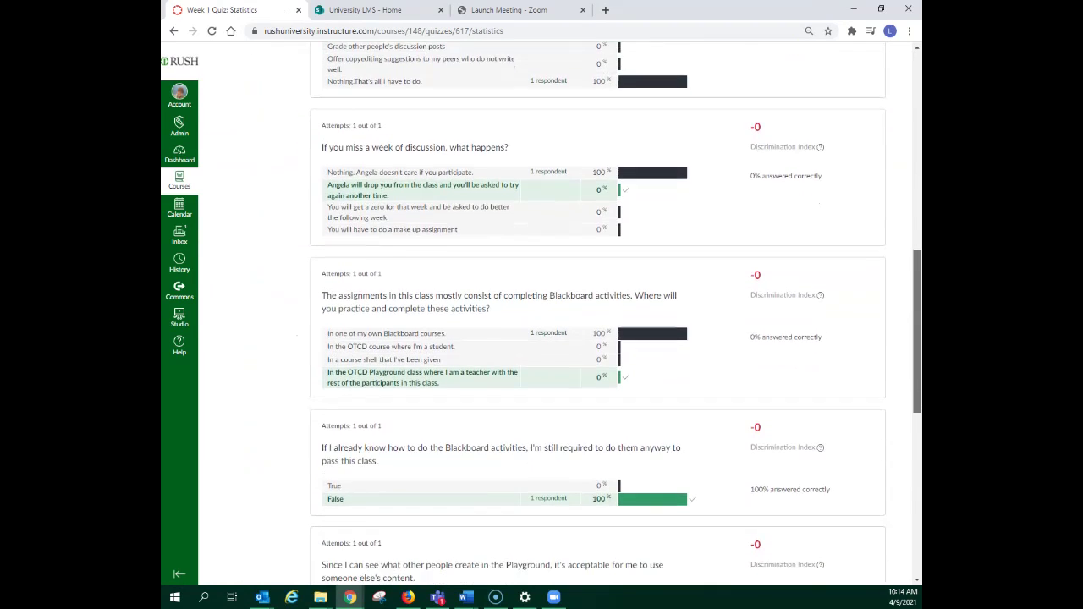
scroll(597, 313, down, 2)
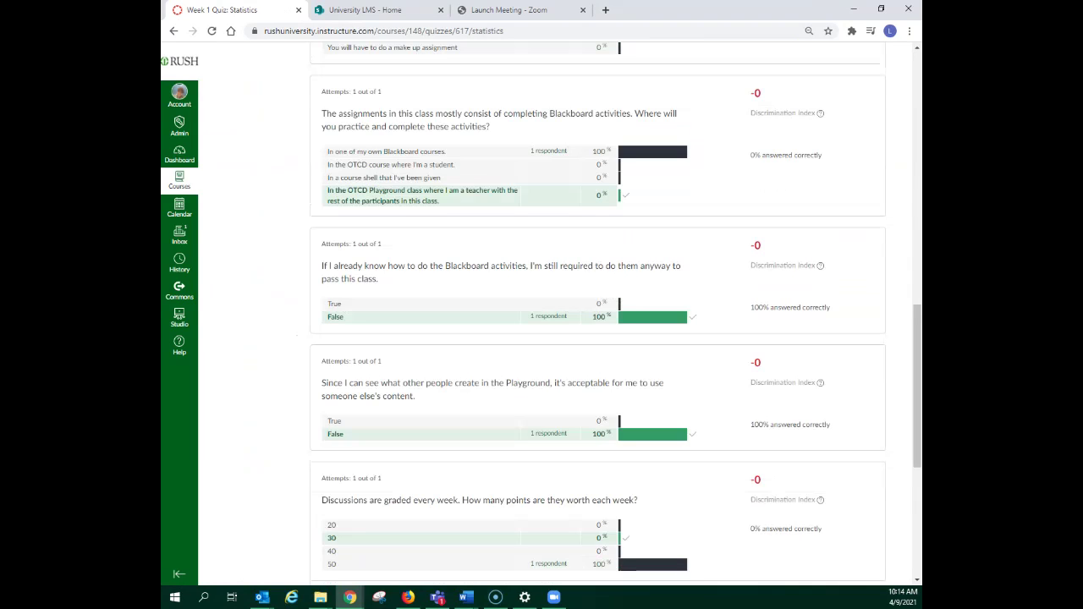
scroll(597, 313, down, 2)
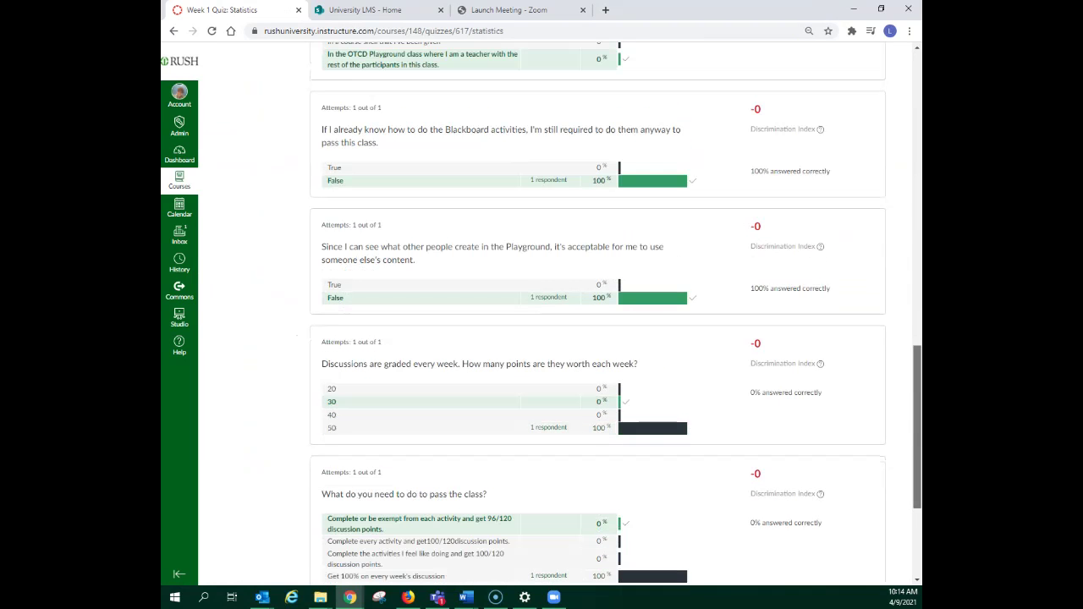
scroll(598, 313, down, 3)
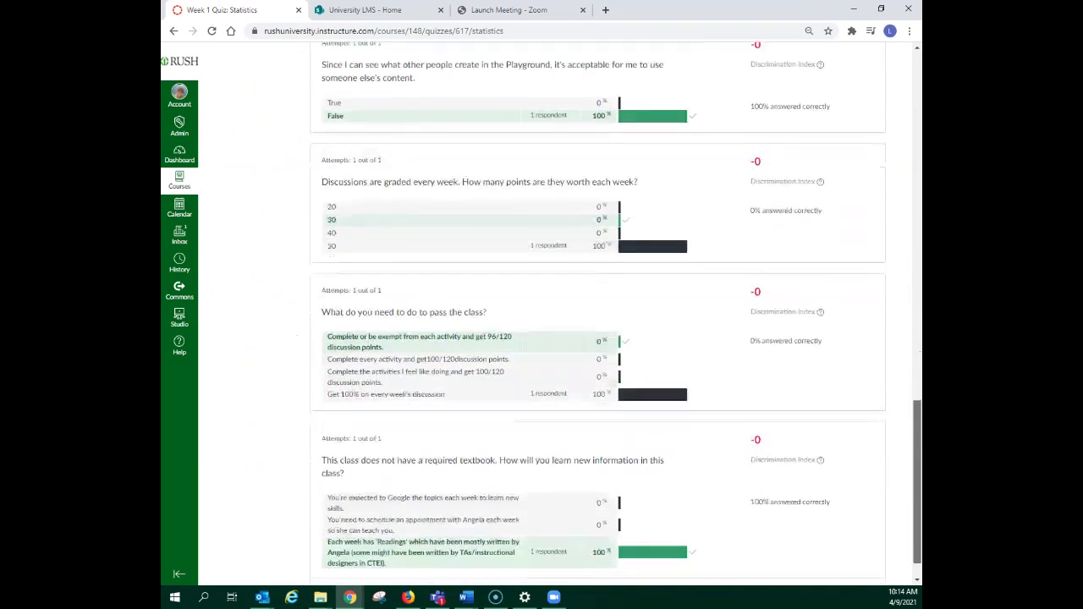
scroll(597, 313, down, 1)
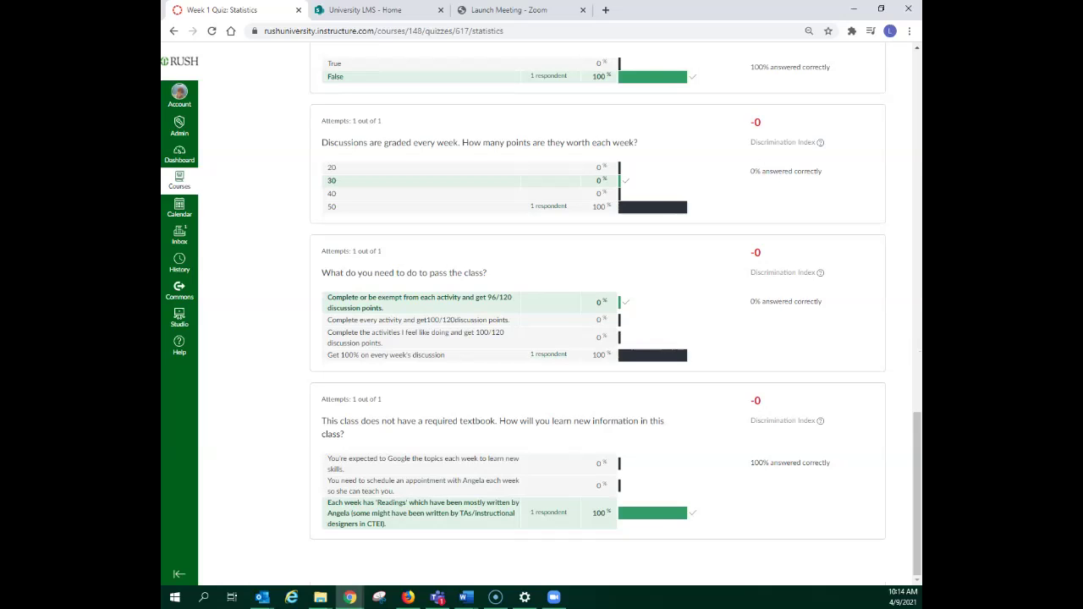
scroll(597, 313, up, 15)
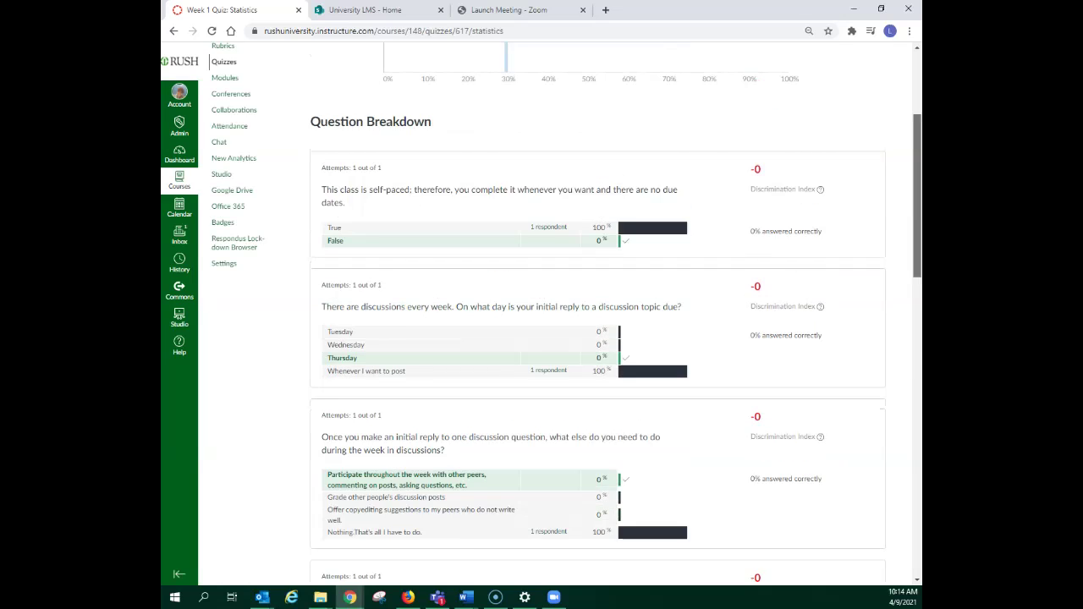
Download the Week 1 Quiz's item analysis report, view it in Excel and return to the quiz statistics.
click(854, 115)
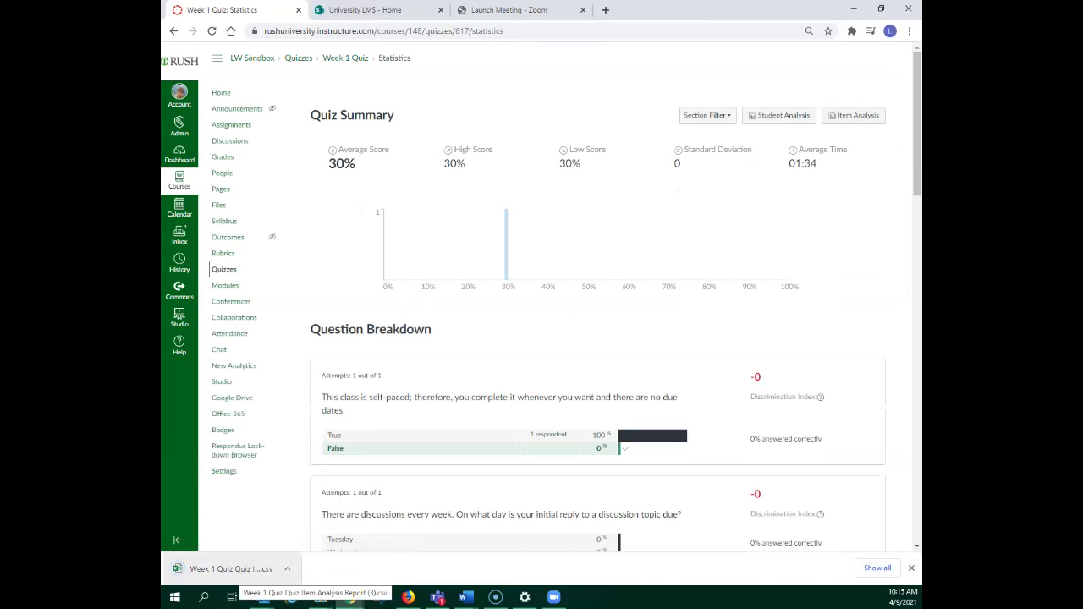
click(228, 569)
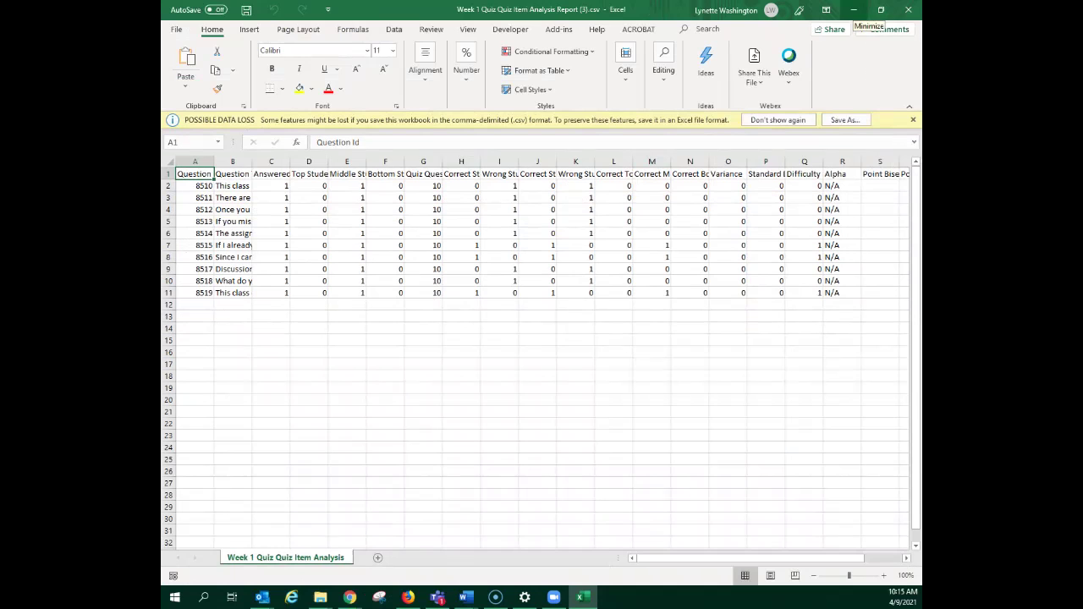
click(854, 9)
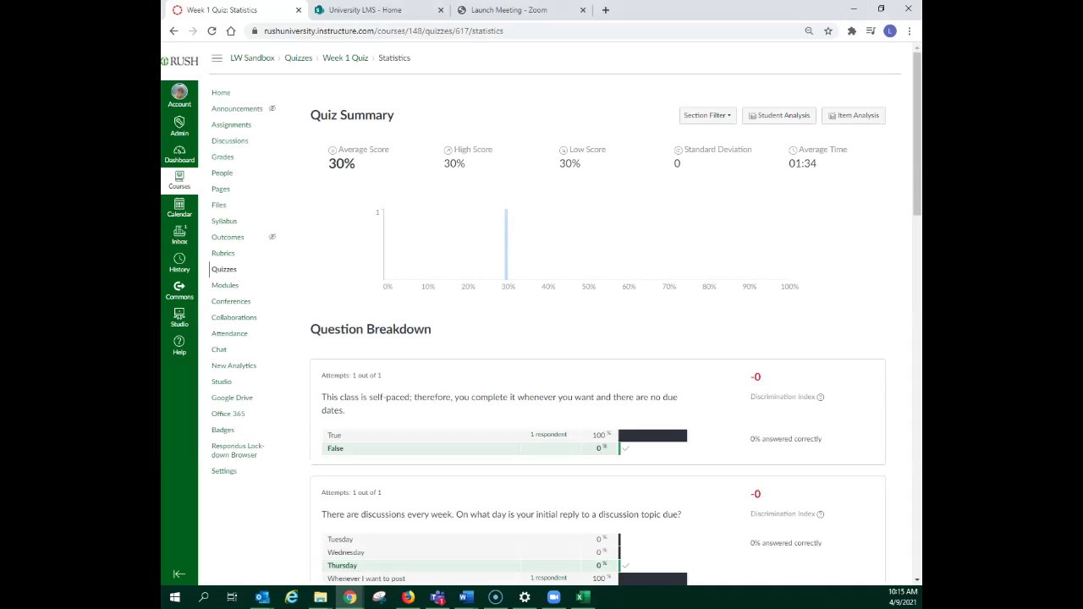
Look over the question breakdown once more and return to the course's quiz list.
scroll(548, 313, down, 15)
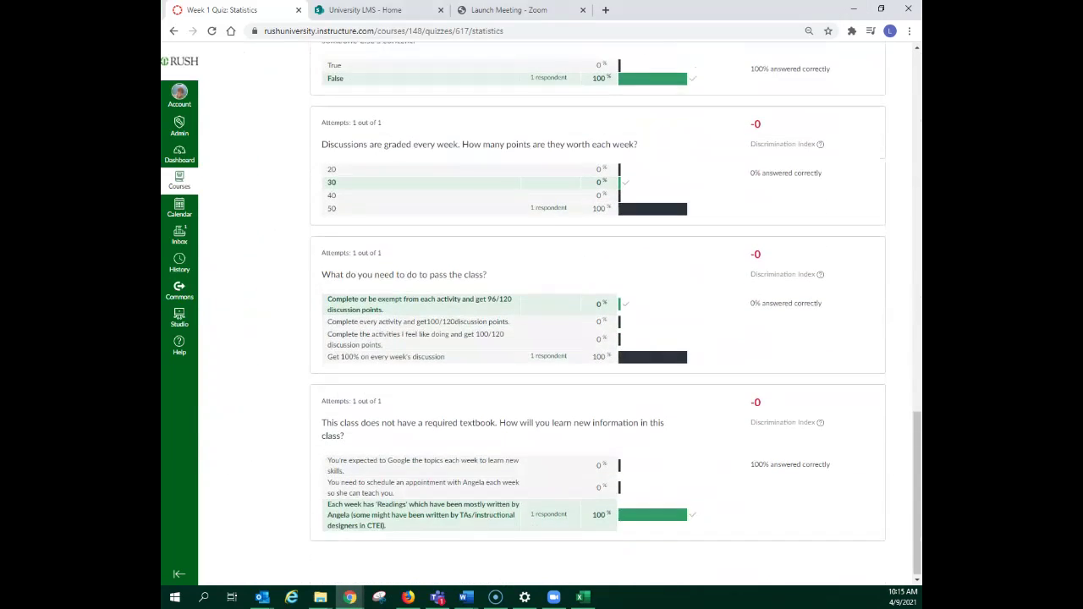
scroll(597, 313, up, 10)
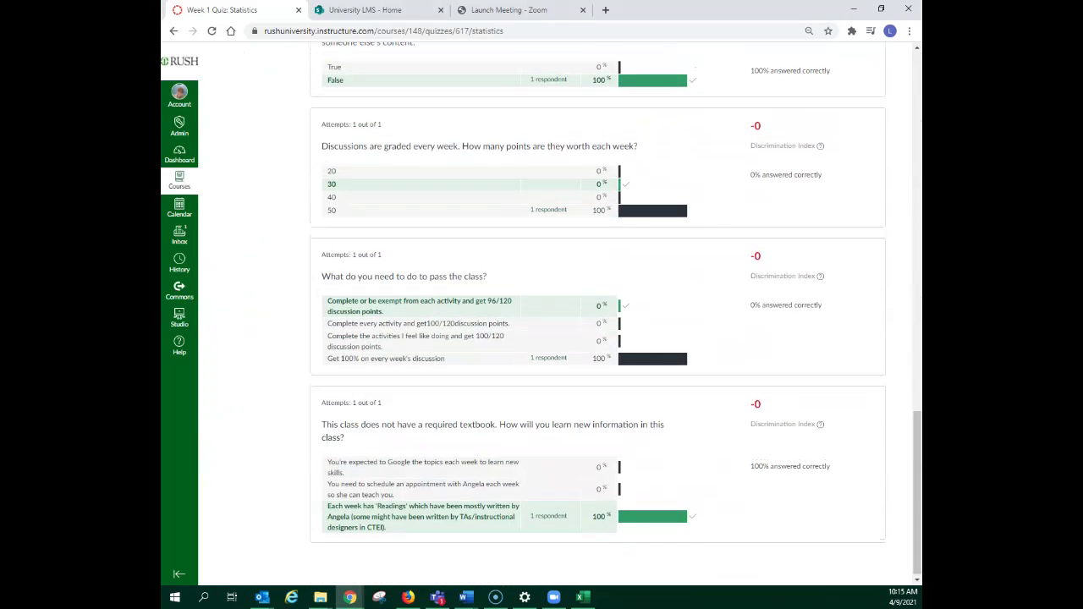
scroll(597, 313, up, 10)
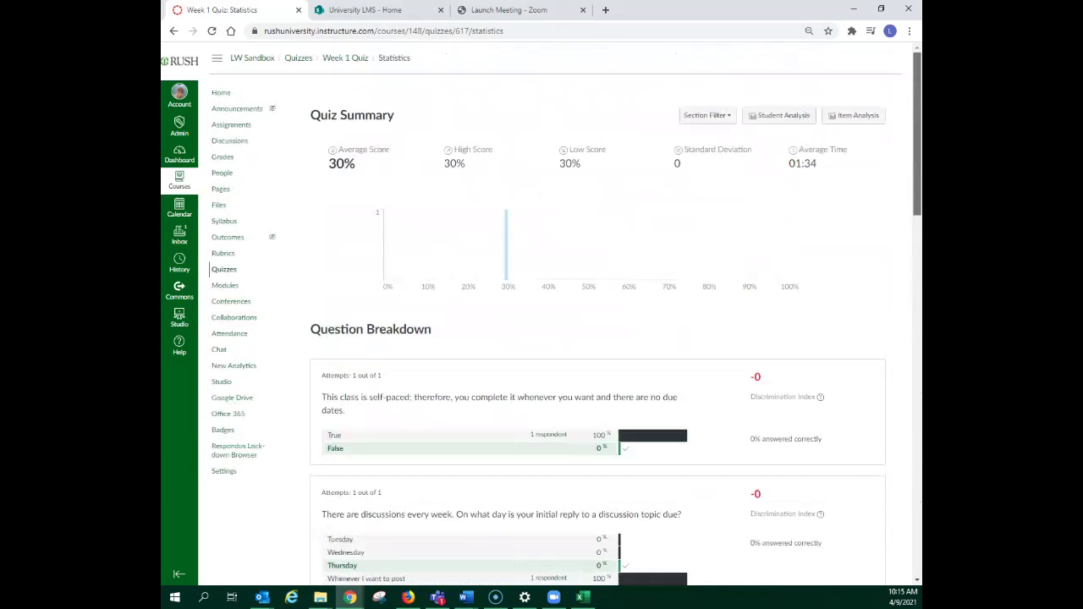
click(298, 58)
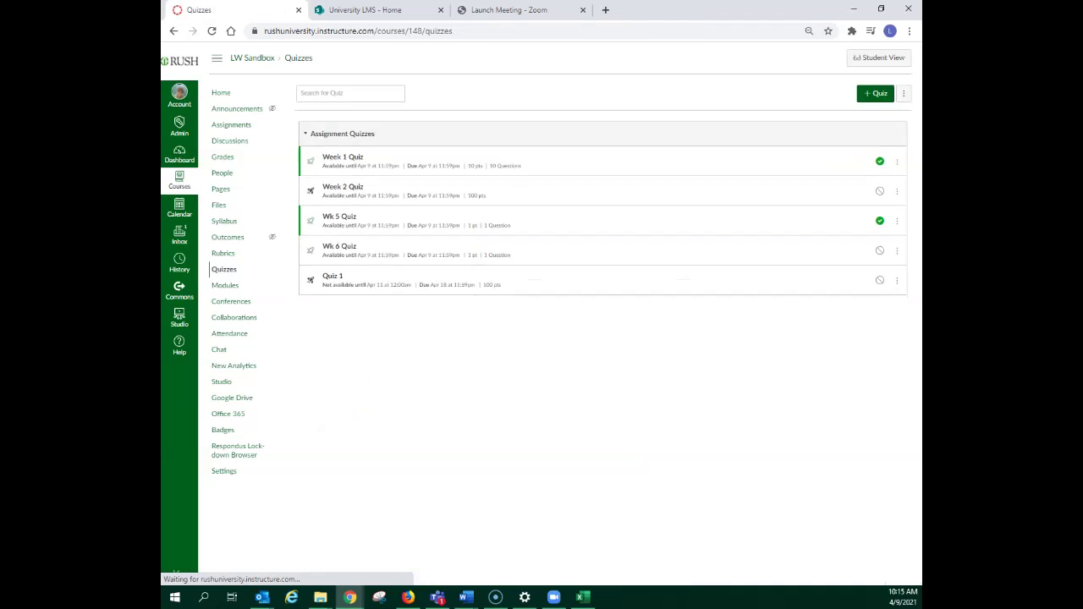
Check the Week 1 Quiz's management options, open the quiz and go to its Moderate Quiz page.
click(897, 161)
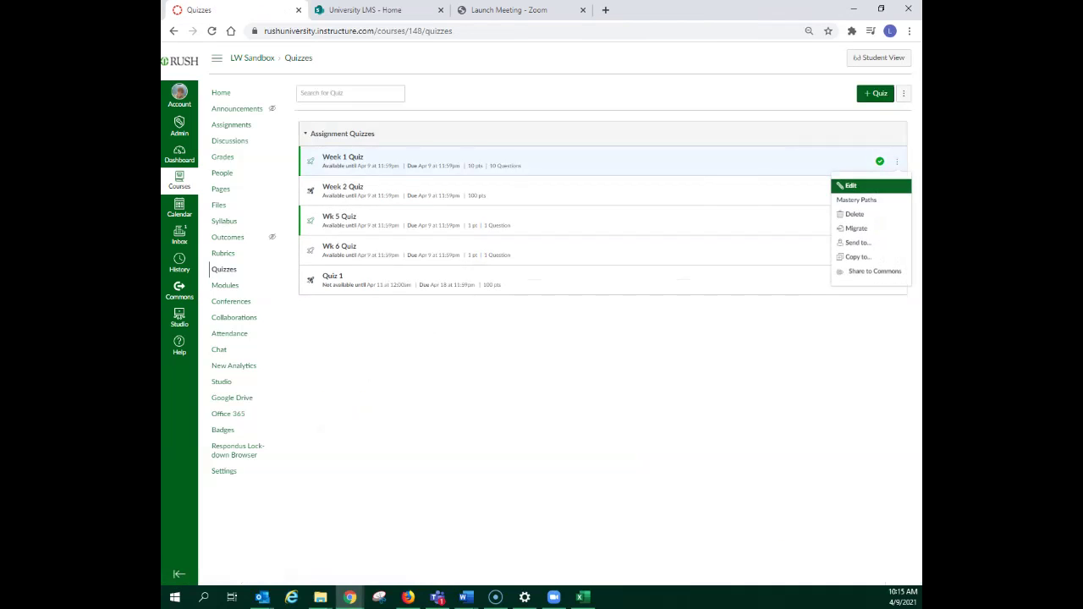
click(343, 158)
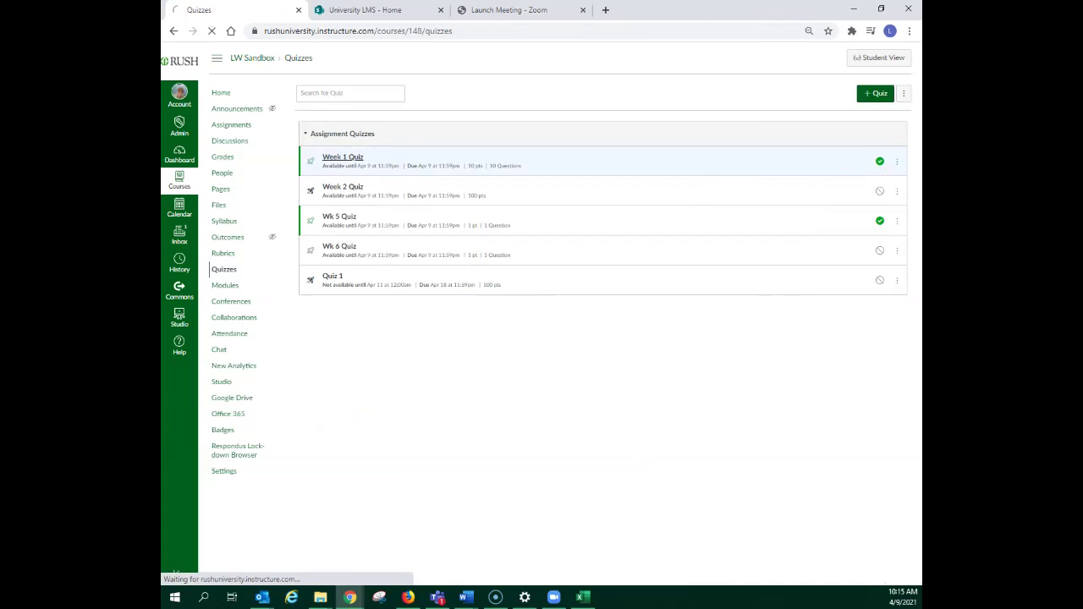
click(844, 129)
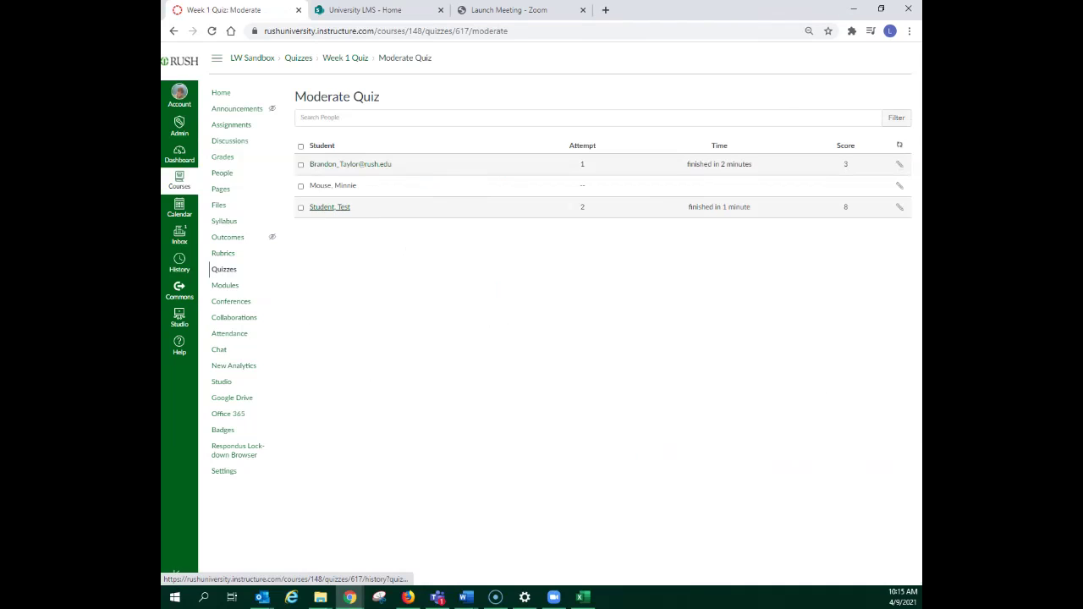
Open Test Student's Week 1 Quiz results and review the answers down to the fudge points and final score.
click(330, 206)
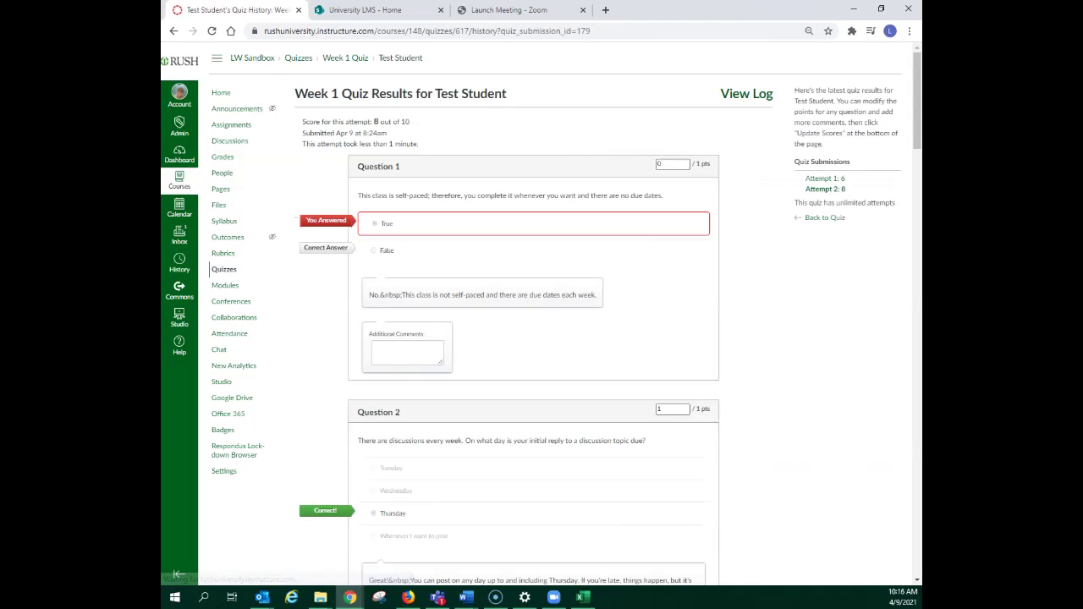
scroll(542, 338, down, 10)
scroll(541, 338, down, 15)
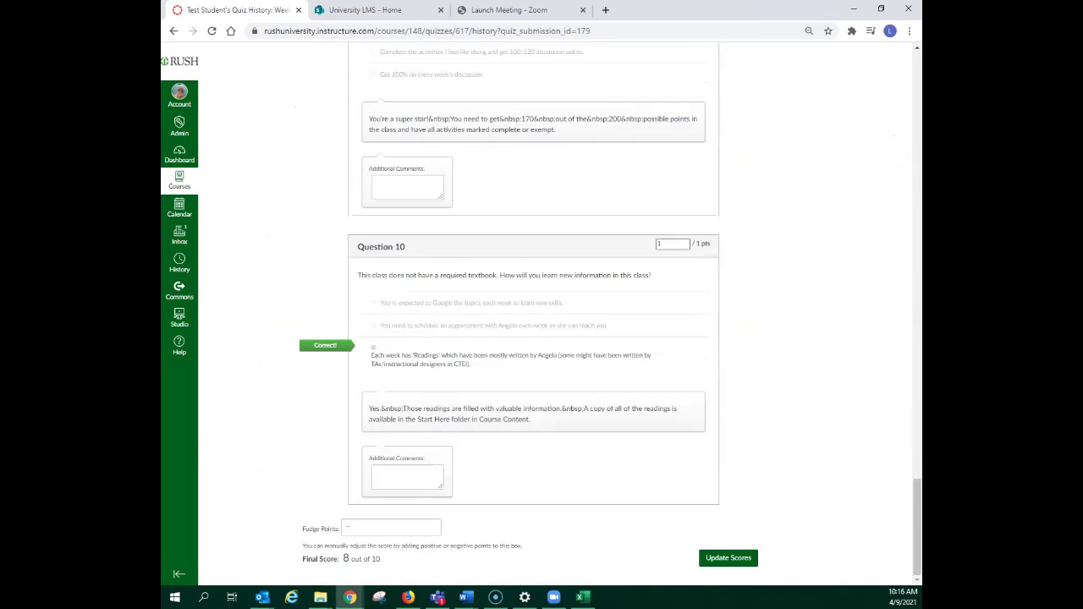
Update Test Student's quiz scores with 1 point for Question 10.
click(671, 244)
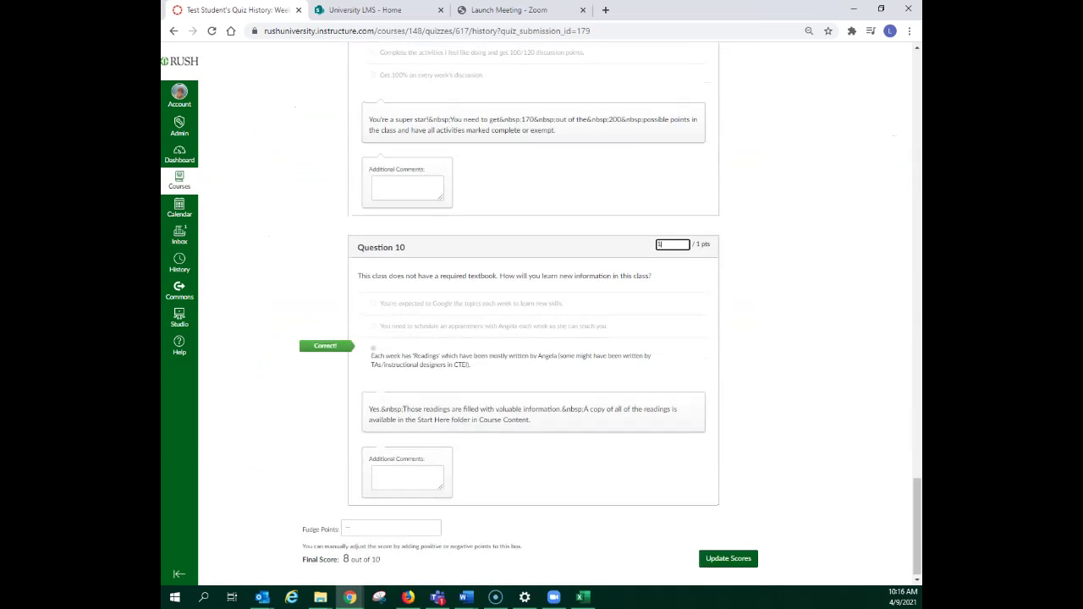
scroll(533, 313, up, 4)
scroll(533, 313, down, 4)
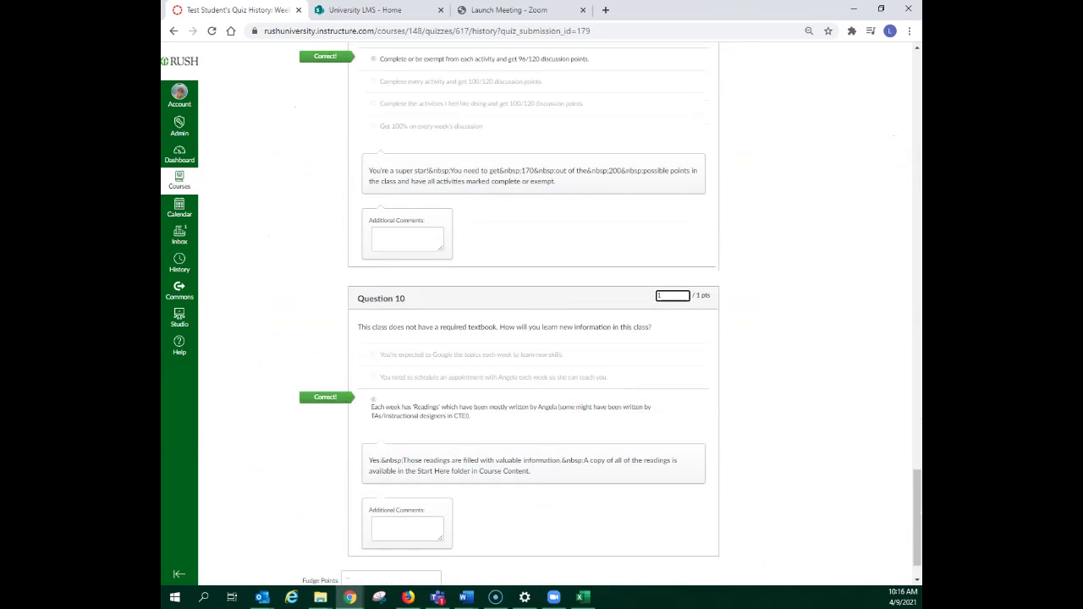
key(Return)
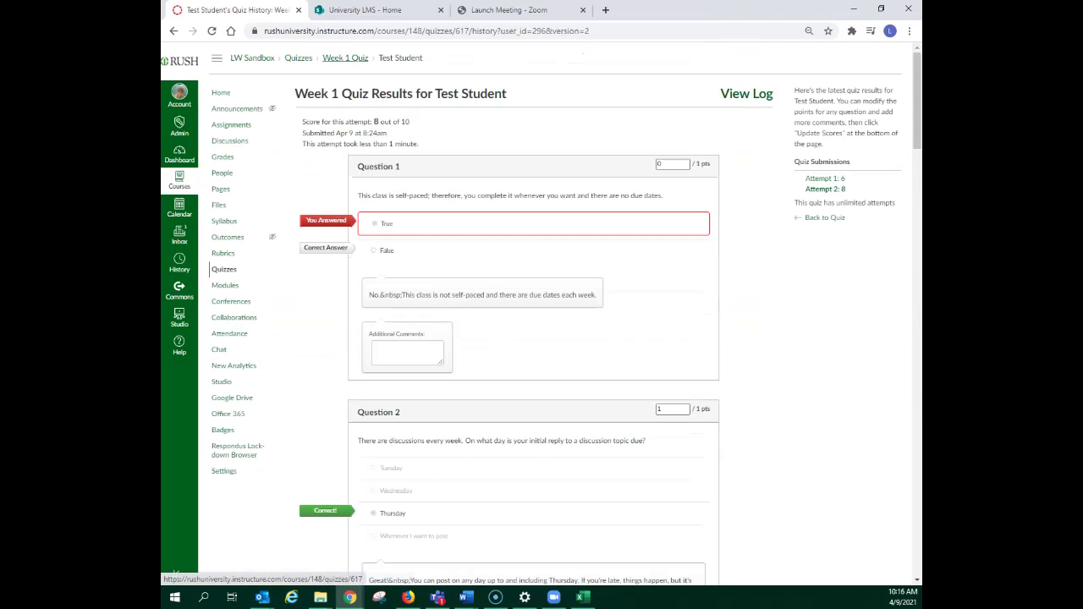
Return to the LW Sandbox home page, preview its modules in Student View and leave the student preview.
click(302, 58)
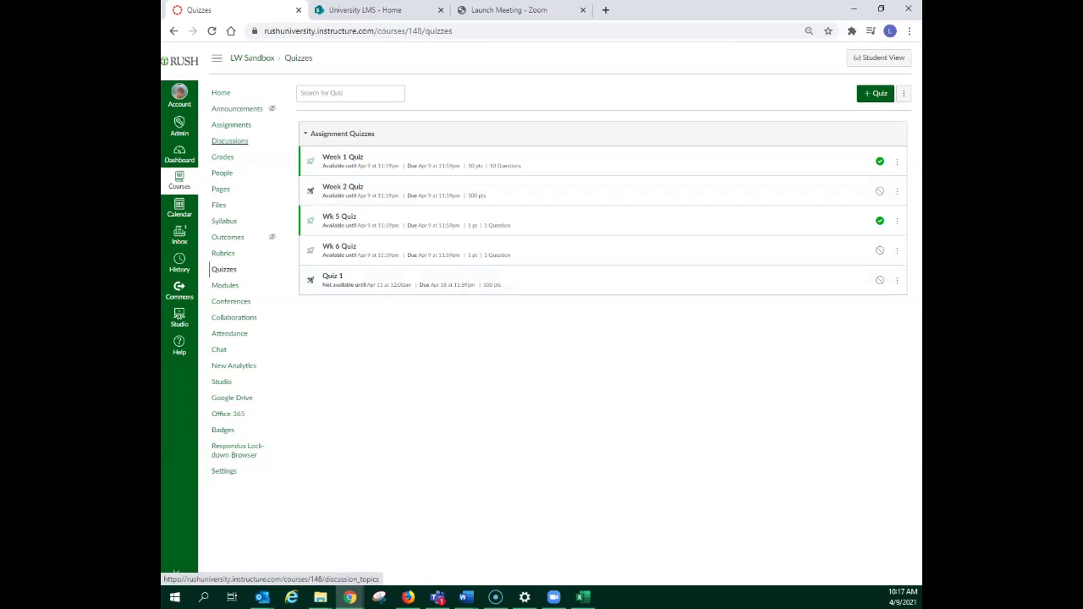
click(221, 92)
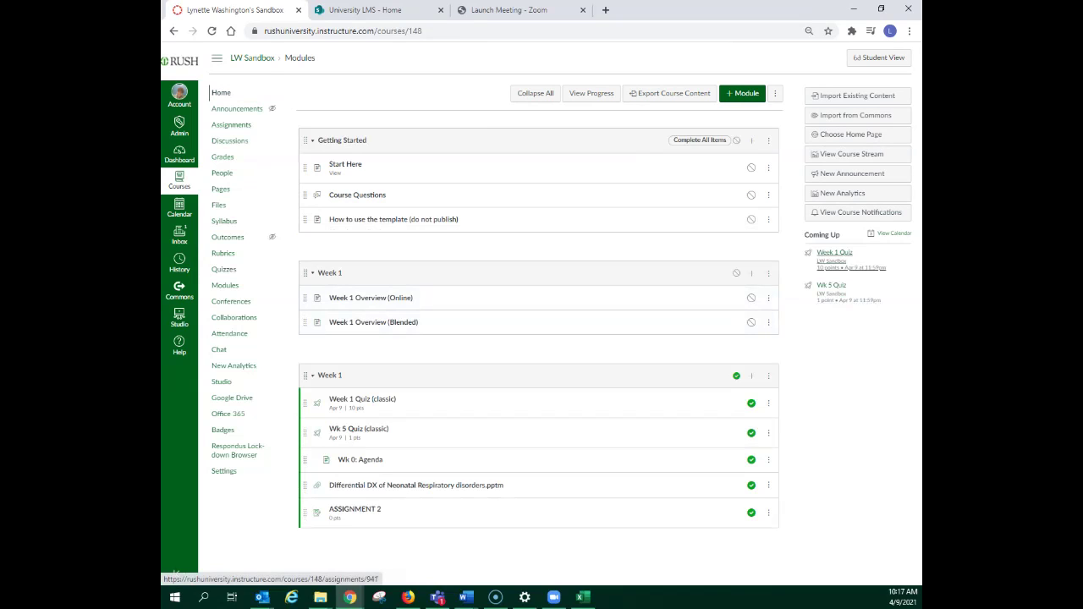
click(879, 57)
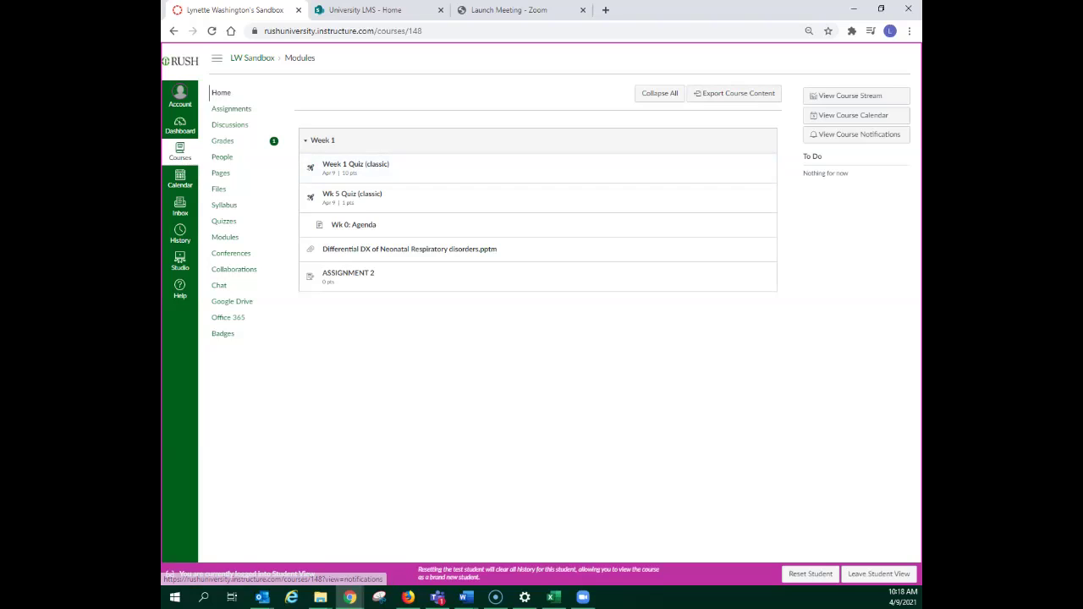
click(878, 574)
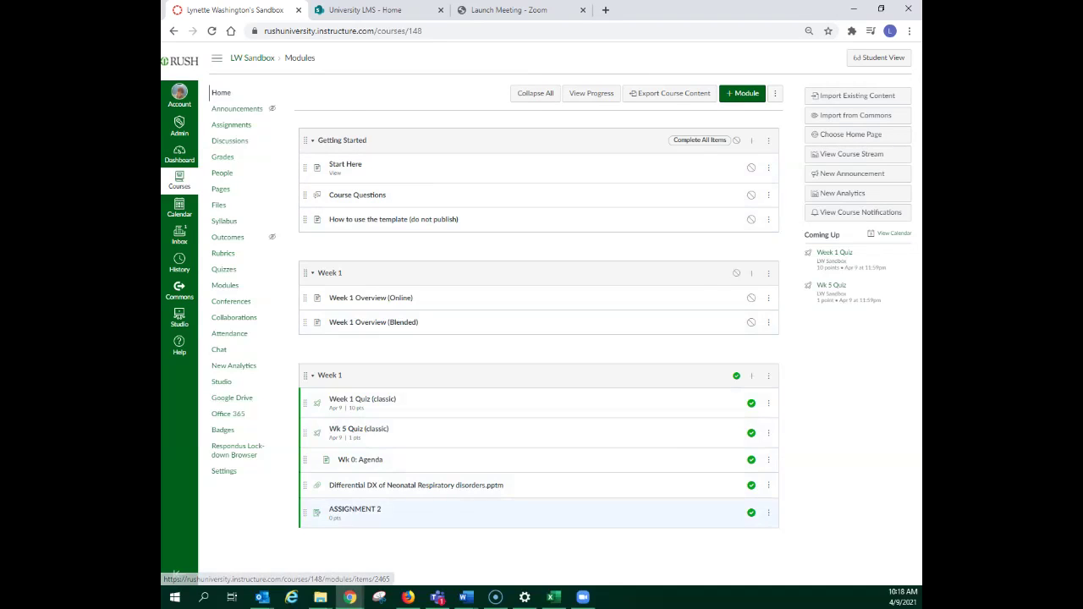
click(768, 512)
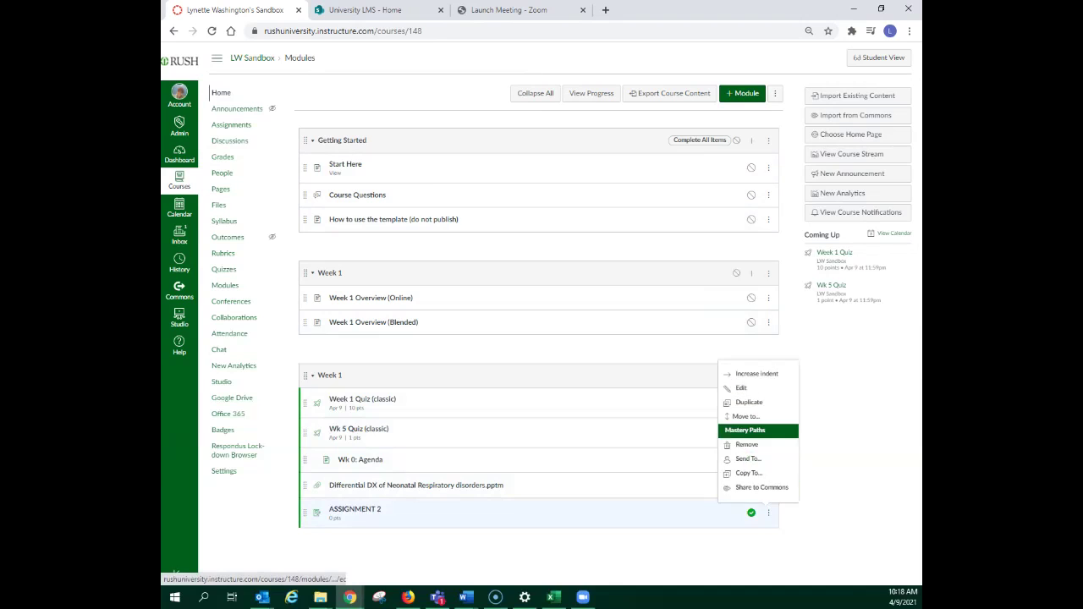
click(744, 382)
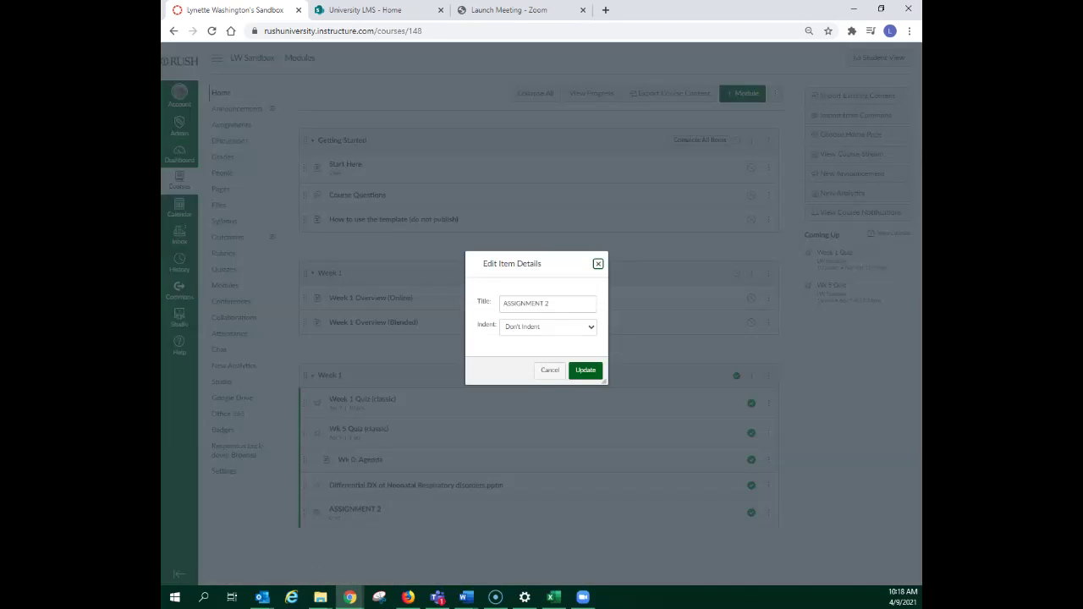
key(Escape)
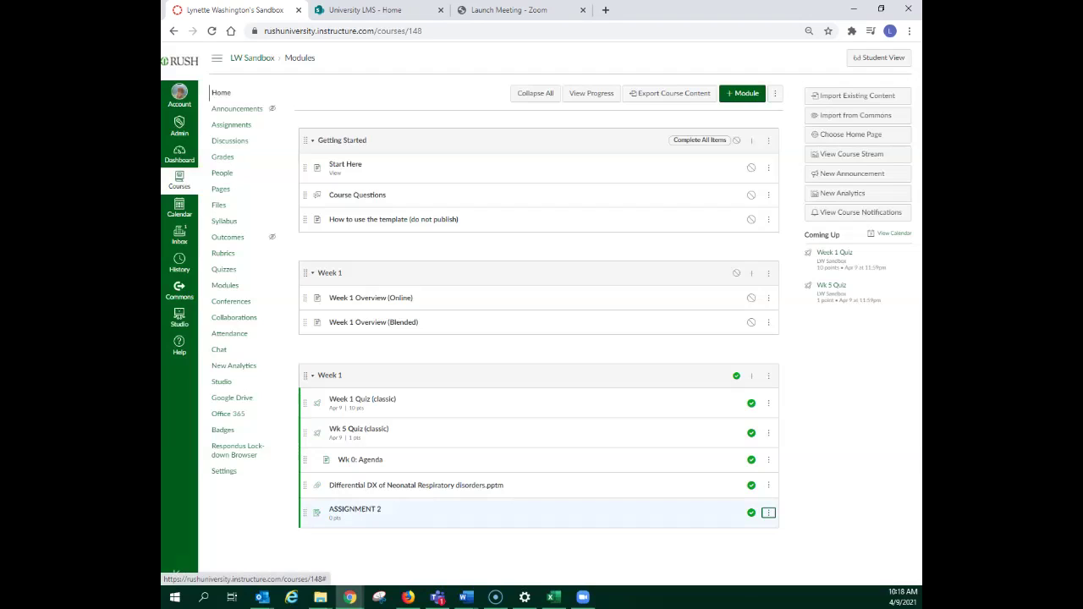
Open ASSIGNMENT 2 for editing and set its due date to Apr 9 11:59pm.
click(354, 508)
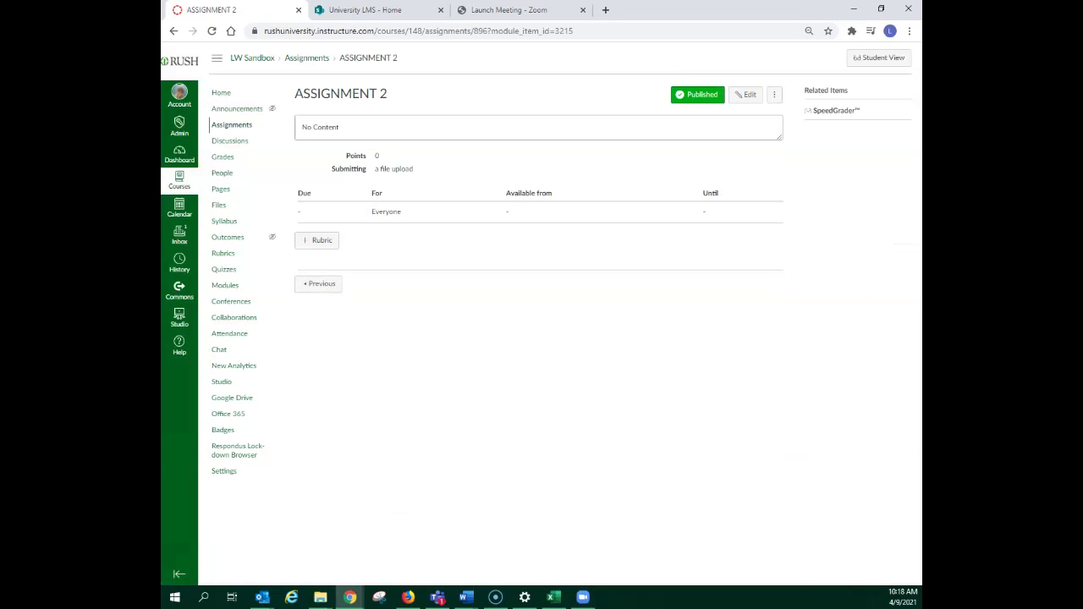
click(746, 94)
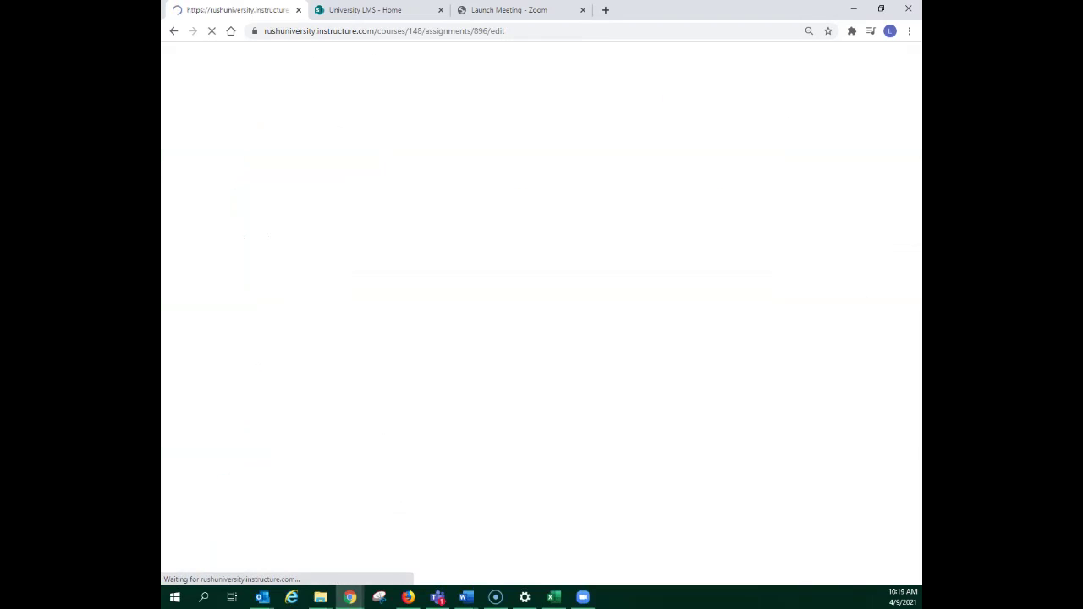
scroll(542, 313, down, 5)
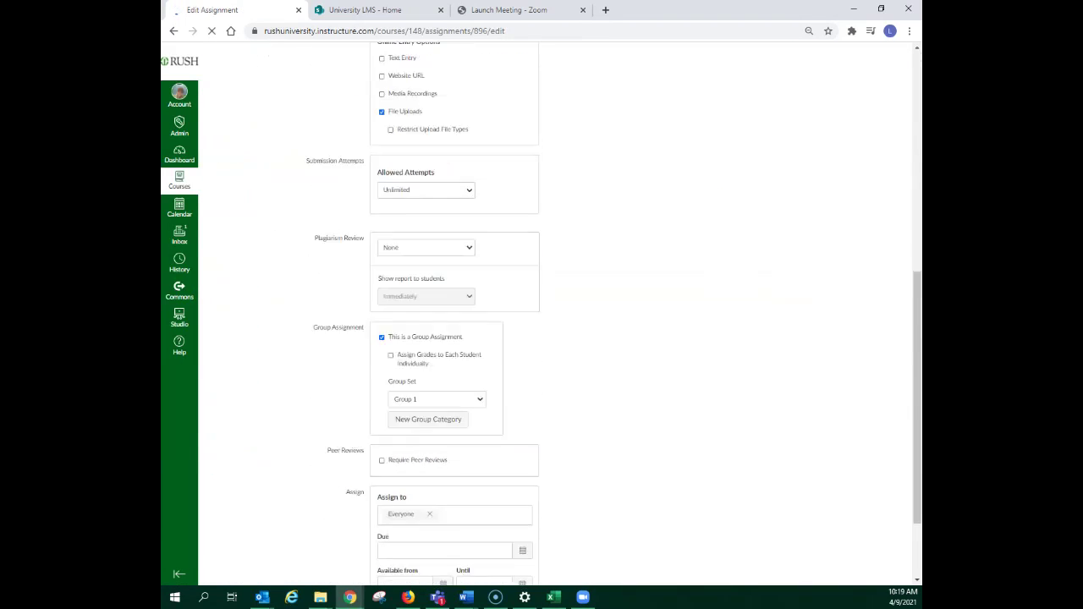
scroll(541, 313, down, 2)
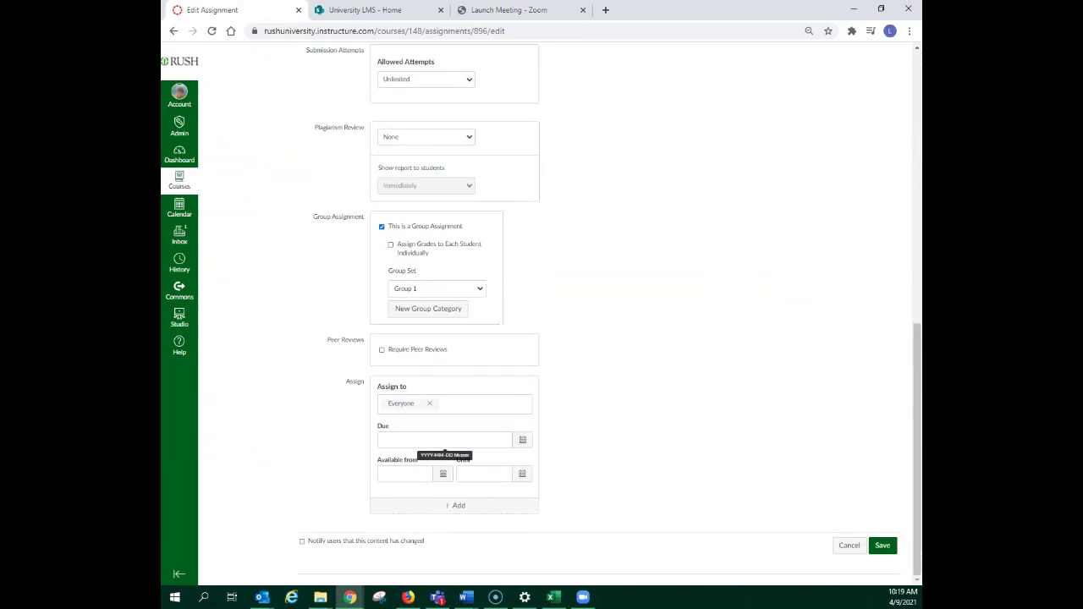
click(444, 440)
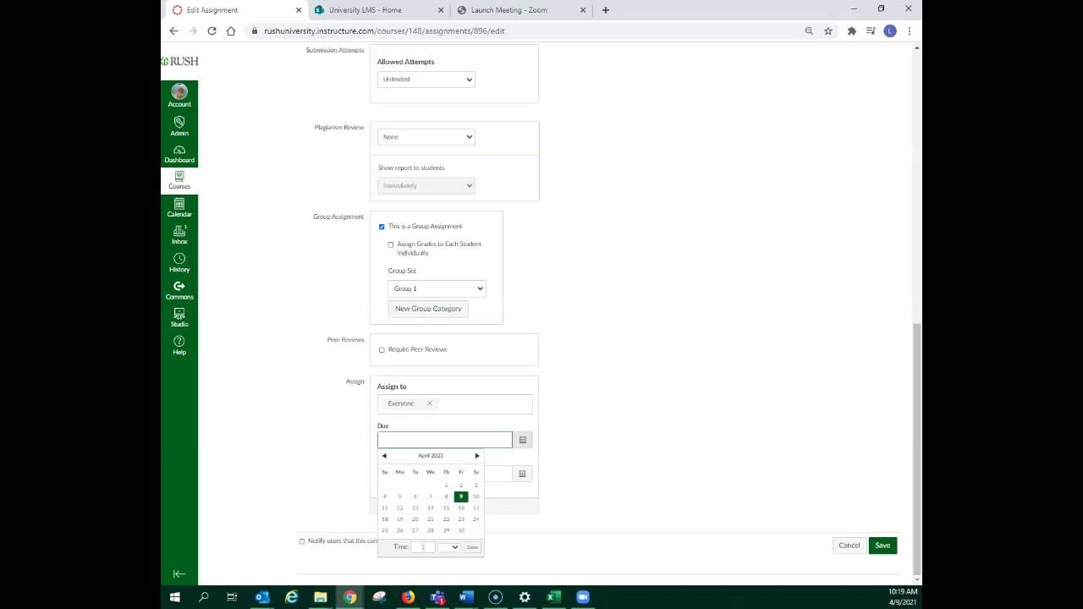
click(460, 497)
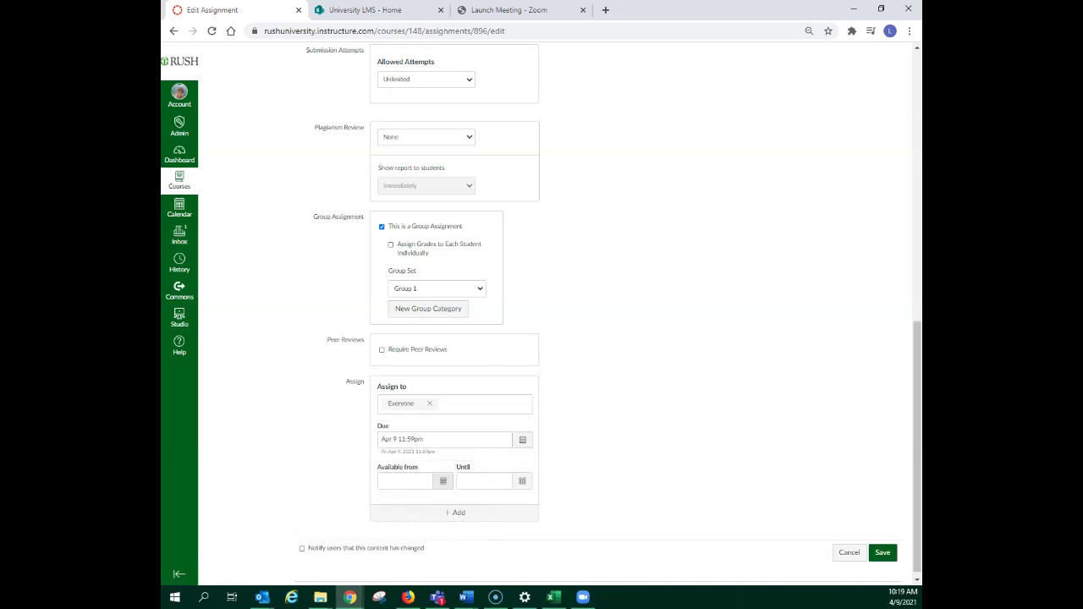
Make ASSIGNMENT 2 available from Apr 5 12am until Apr 9 11:59pm and save the assignment.
click(442, 480)
click(399, 412)
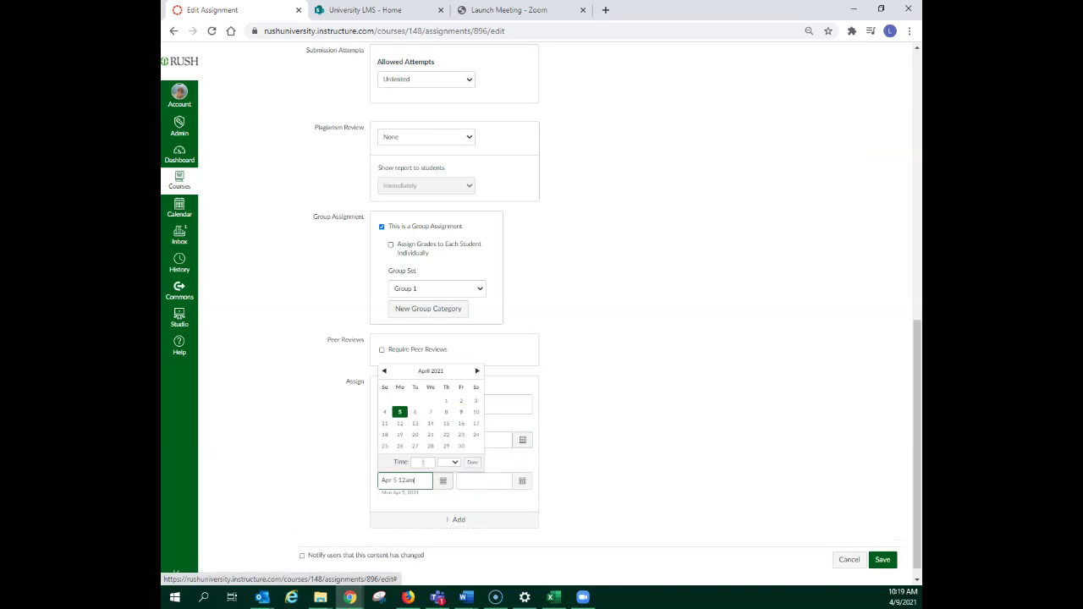
click(522, 481)
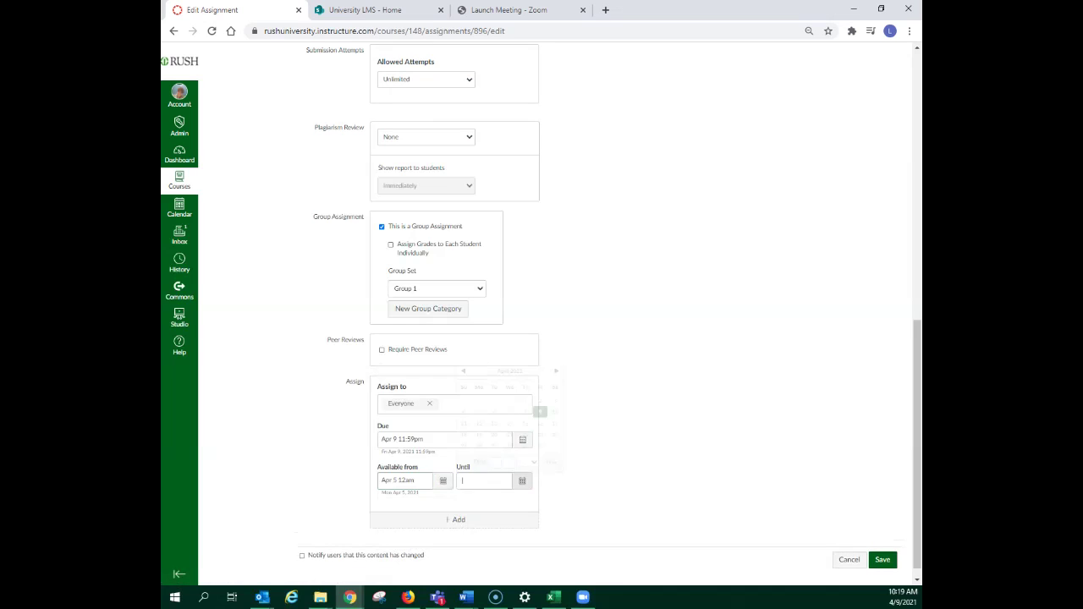
click(540, 412)
click(550, 462)
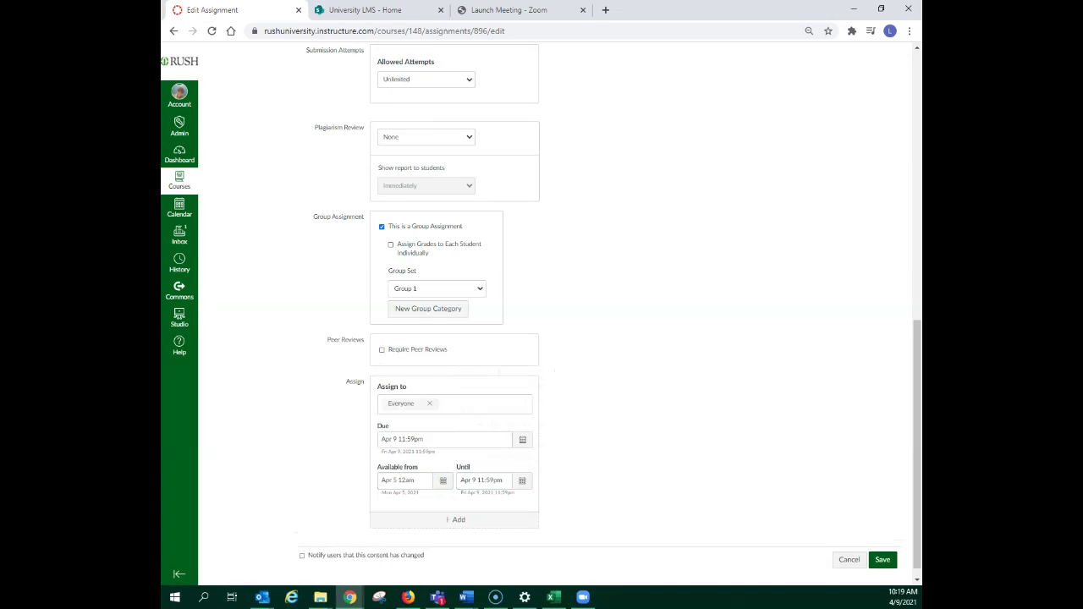
click(883, 559)
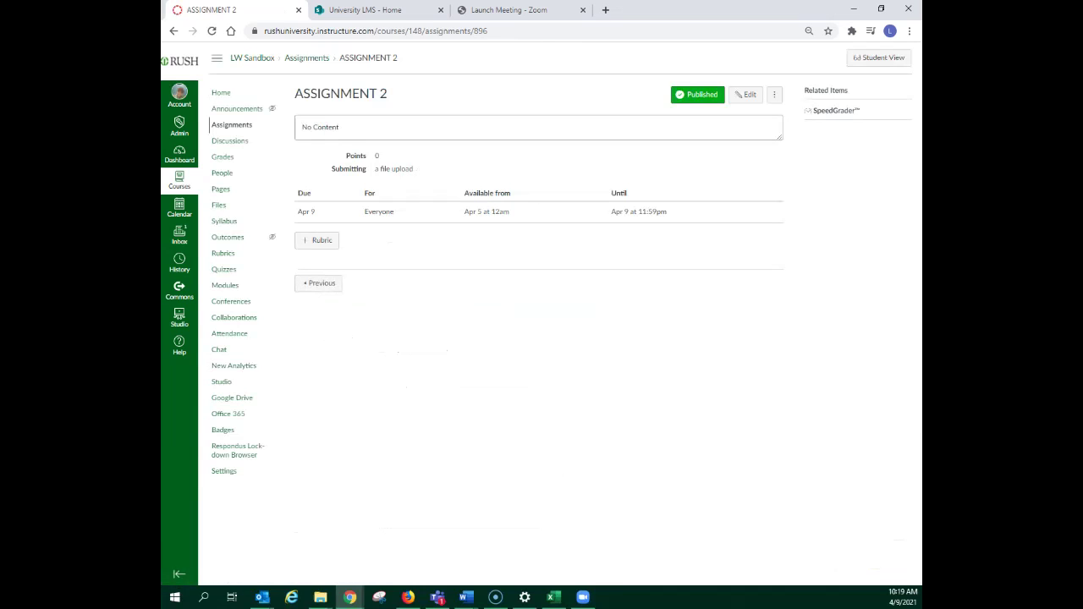
Preview the course home page in Student View to check ASSIGNMENT 2 and its due date, and leave the preview.
click(879, 57)
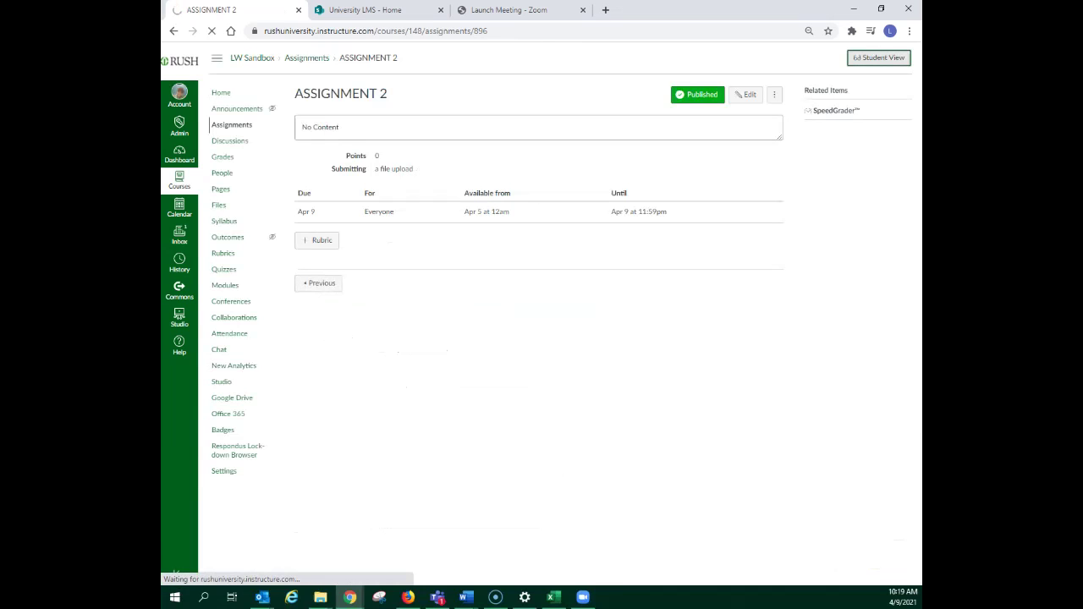
click(220, 92)
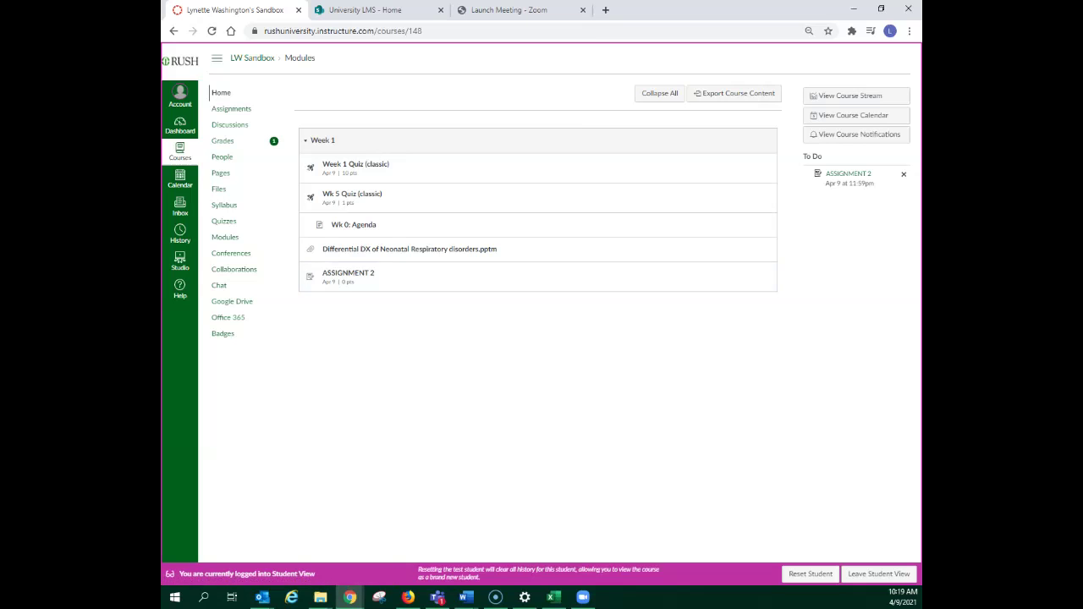
click(878, 574)
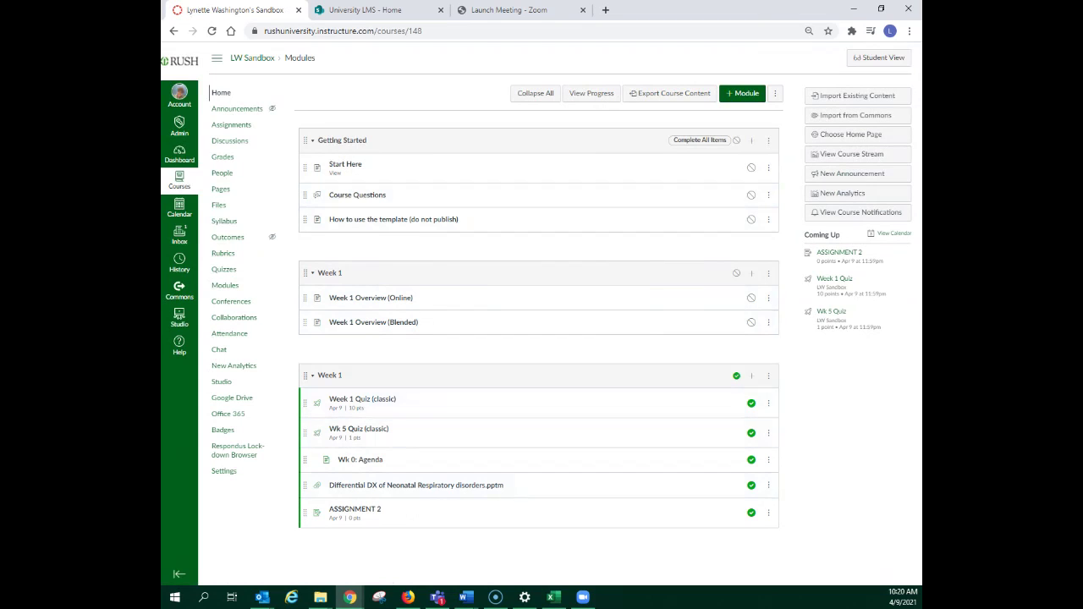
Add the existing Wk 6 Quiz to the published Week 1 module, publish it and check the course's quiz list.
click(751, 376)
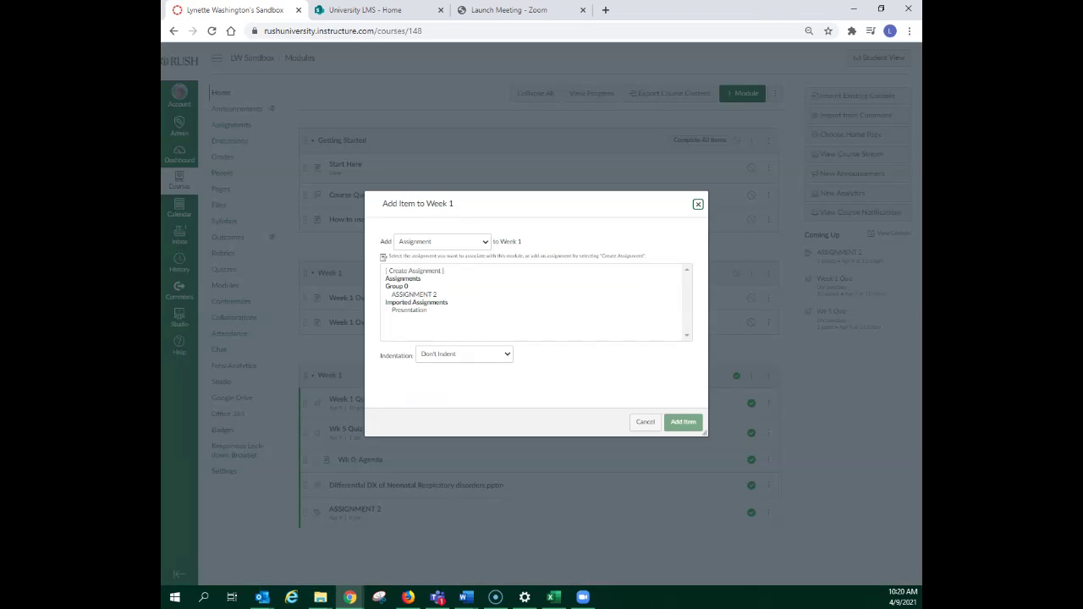
click(443, 242)
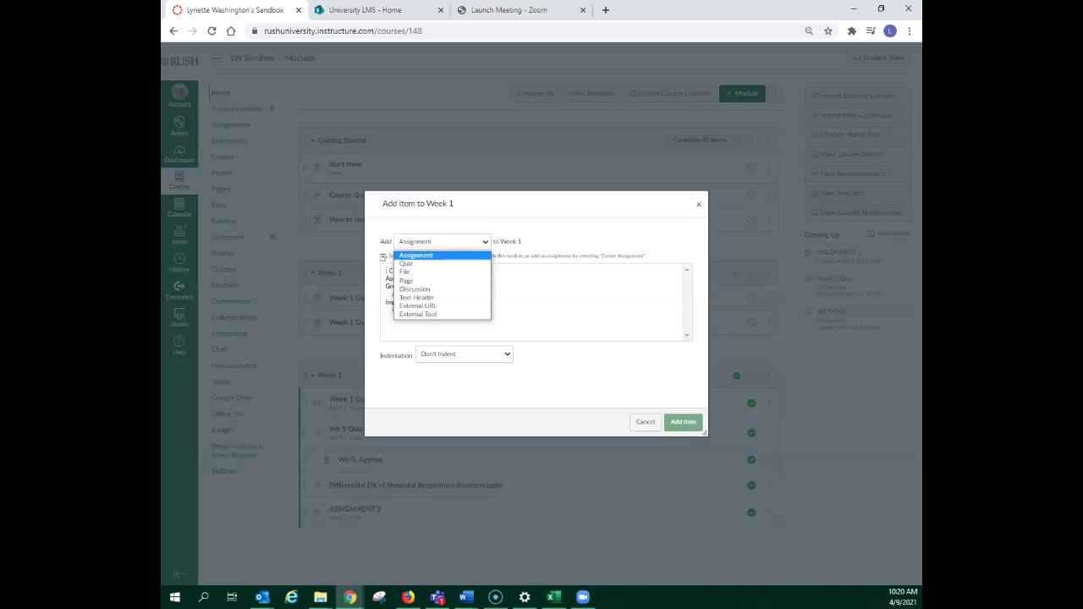
click(407, 264)
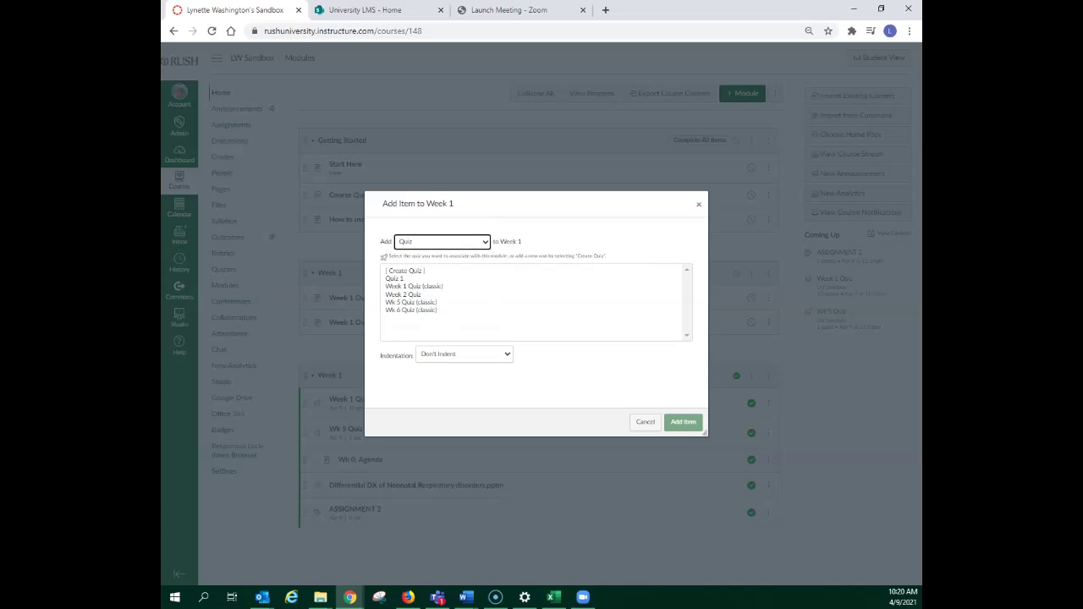
click(411, 311)
click(683, 422)
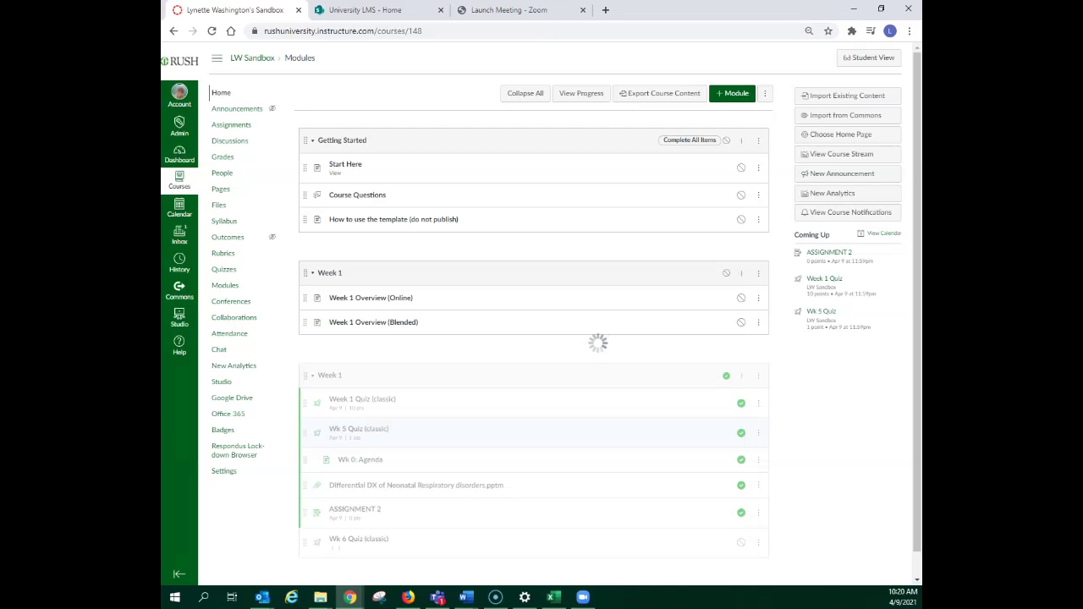
scroll(682, 426, down, 2)
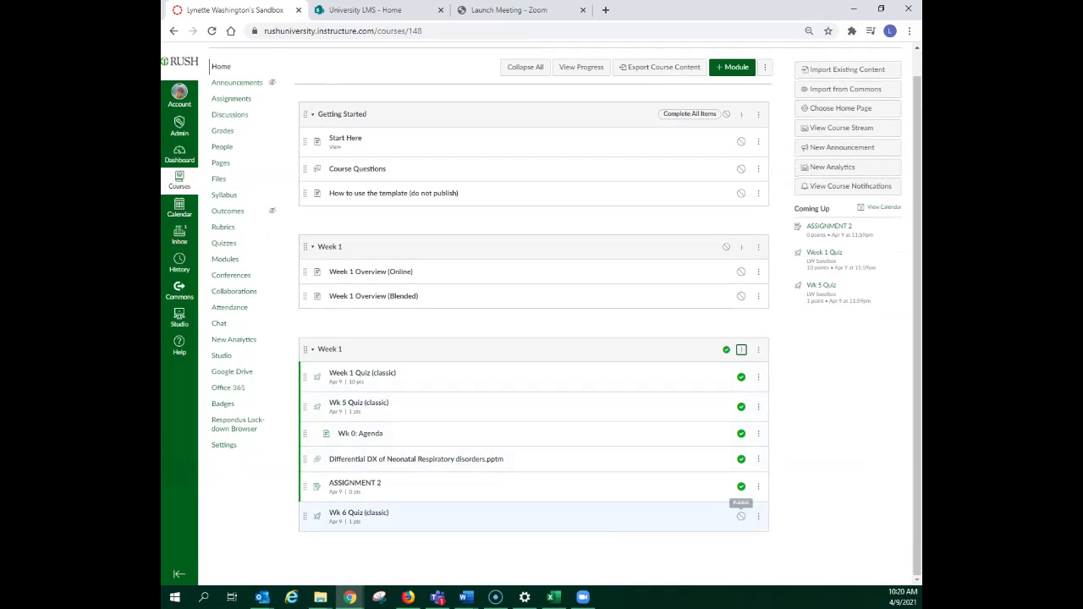
click(741, 517)
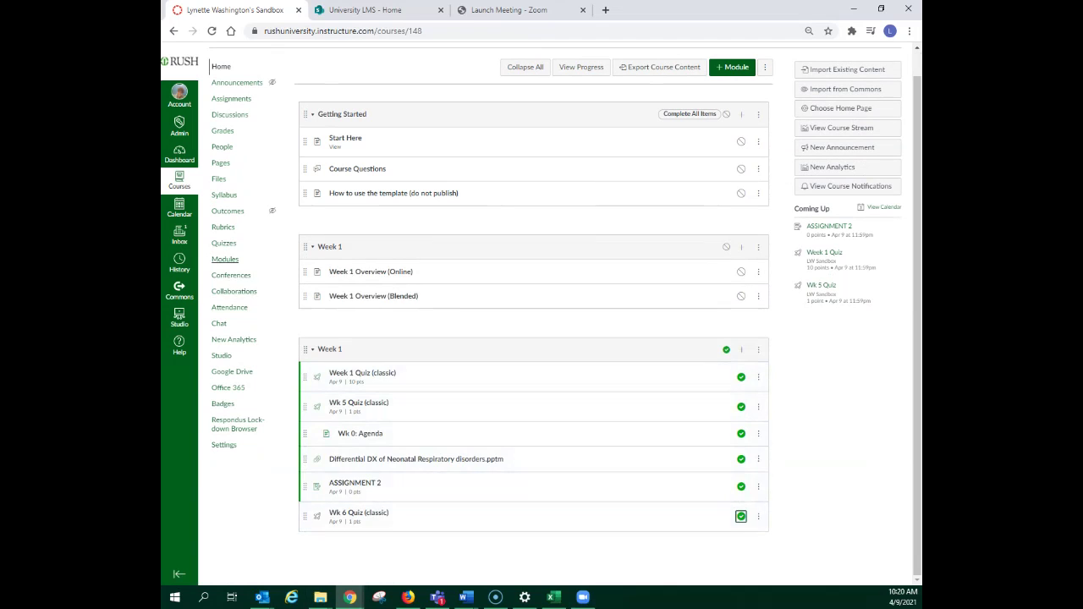
click(224, 243)
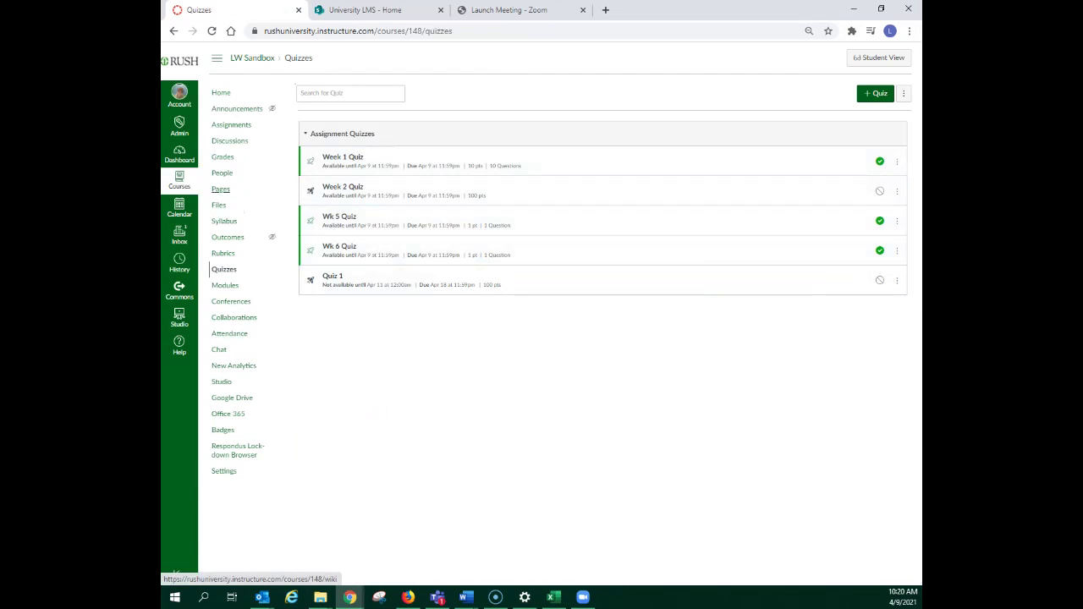
Weight the final grade based on assignment groups, giving the Assignments group 30%.
click(231, 125)
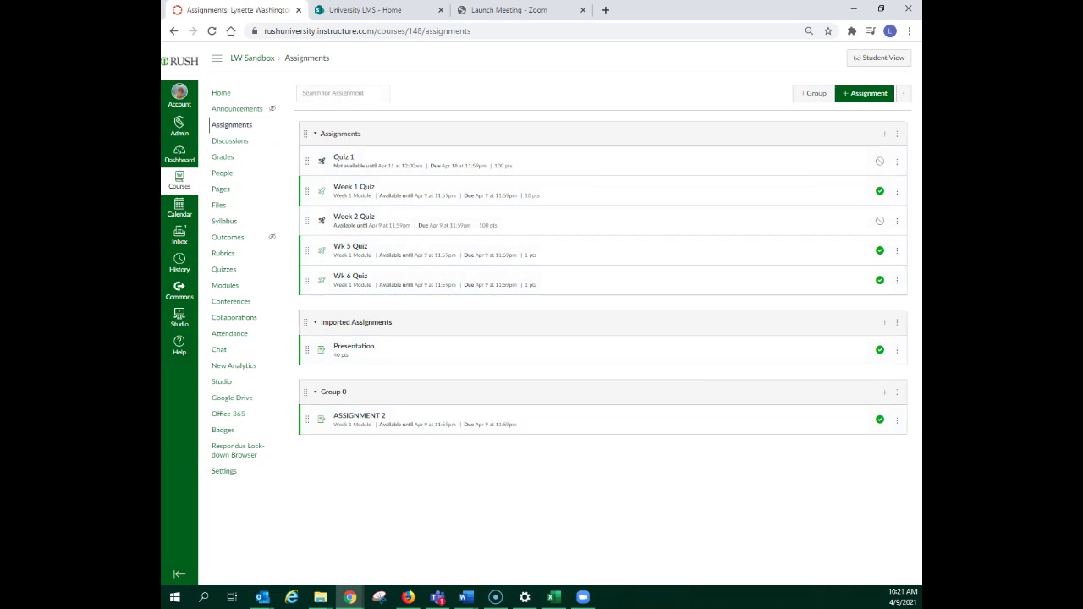
click(903, 93)
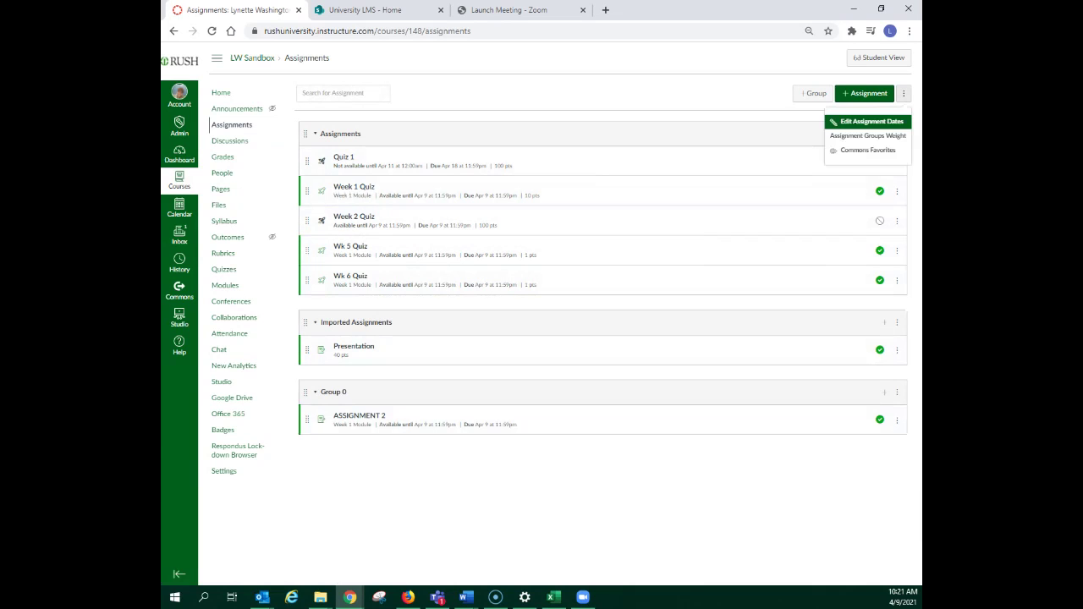
click(867, 132)
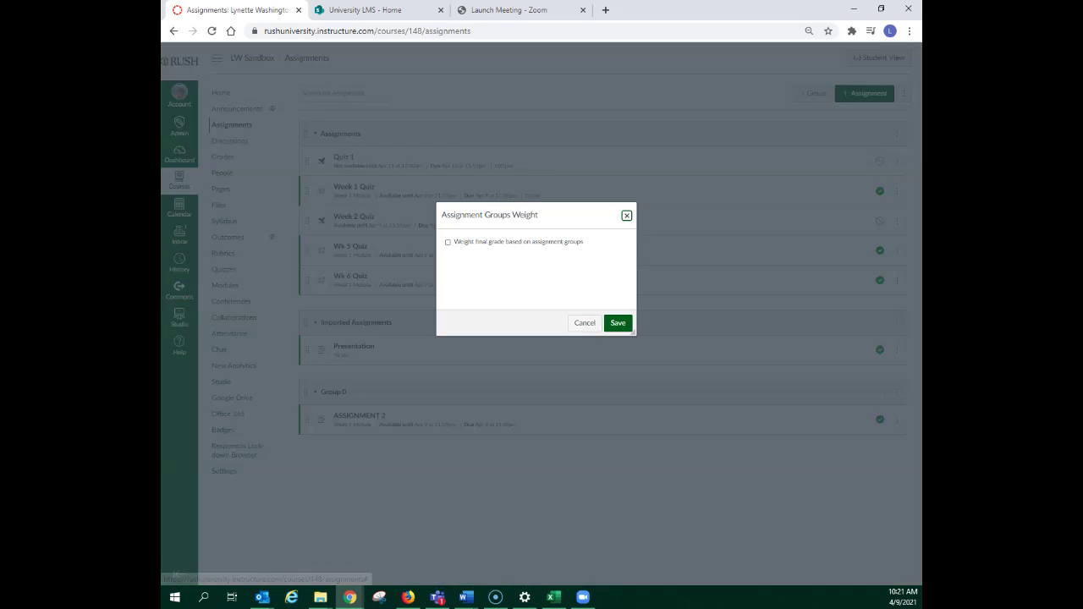
key(Tab)
key(space)
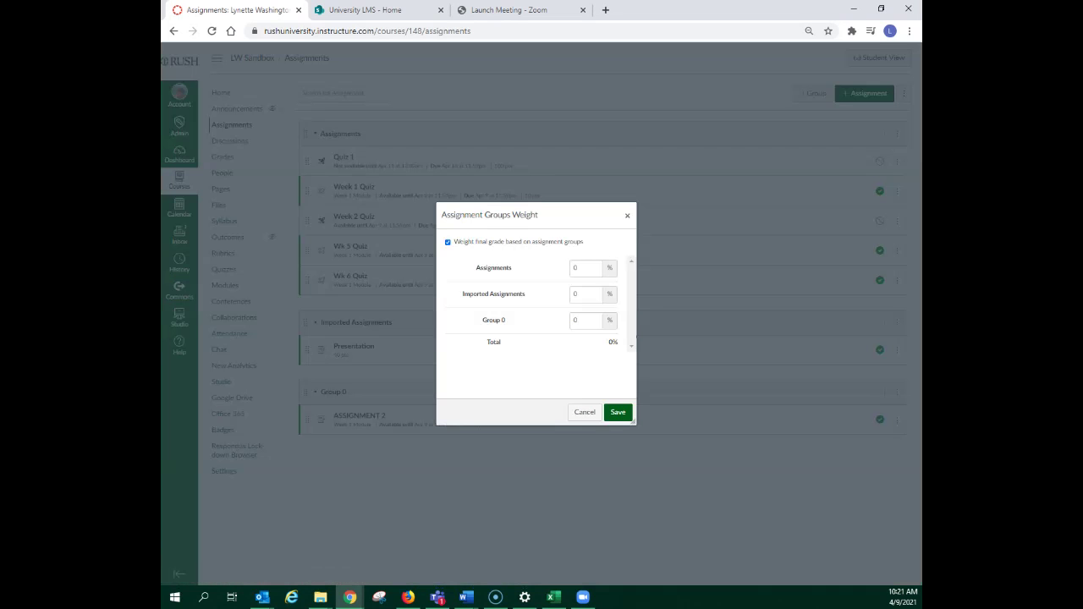
key(Tab)
text(30)
key(Return)
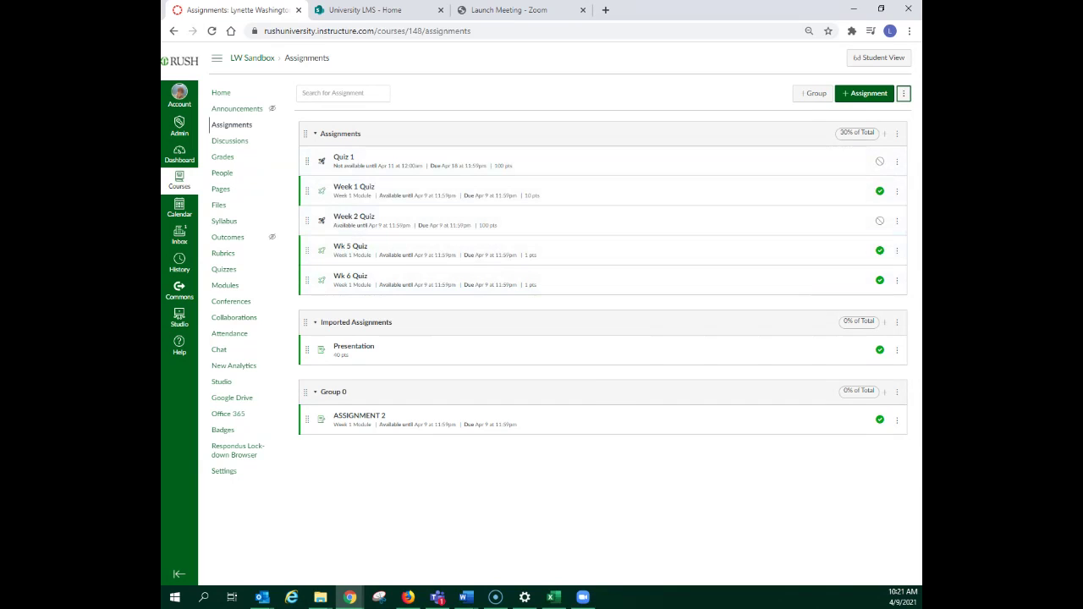
Turn off weighting the final grade based on assignment groups and save the setting.
click(896, 133)
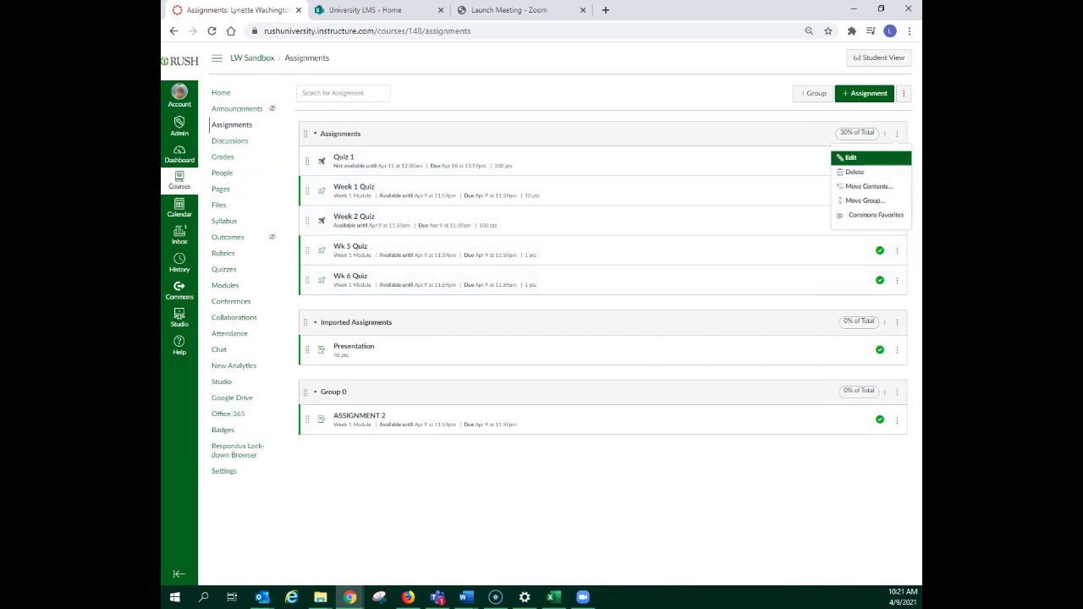
click(903, 93)
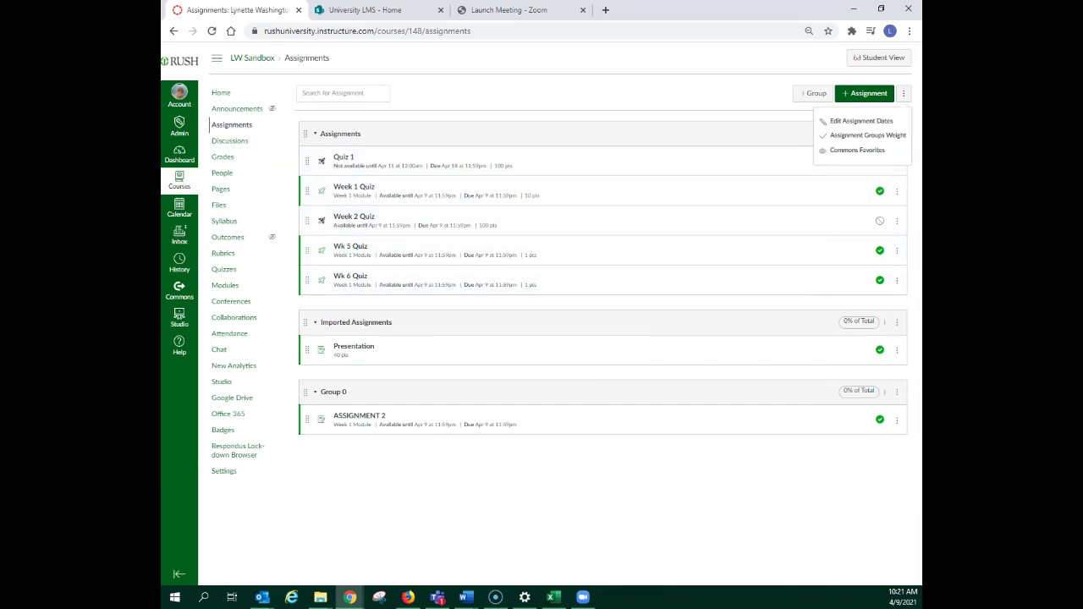
click(867, 135)
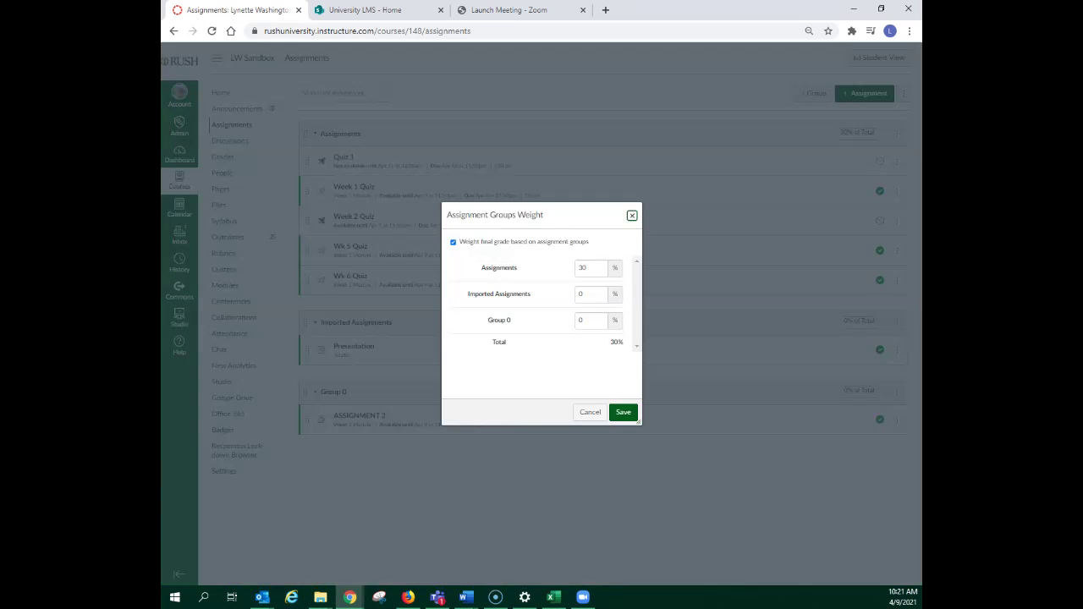
click(453, 242)
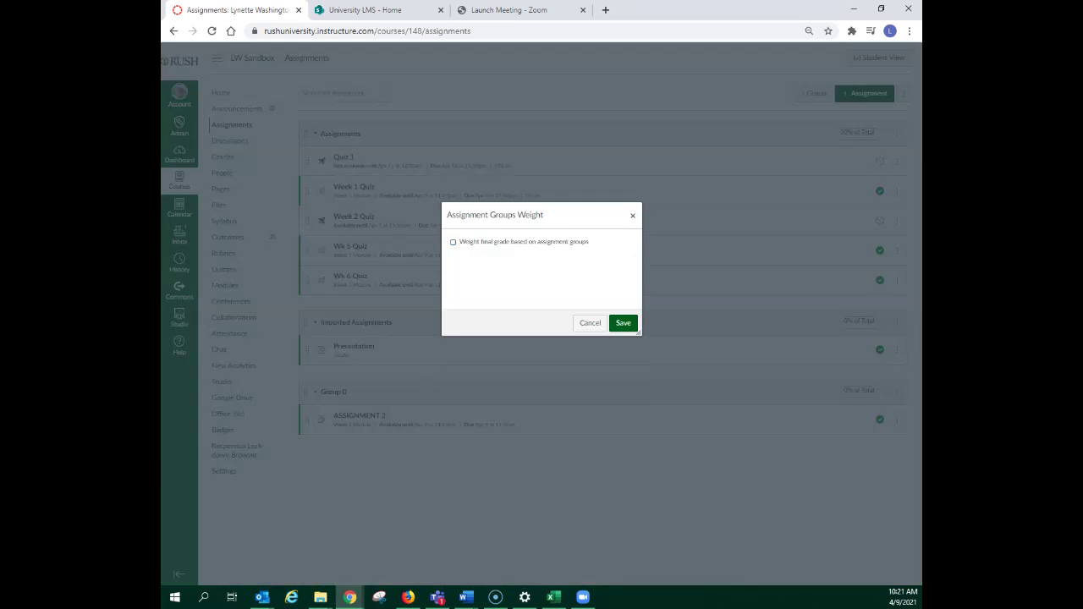
click(623, 322)
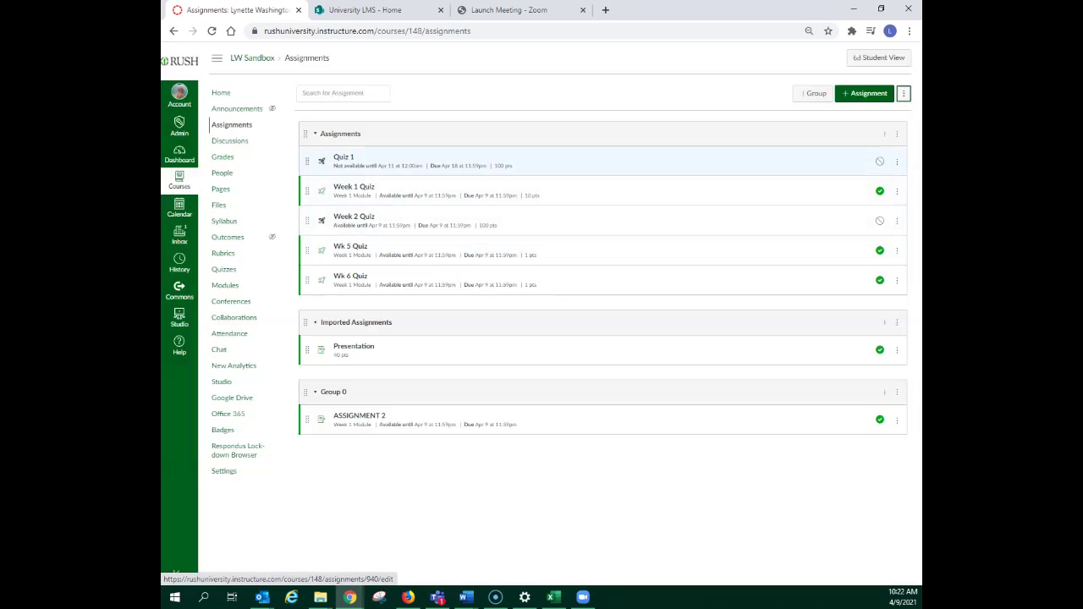
Remove the Wk 6 Quiz from the published Week 1 module and check the course's quiz list.
click(221, 189)
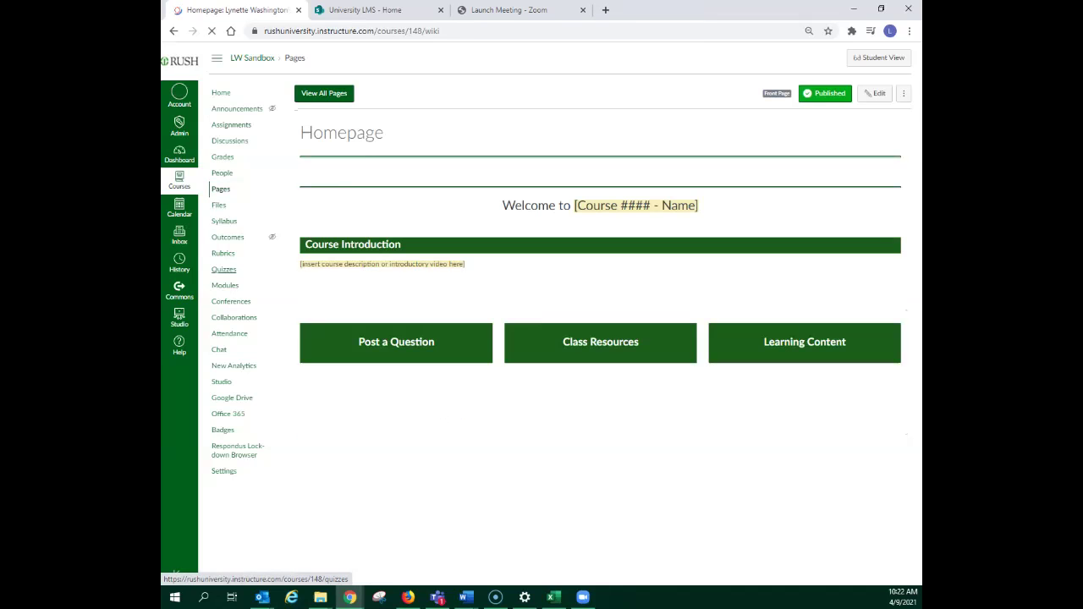
click(223, 269)
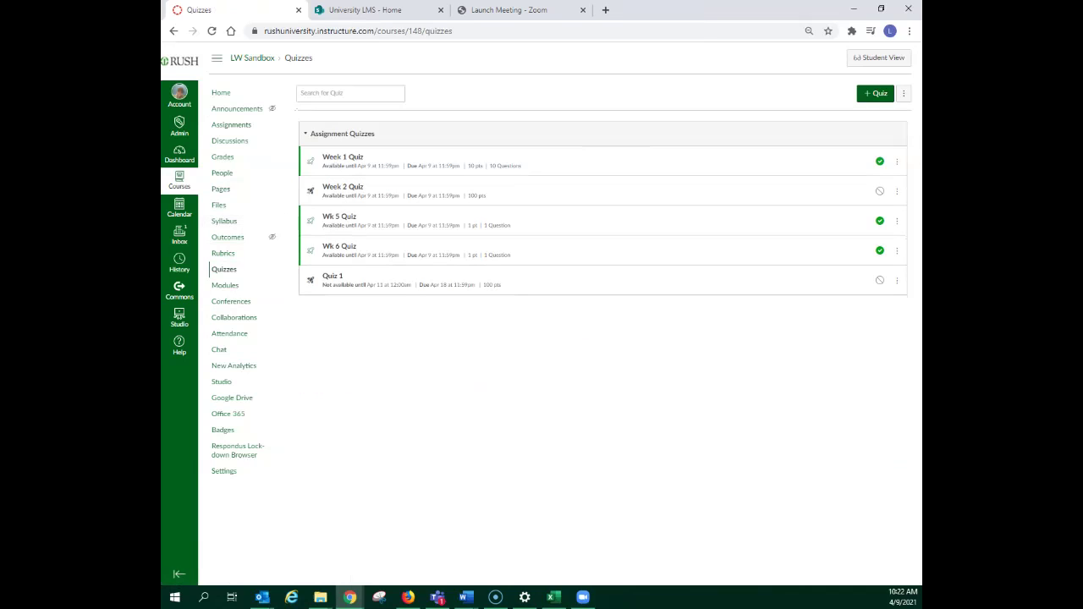
click(225, 285)
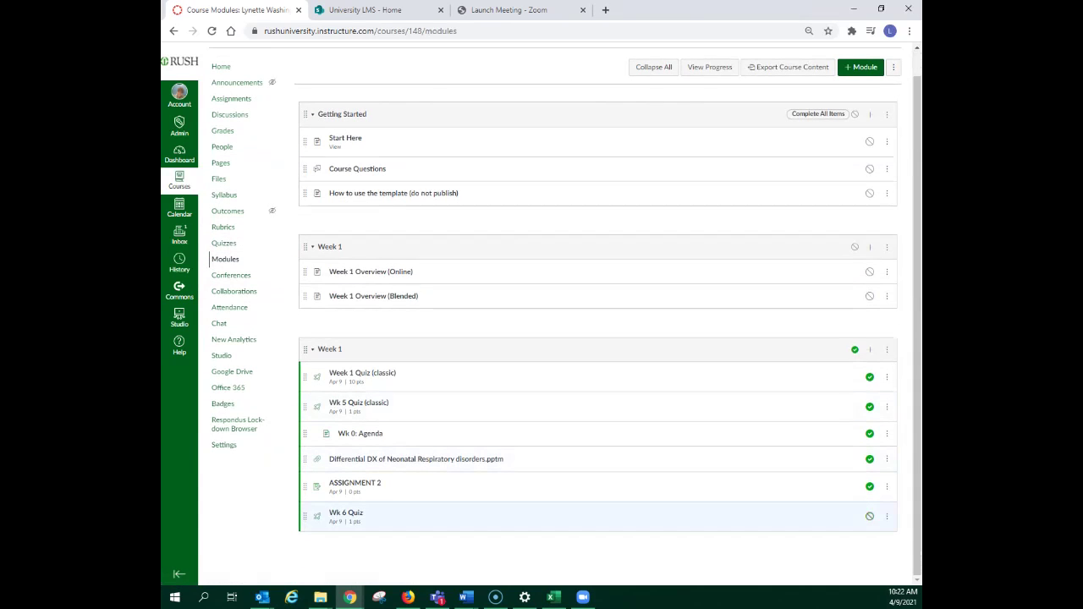
click(887, 516)
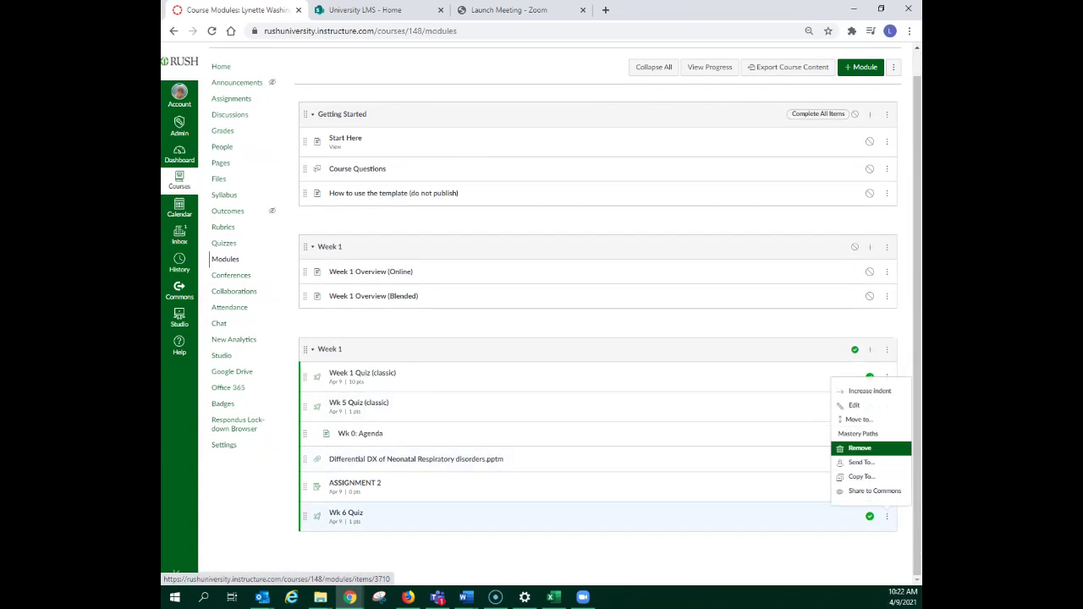
click(860, 447)
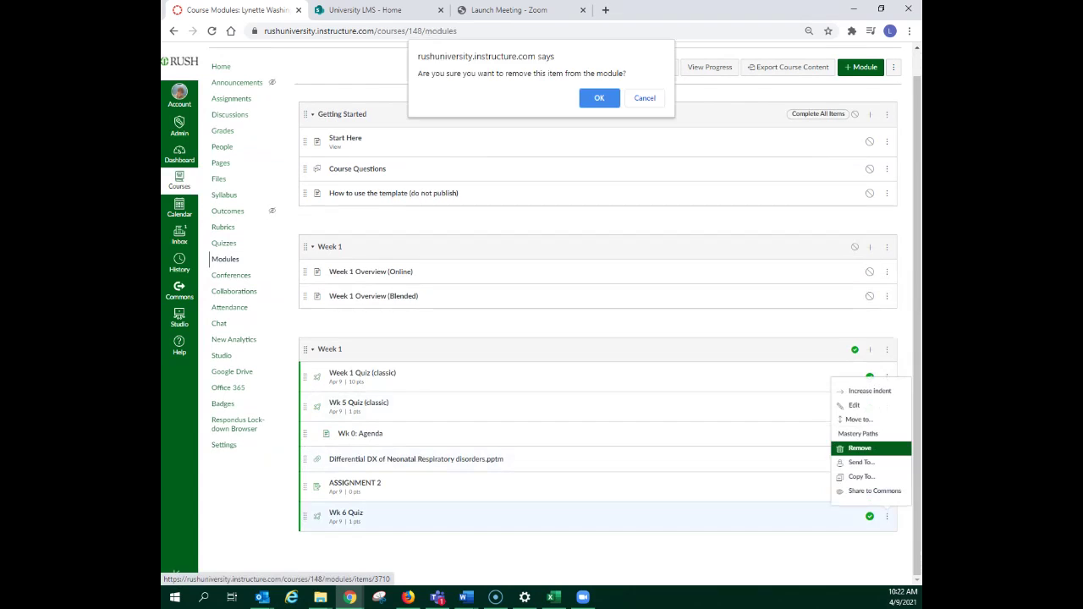
click(600, 96)
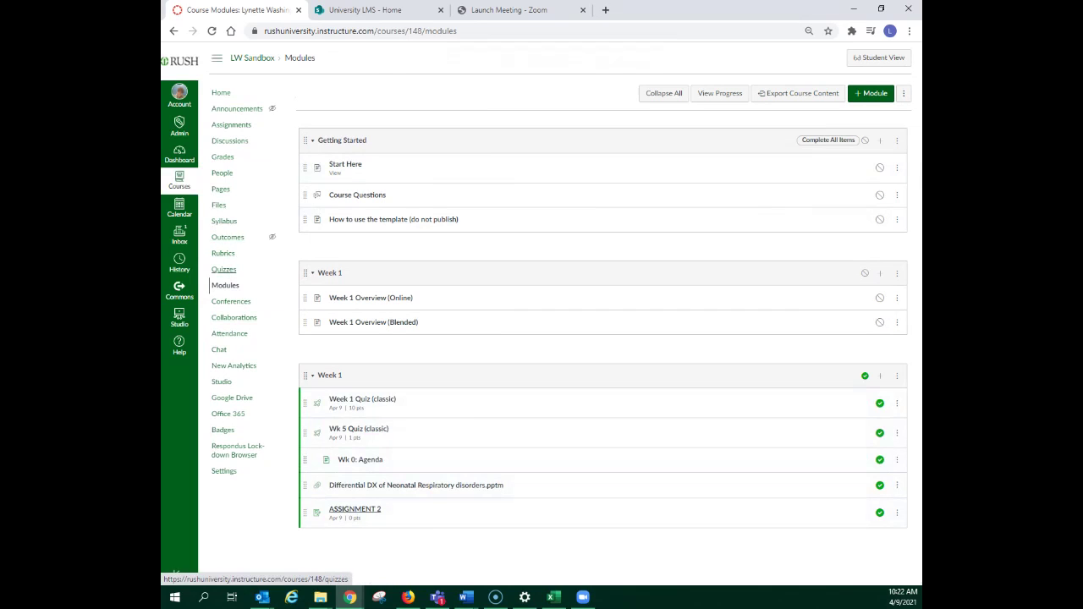
click(223, 269)
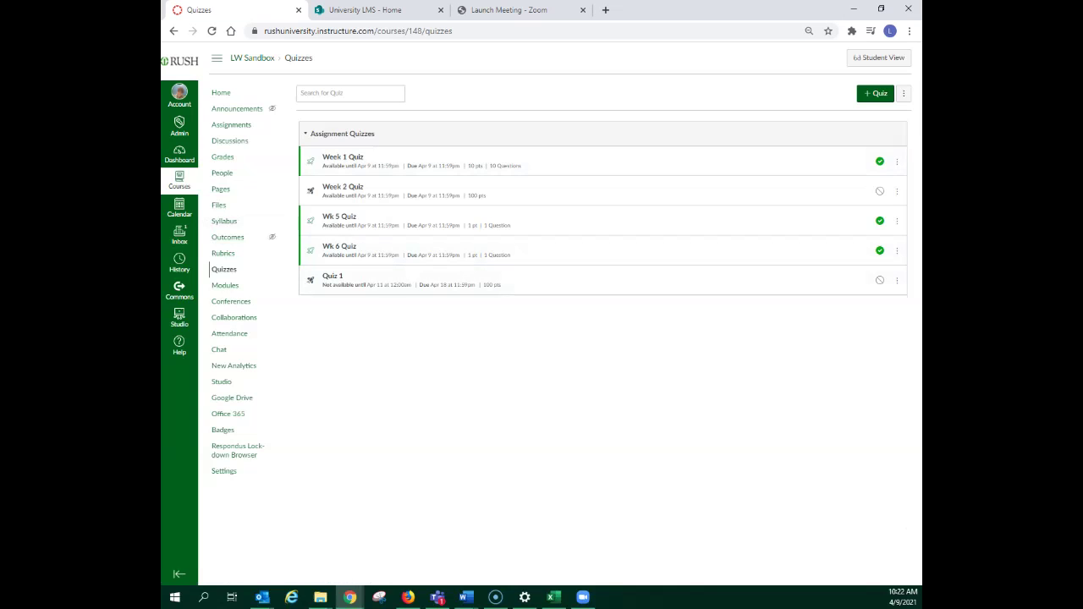
Examine the New Quizzes Feature Comparison of Classic Quizzes and New Quizzes, from workflows to reports, and return to the quiz list.
click(875, 93)
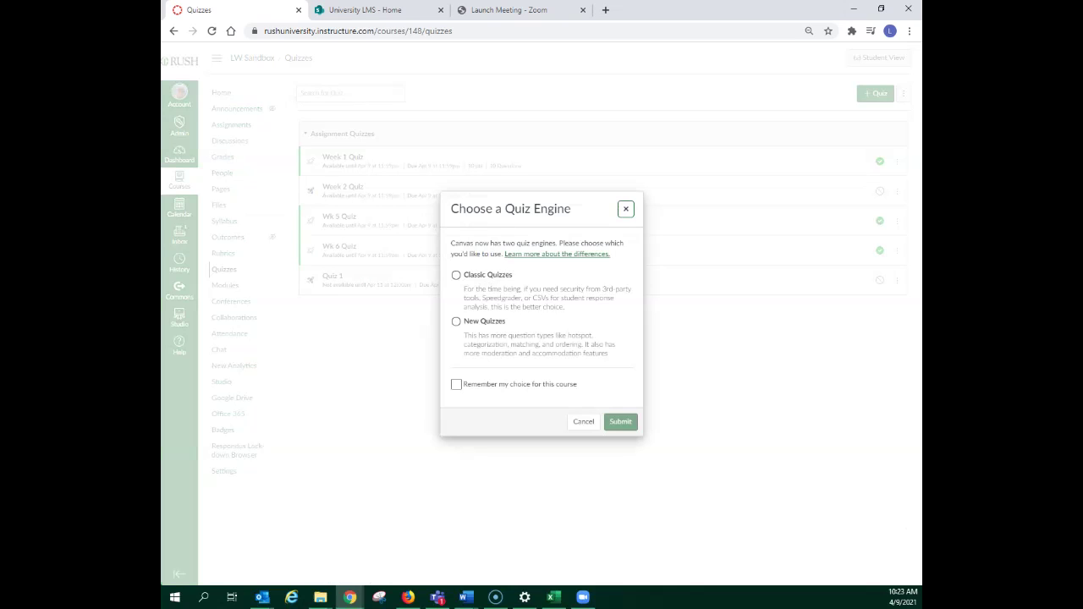
click(557, 254)
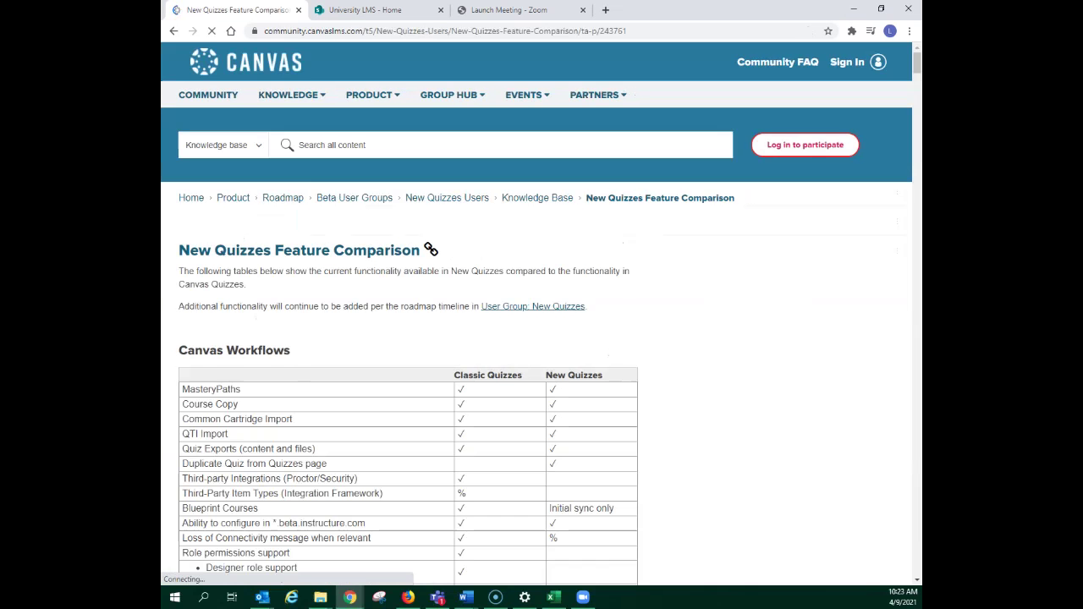
scroll(541, 313, down, 2)
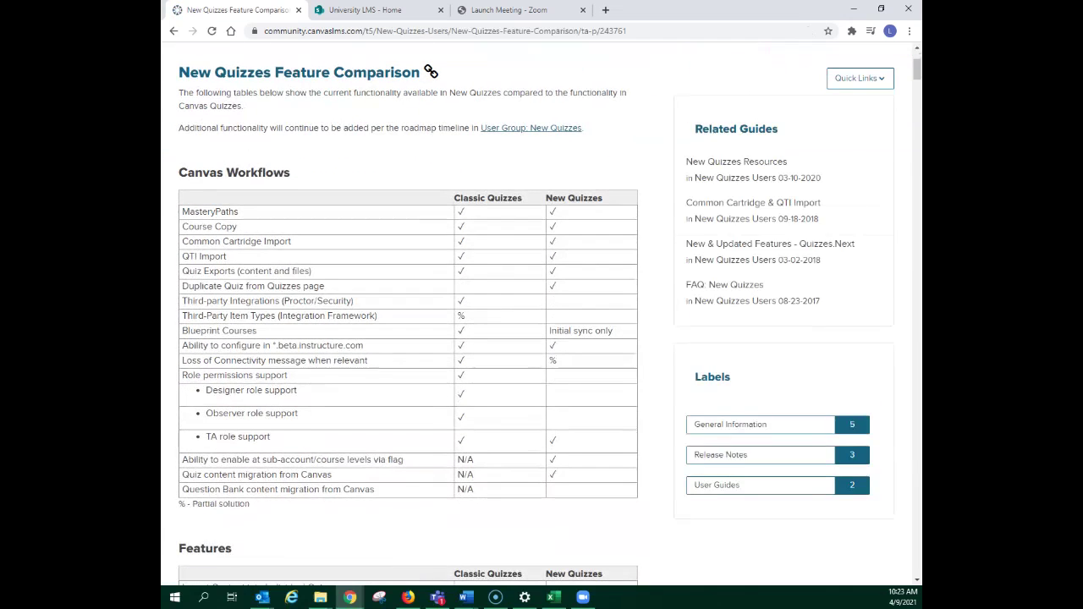
scroll(541, 313, down, 1)
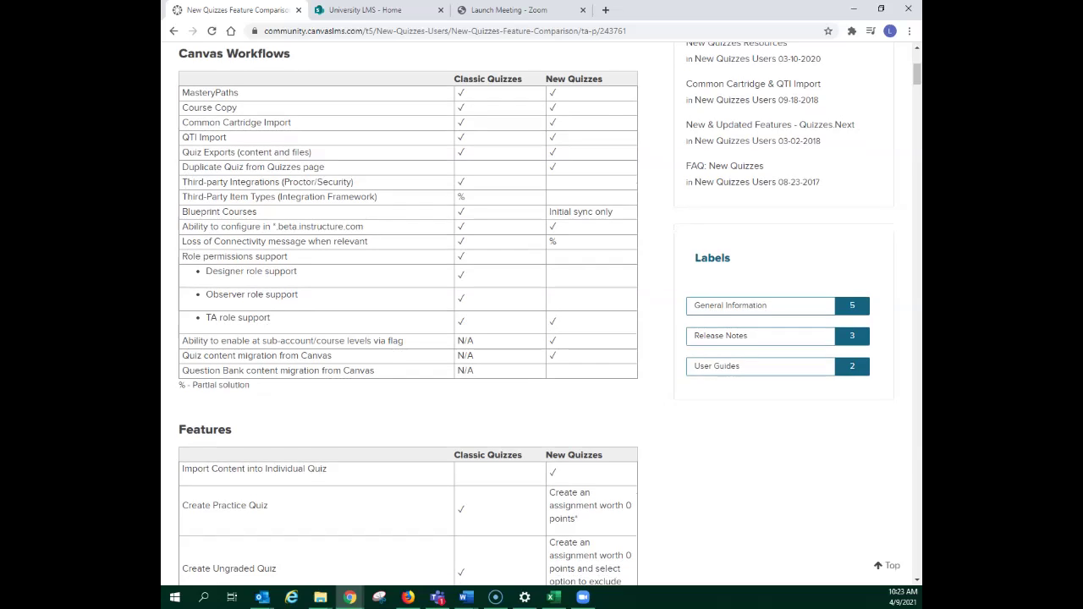
scroll(541, 313, down, 2)
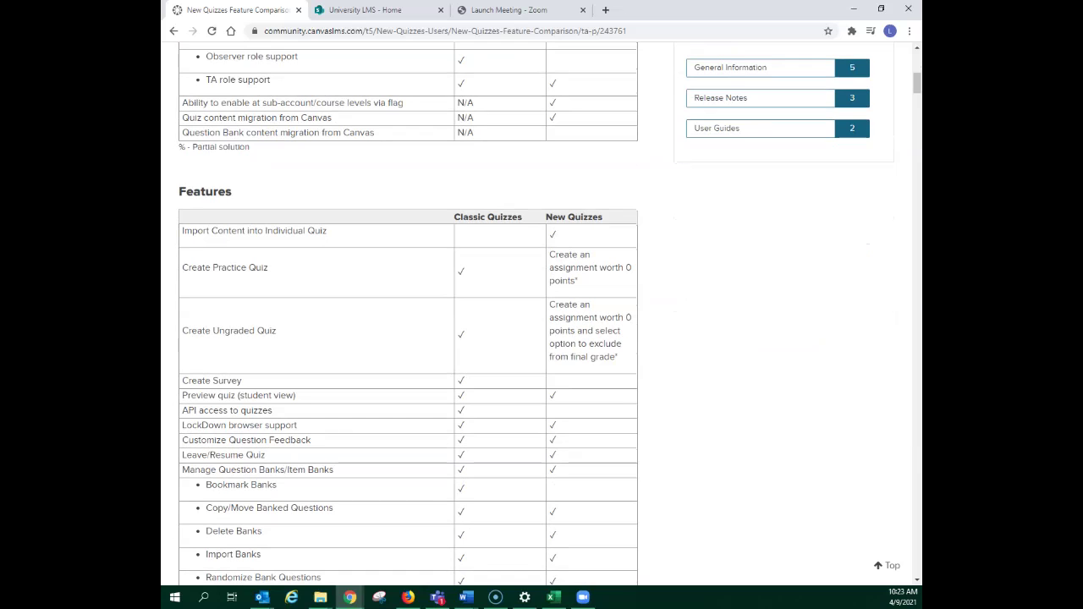
scroll(541, 313, down, 2)
scroll(541, 313, down, 4)
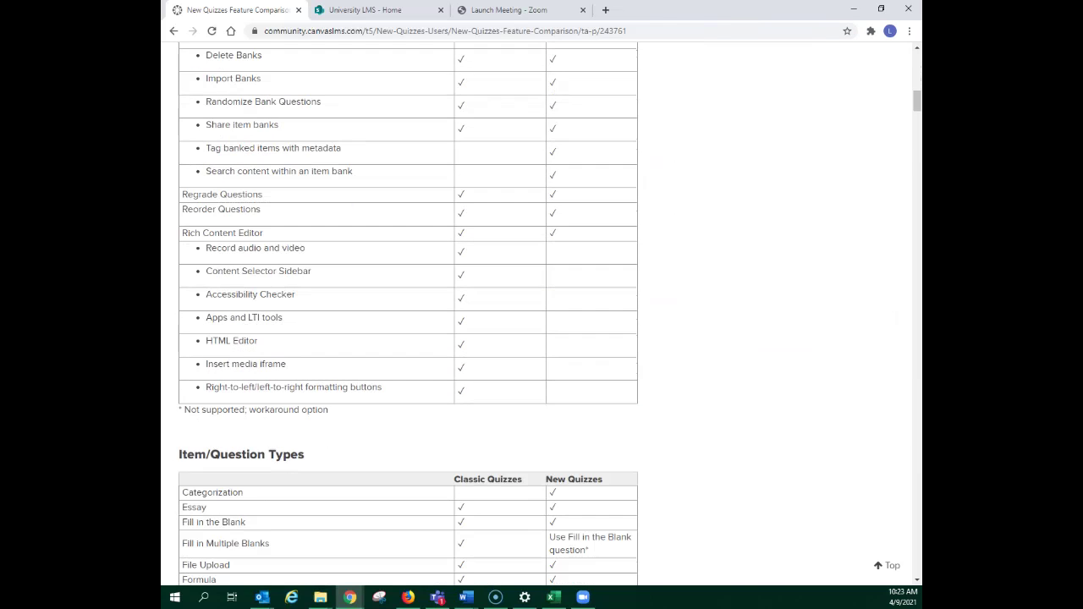
scroll(542, 313, down, 2)
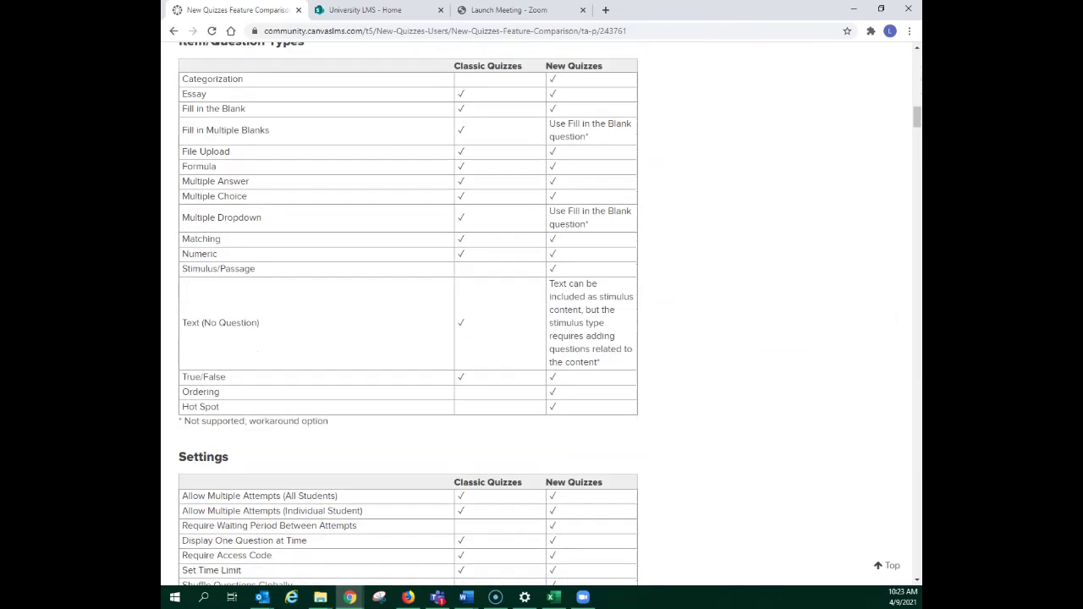
scroll(541, 313, up, 1)
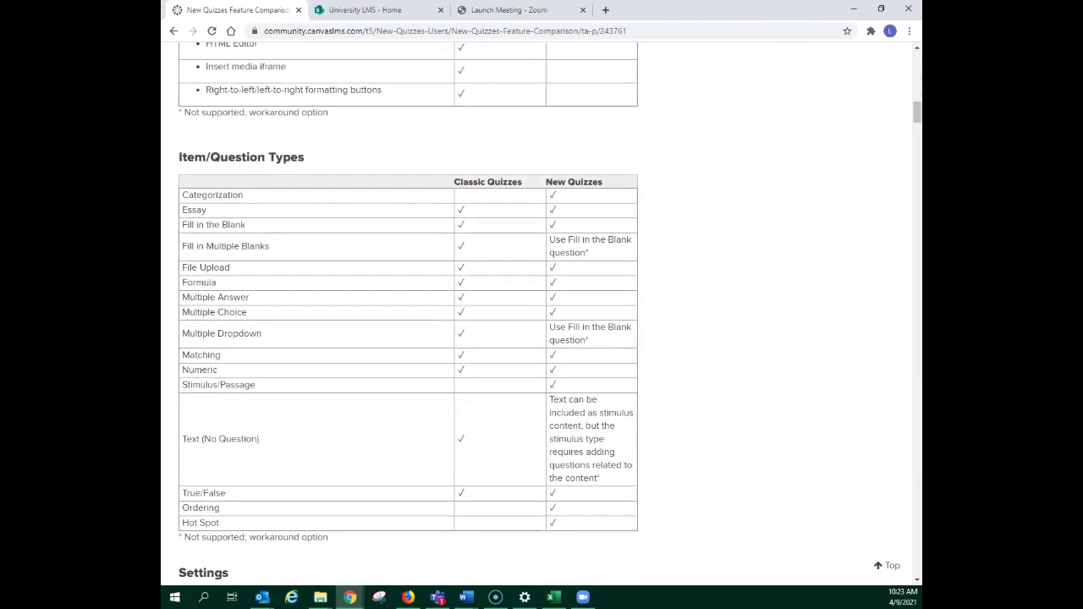
scroll(541, 313, down, 4)
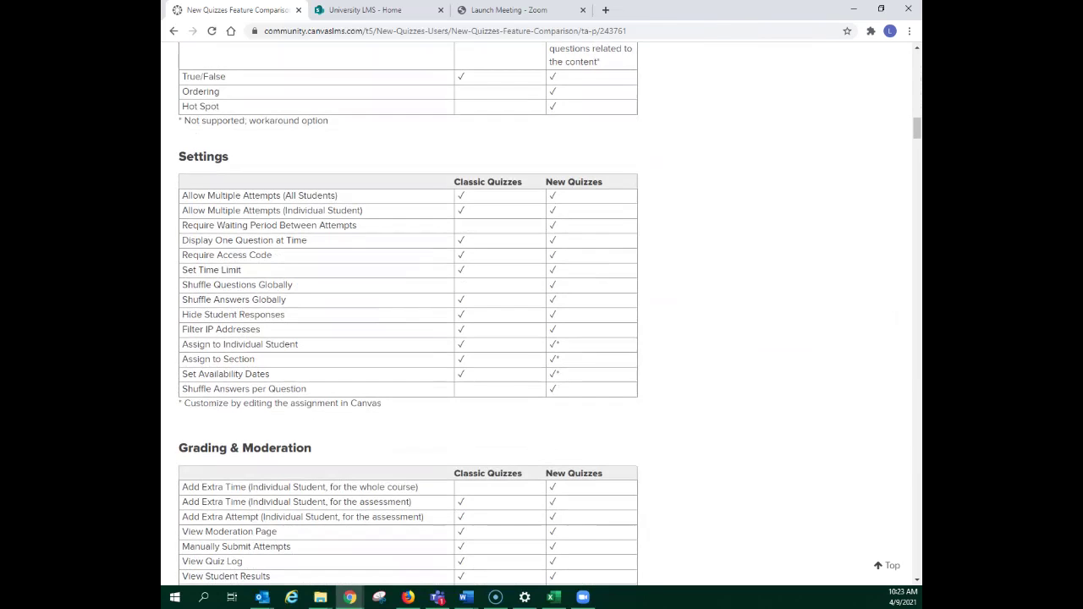
key(Page_Down)
scroll(407, 314, up, 5)
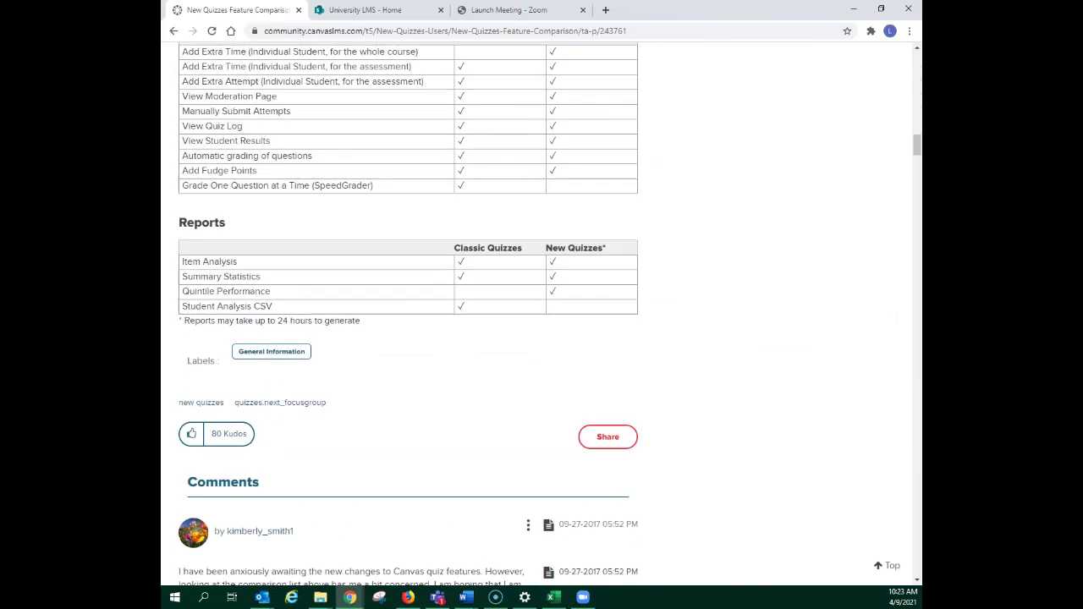
scroll(408, 313, up, 10)
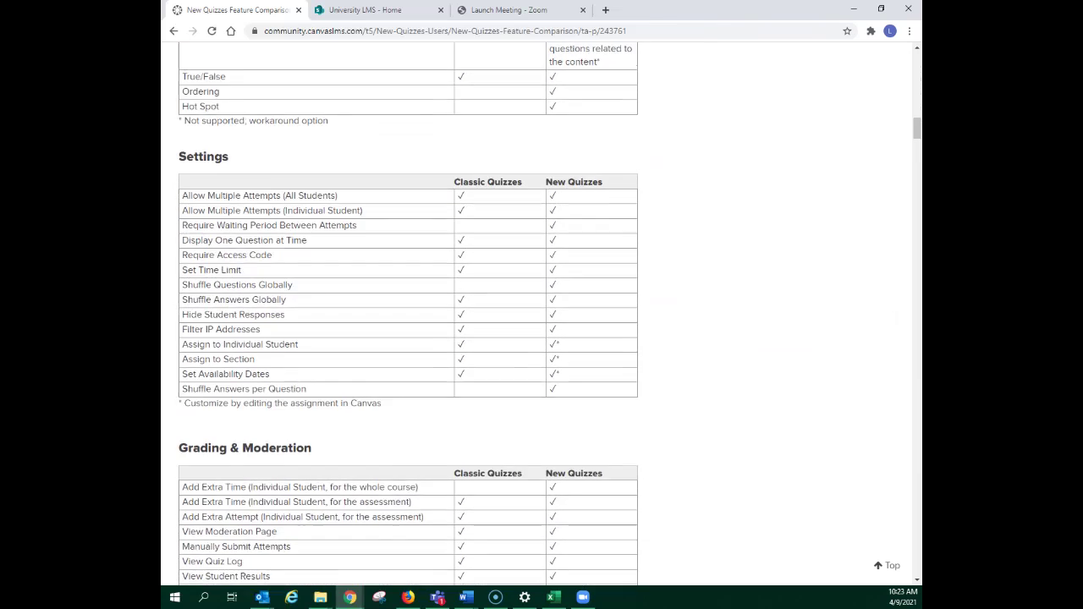
scroll(408, 314, up, 10)
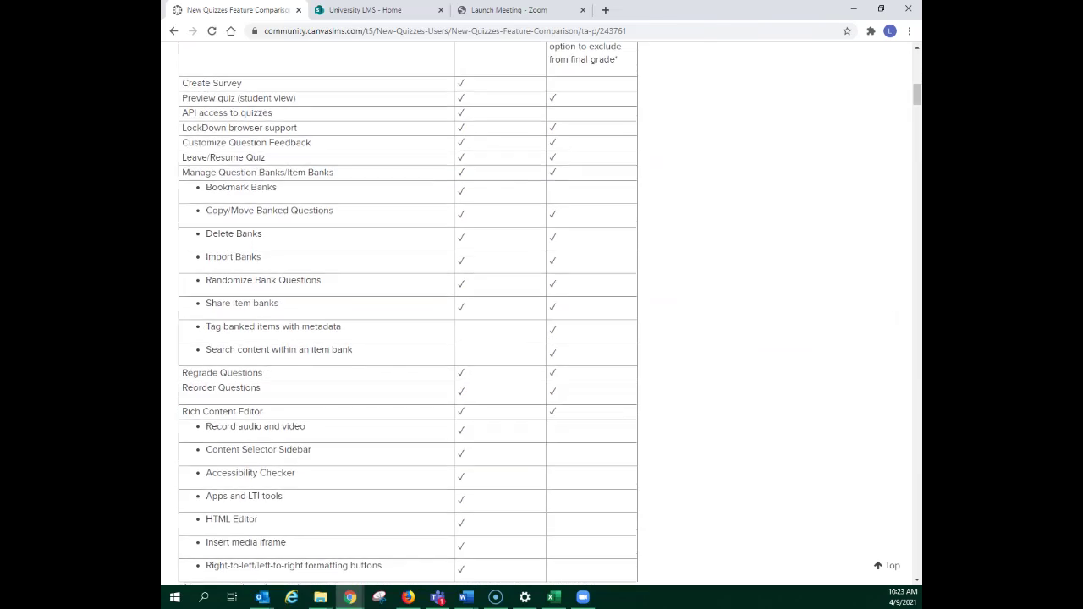
key(alt+Left)
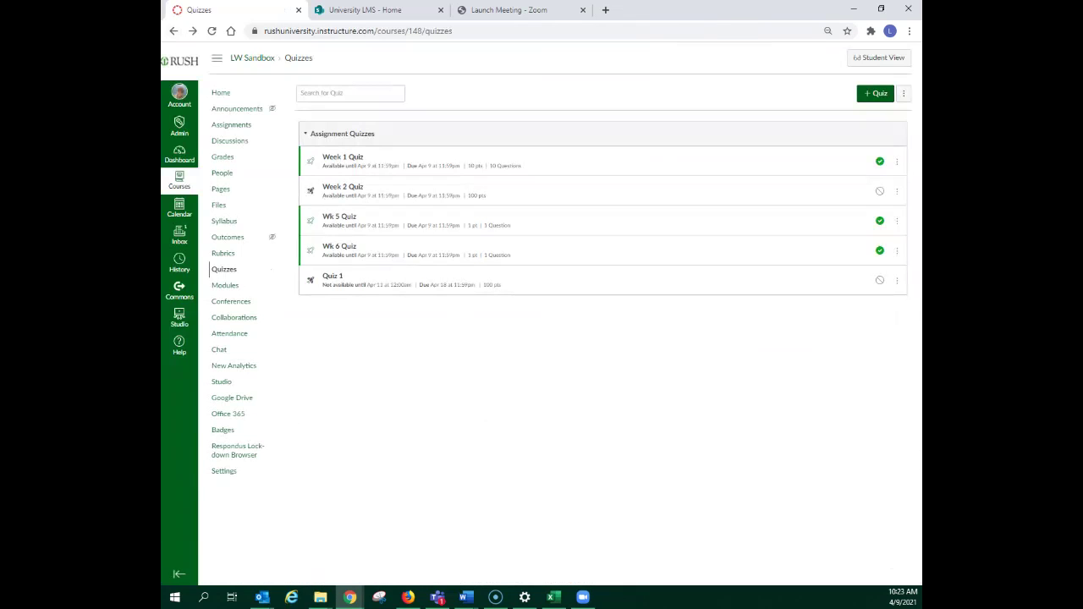
Create a quiz with the New Quizzes engine, naming it dDD and making it worth 1 point.
click(876, 94)
click(456, 321)
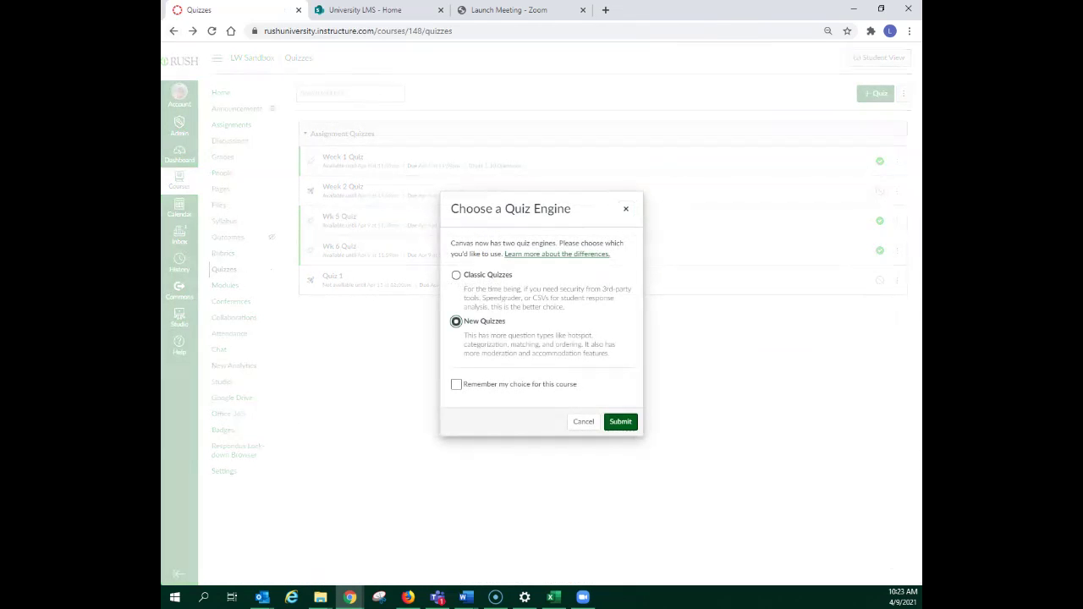
key(Return)
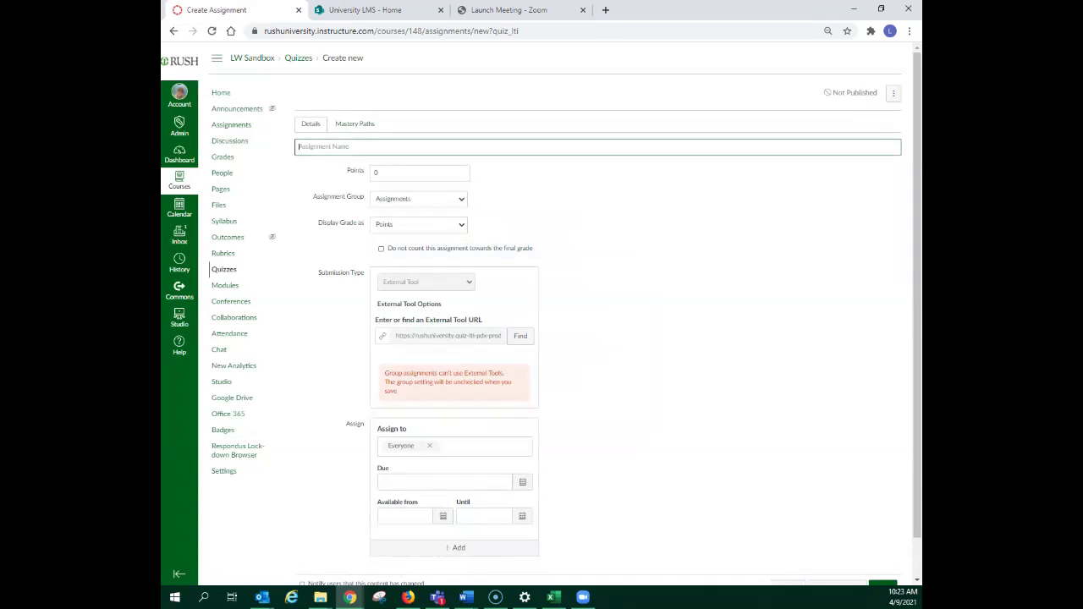
click(457, 146)
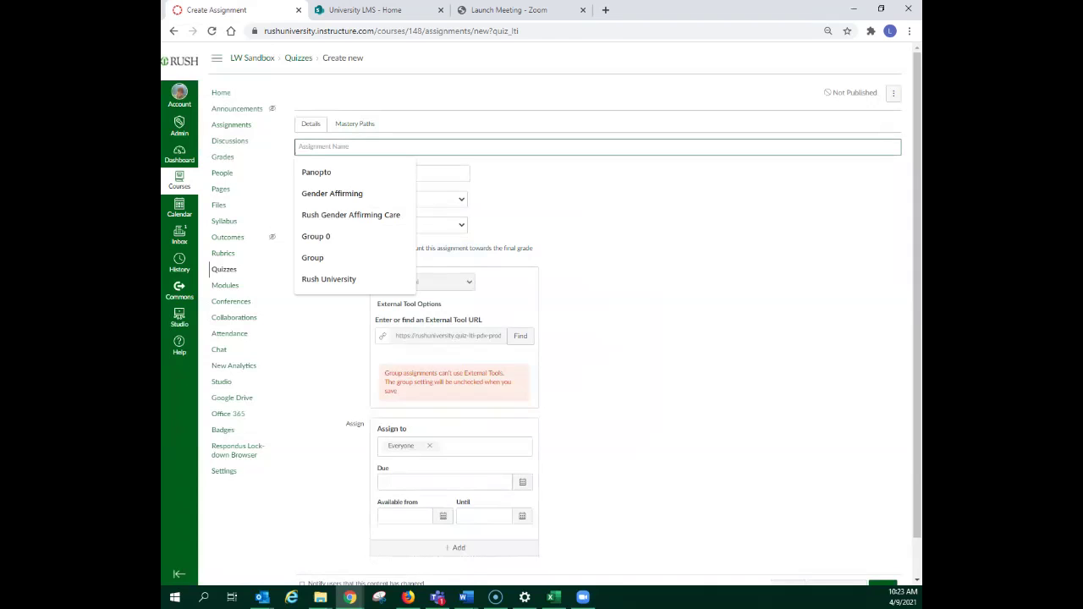
text(dD)
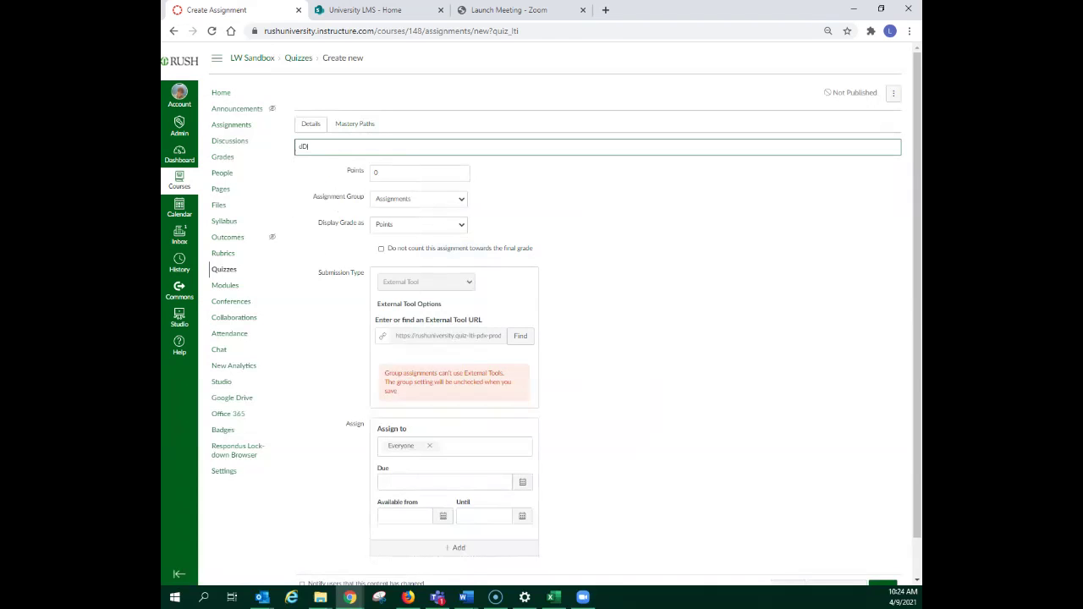
text(D)
key(Tab)
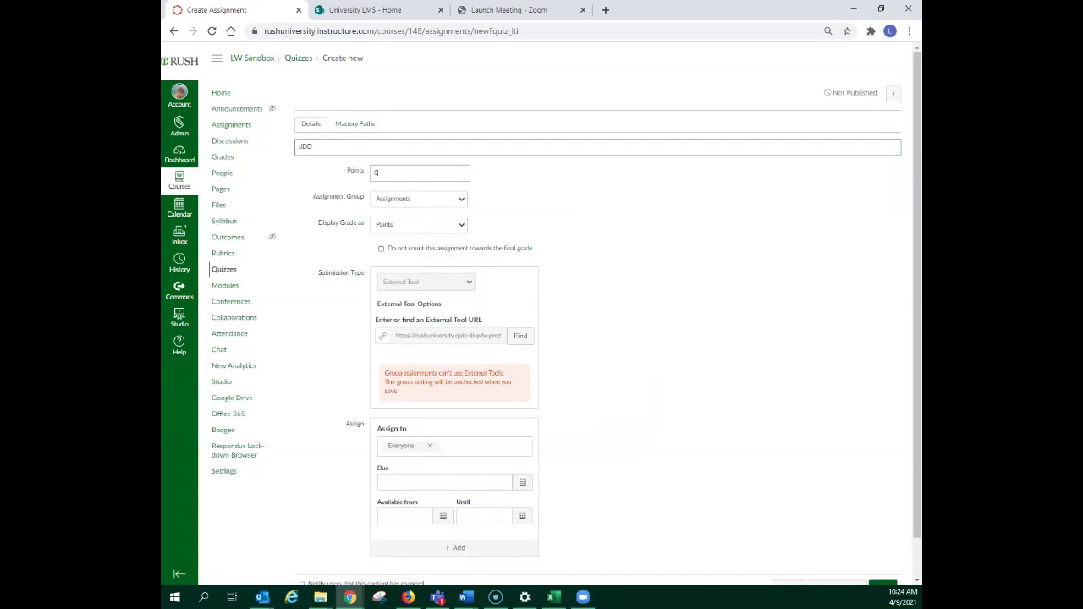
text(1)
Set the quiz due Apr 9 11:59pm and available from Apr 5 12am, choose an end date, and save it to open its build page.
scroll(566, 314, down, 1)
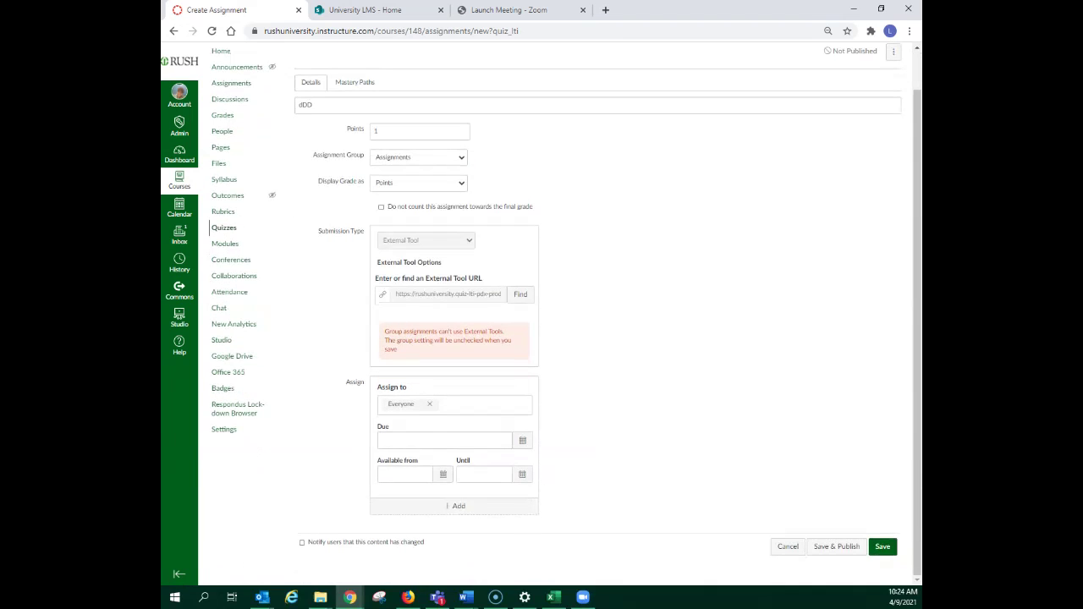
click(444, 440)
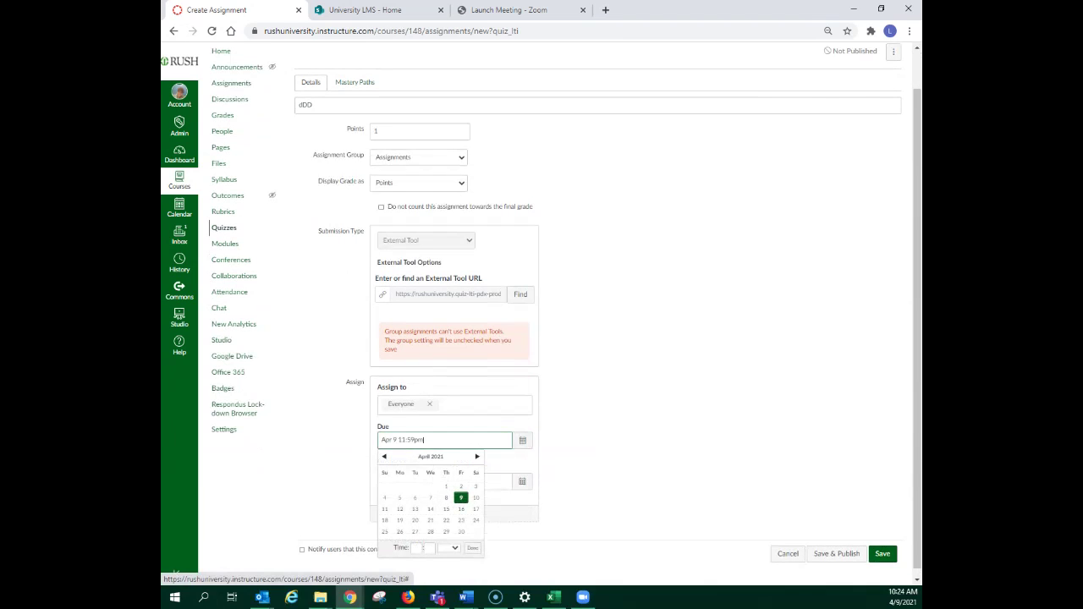
click(442, 482)
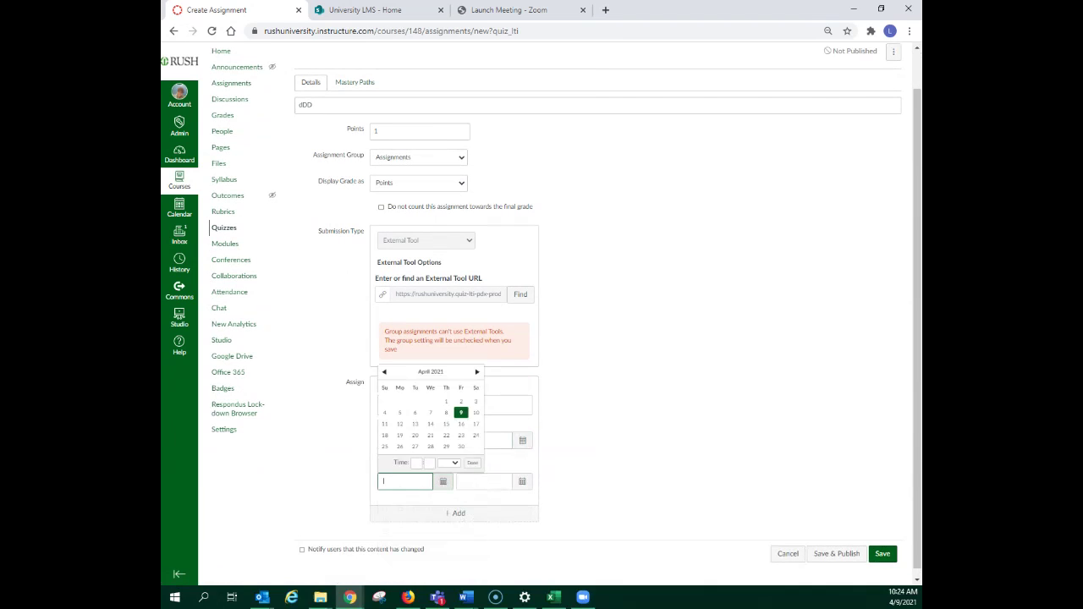
click(400, 412)
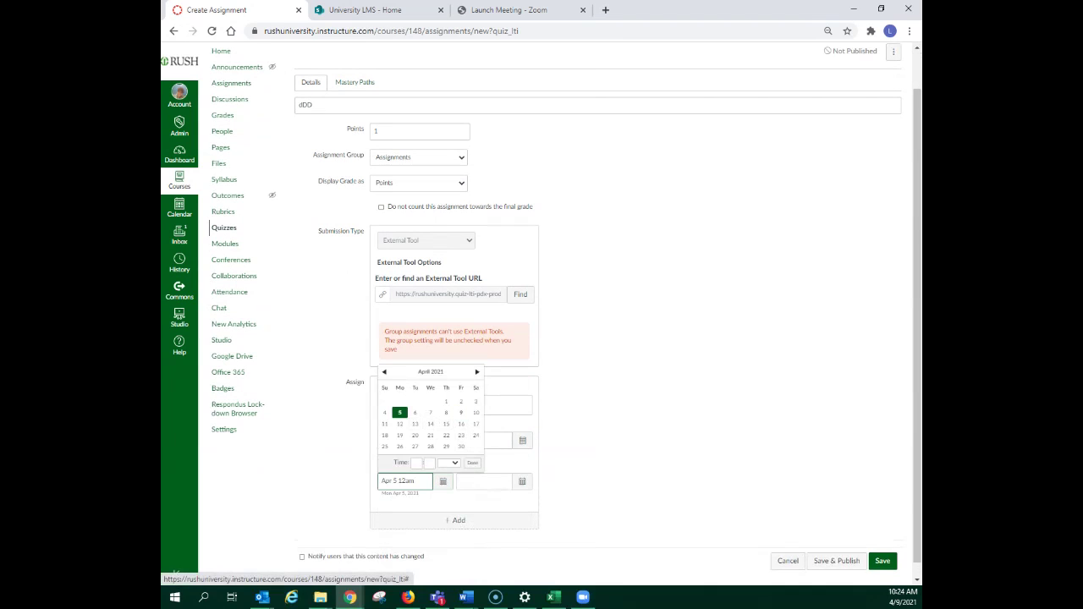
click(522, 482)
click(539, 412)
key(Return)
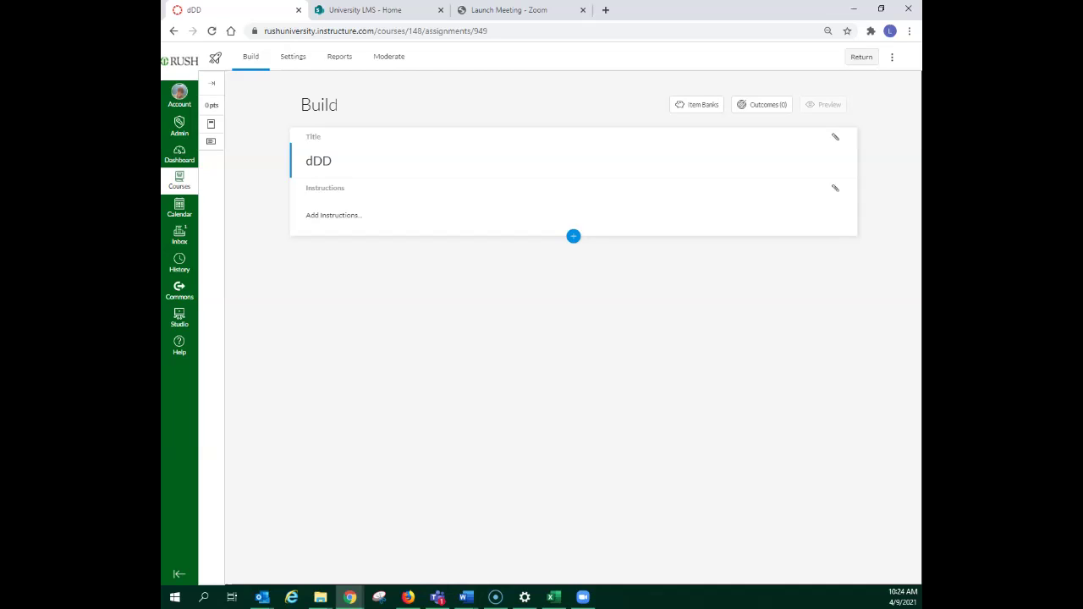
Replace the quiz title on the build page with Exam 9.
click(320, 161)
double_click(319, 161)
text(Exam)
key(BackSpace)
key(BackSpace)
key(BackSpace)
key(BackSpace)
text(Exam 9)
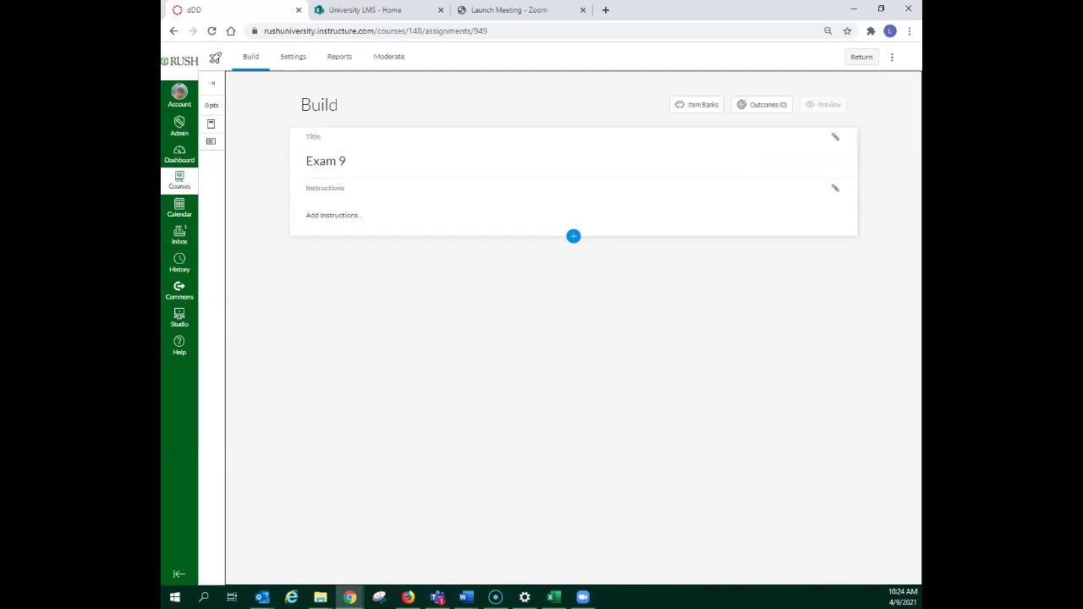
Look at the quiz's instructions editor and the question types that can be inserted.
click(335, 215)
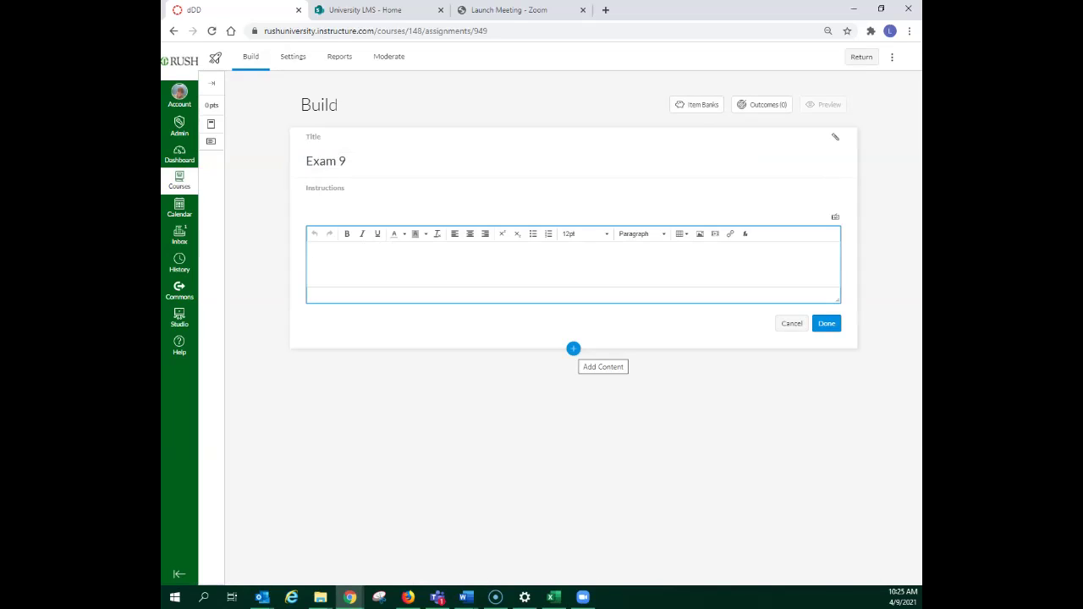
click(574, 348)
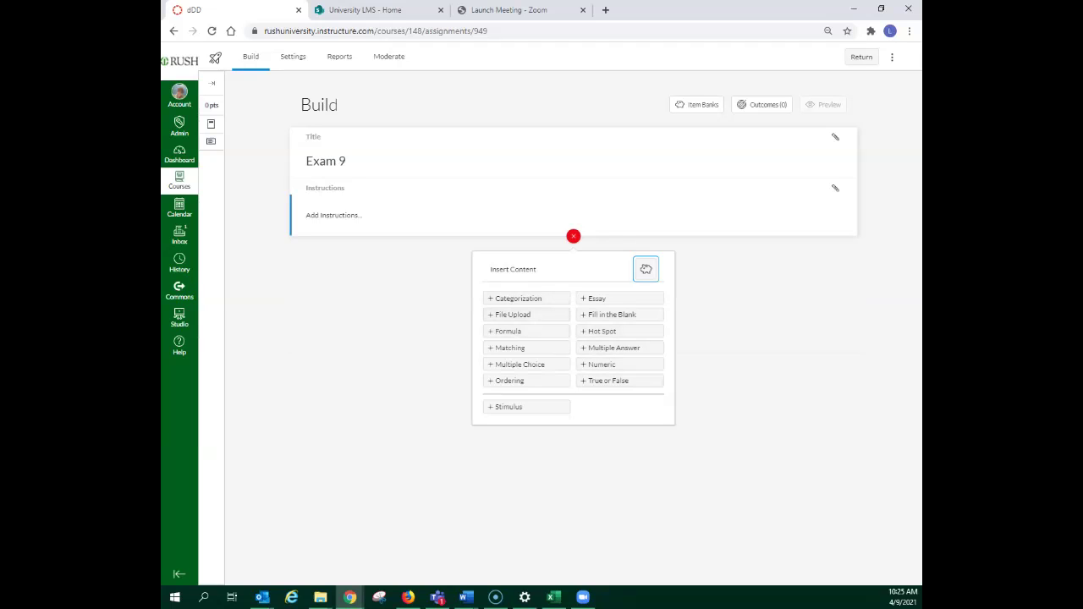
Enable question shuffling in the quiz settings.
click(293, 56)
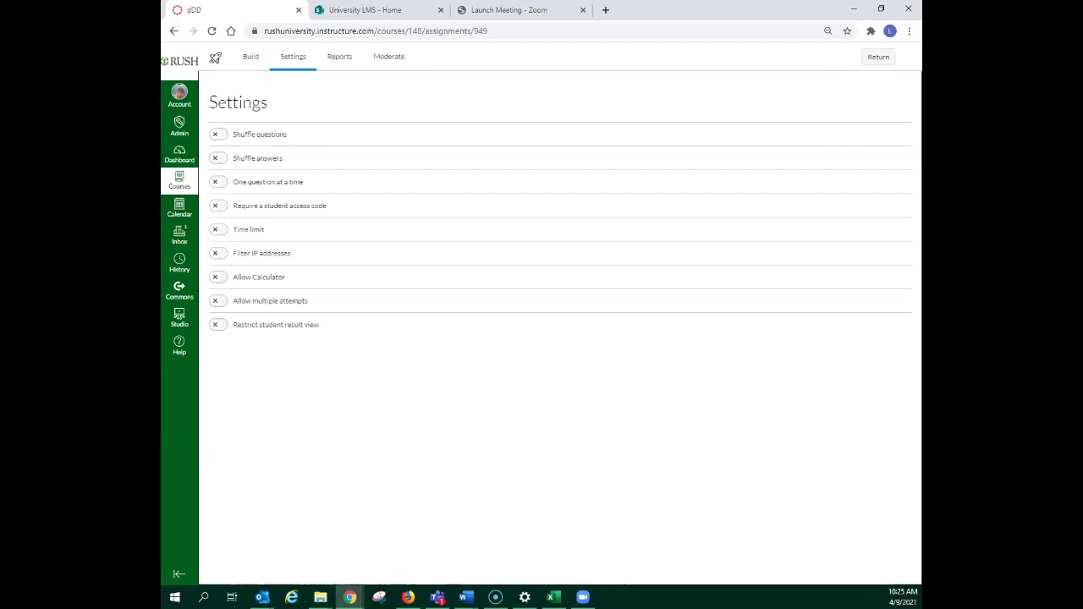
click(219, 134)
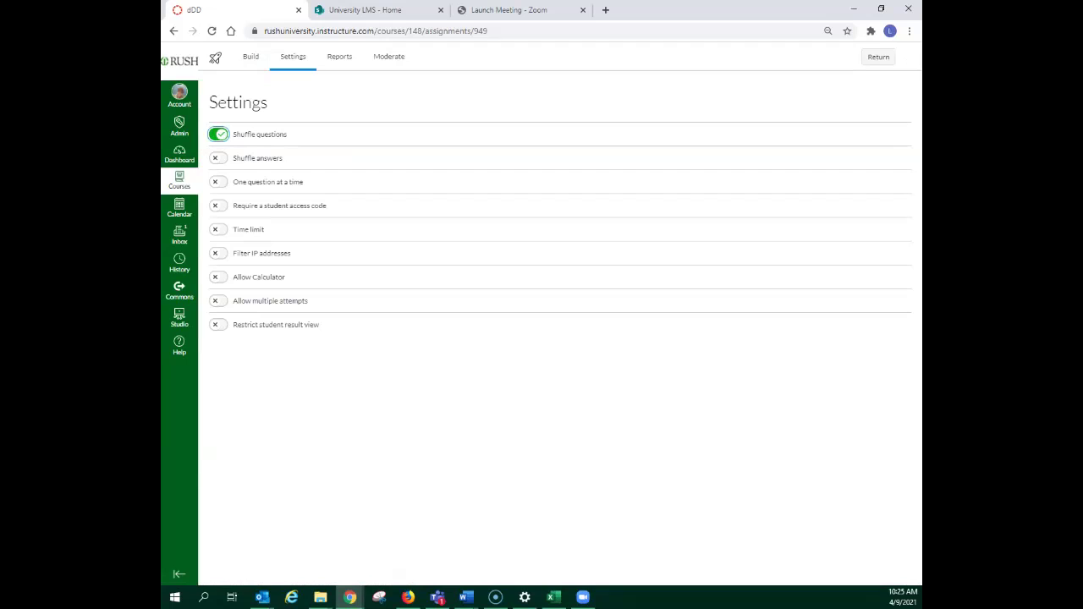
Enable the quiz's time limit and set it to 30 hours.
click(218, 229)
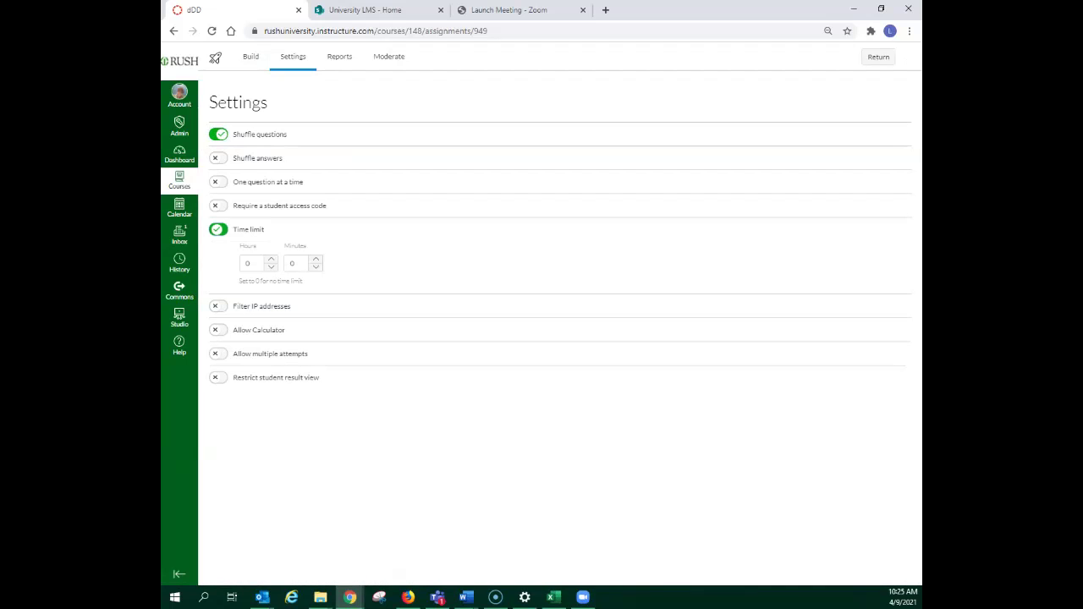
click(254, 263)
text(30)
click(440, 267)
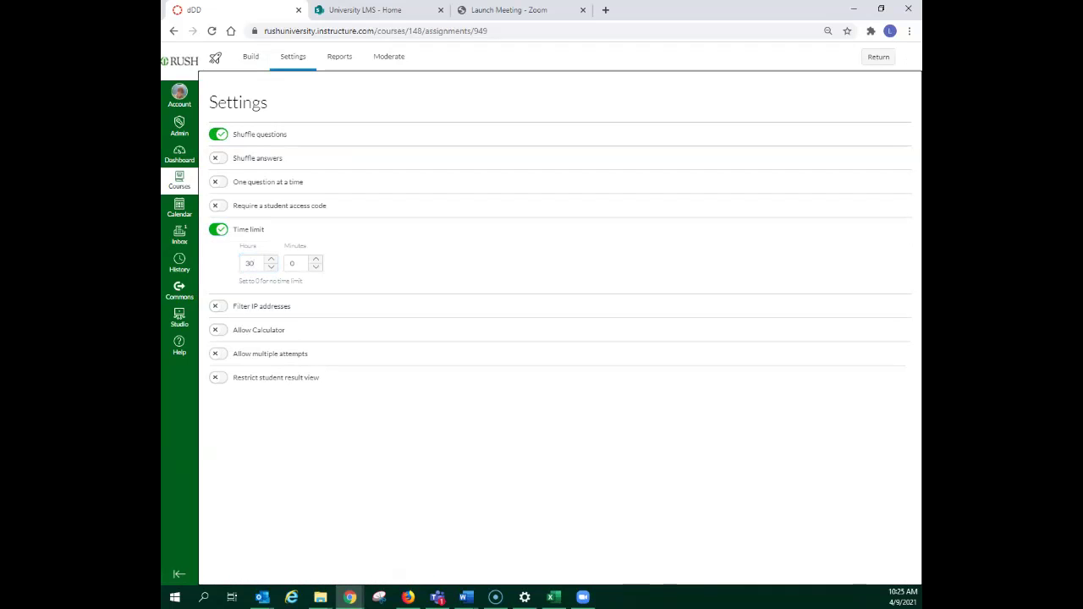
Allow multiple attempts on the quiz and restrict the student result view with only Show items and questions enabled.
click(219, 353)
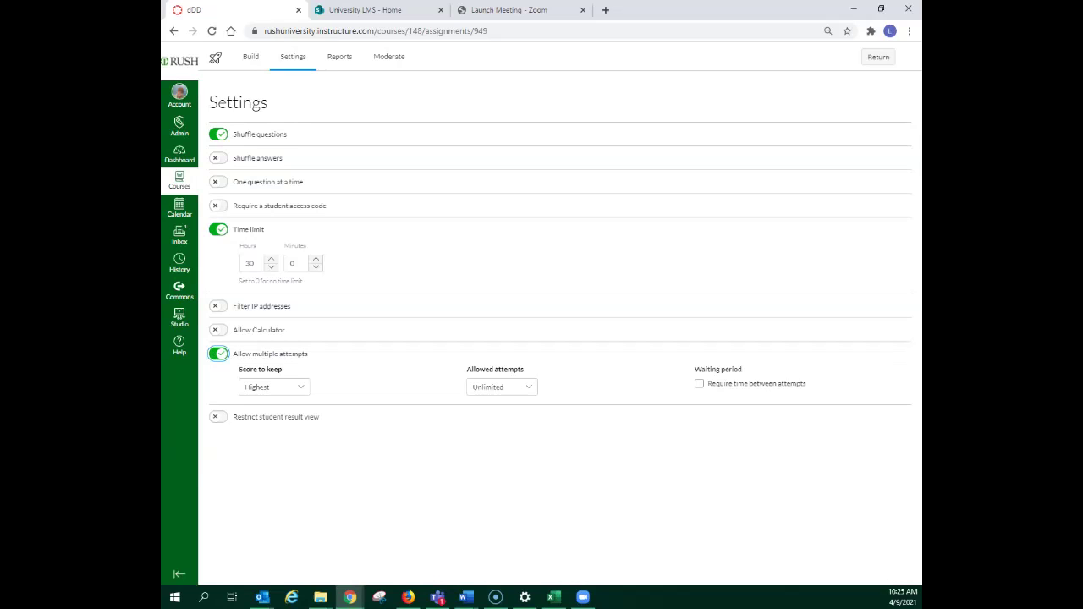
click(218, 416)
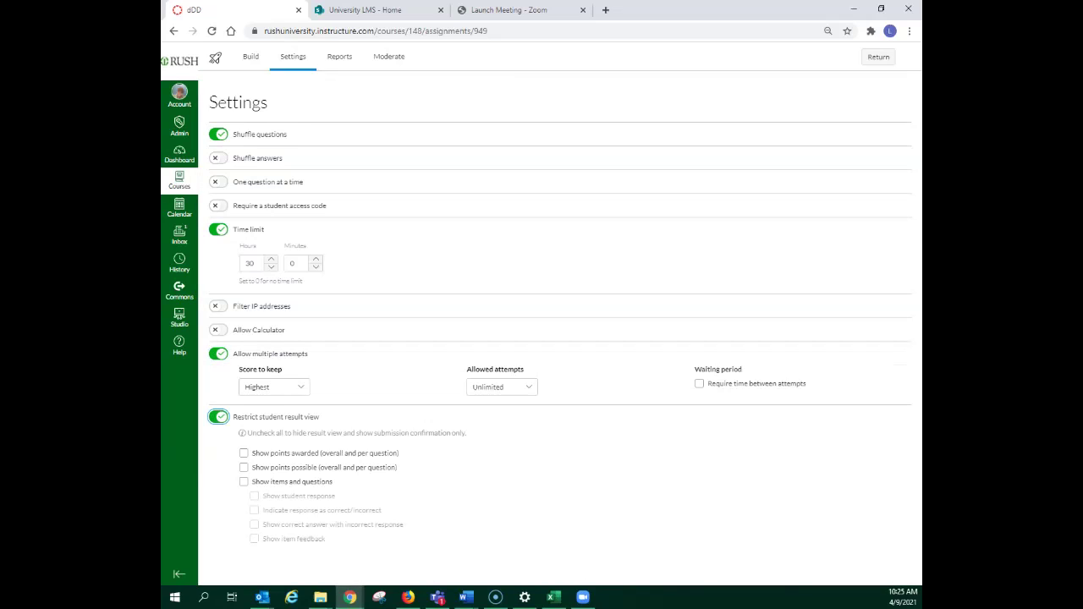
click(456, 499)
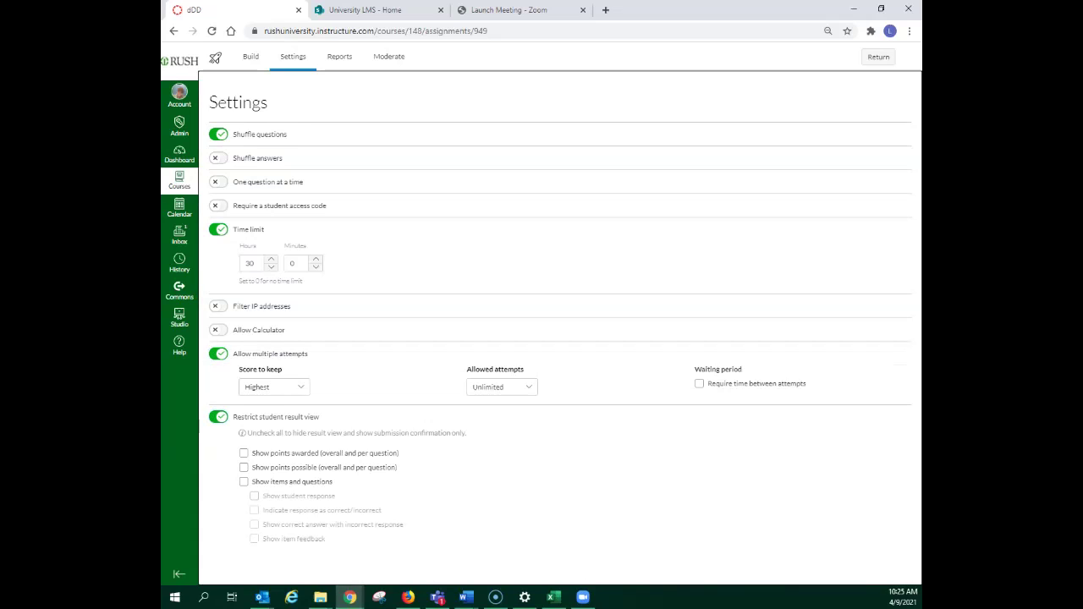
click(243, 482)
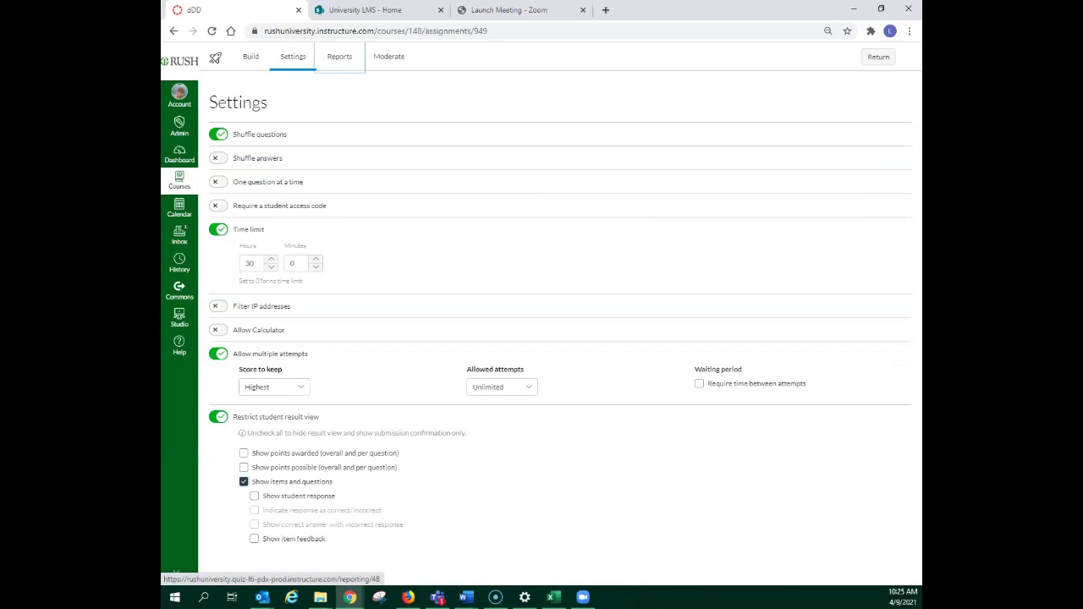
Look at the Quiz and Item Analysis report and the first student's moderation options, and return to the course's quiz list.
click(339, 56)
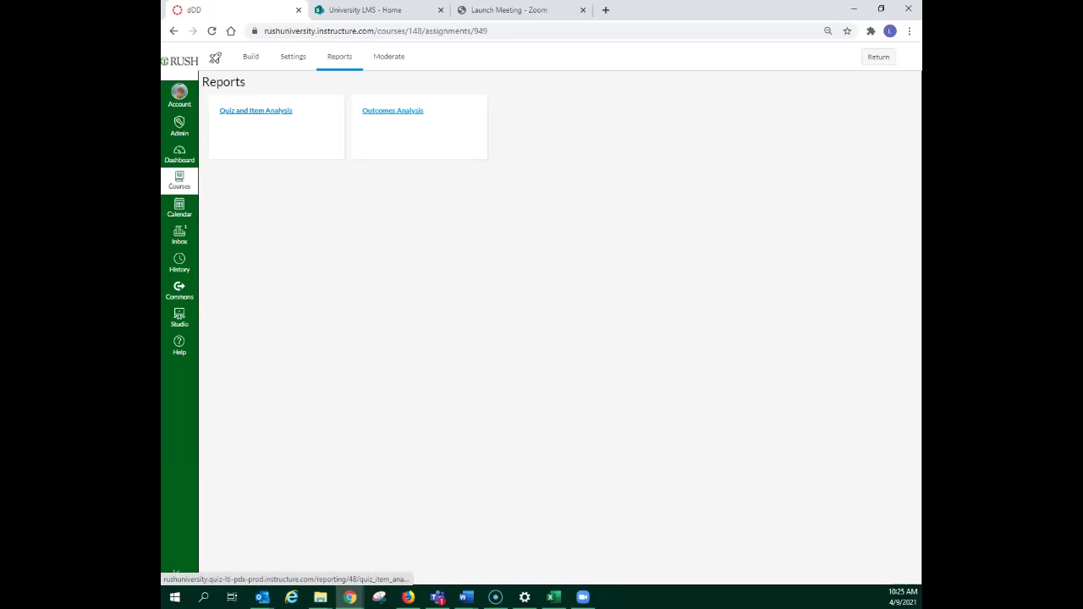
click(256, 110)
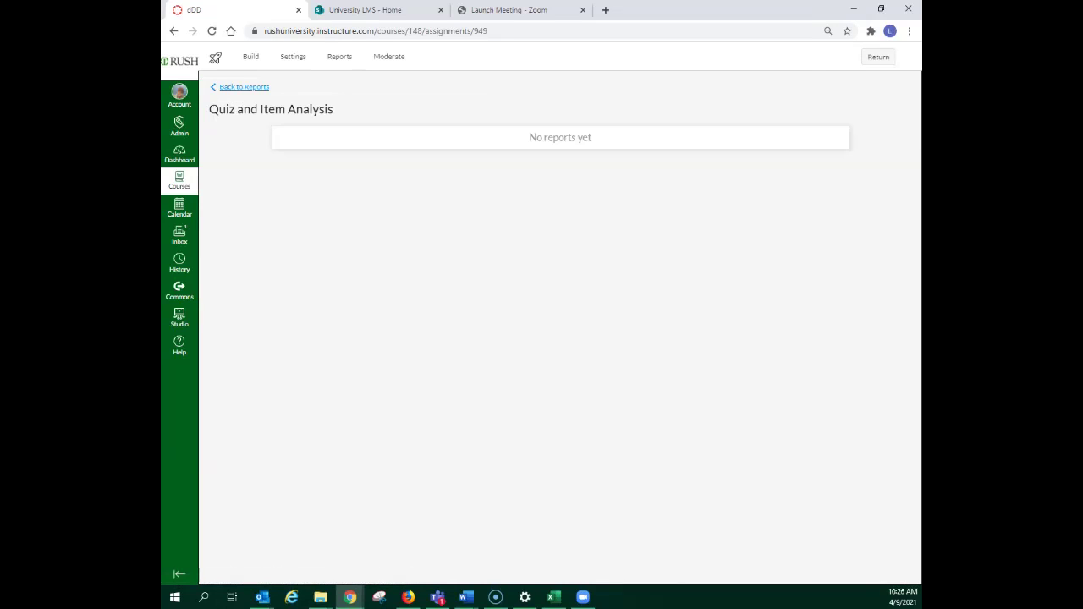
click(388, 57)
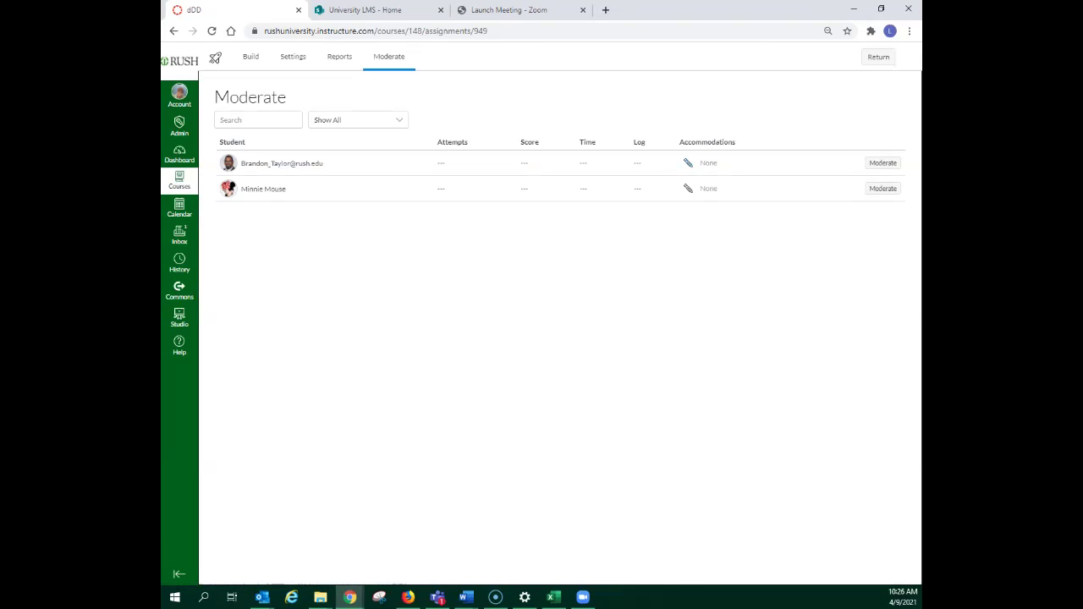
click(883, 162)
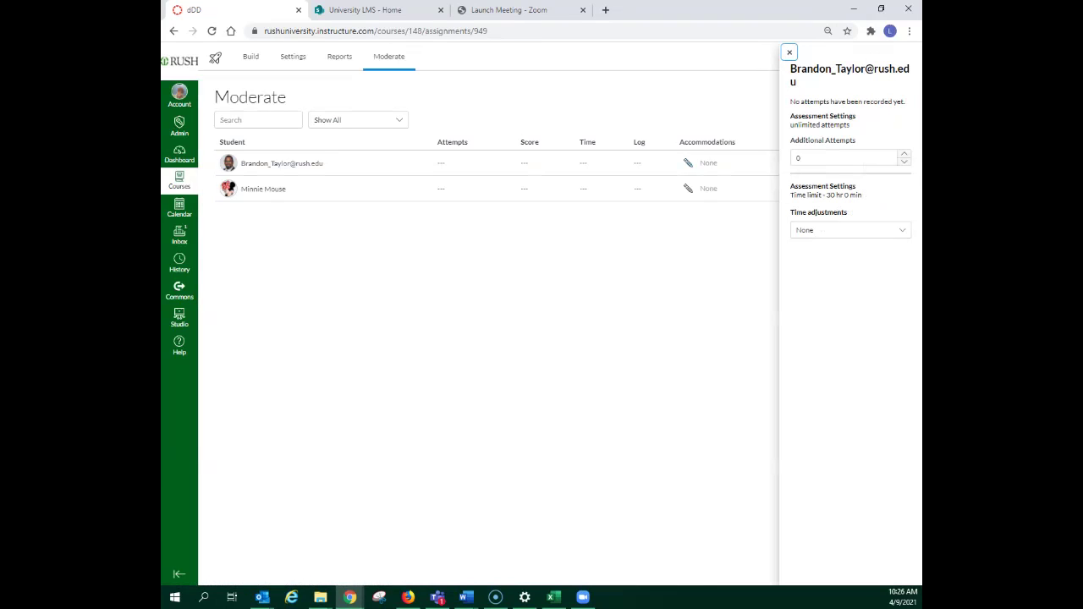
key(Escape)
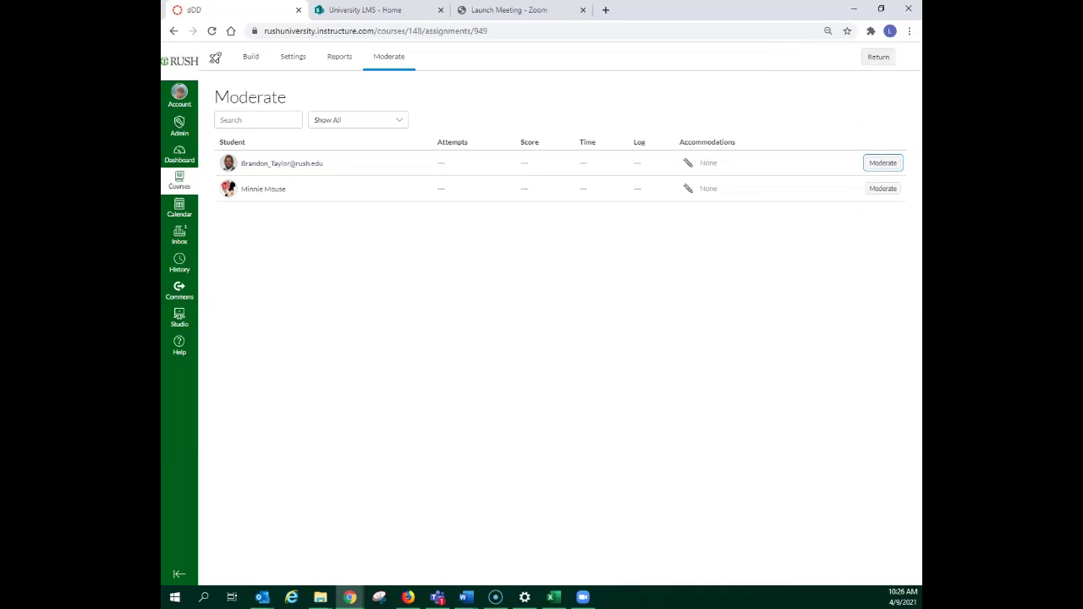
click(878, 57)
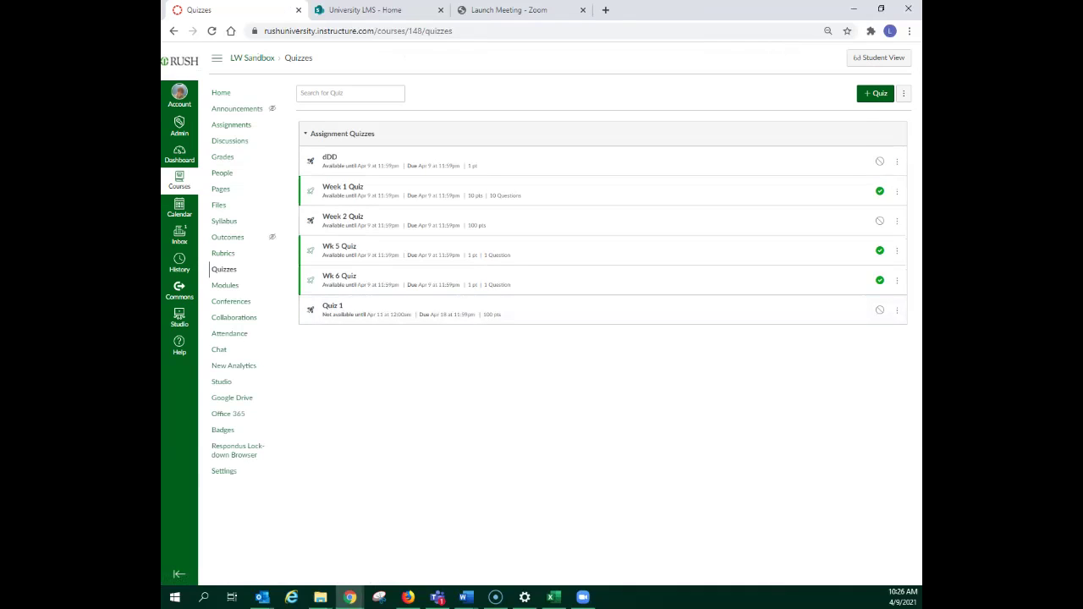
Publish the Week 1 module containing the Online and Blended overview pages from the course home page.
click(225, 285)
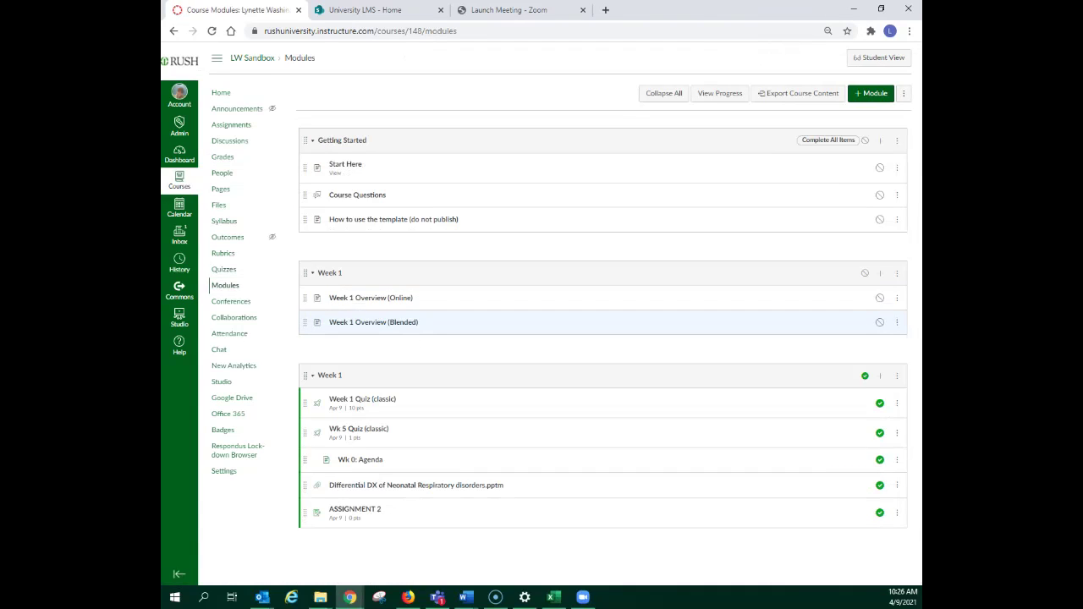
click(221, 92)
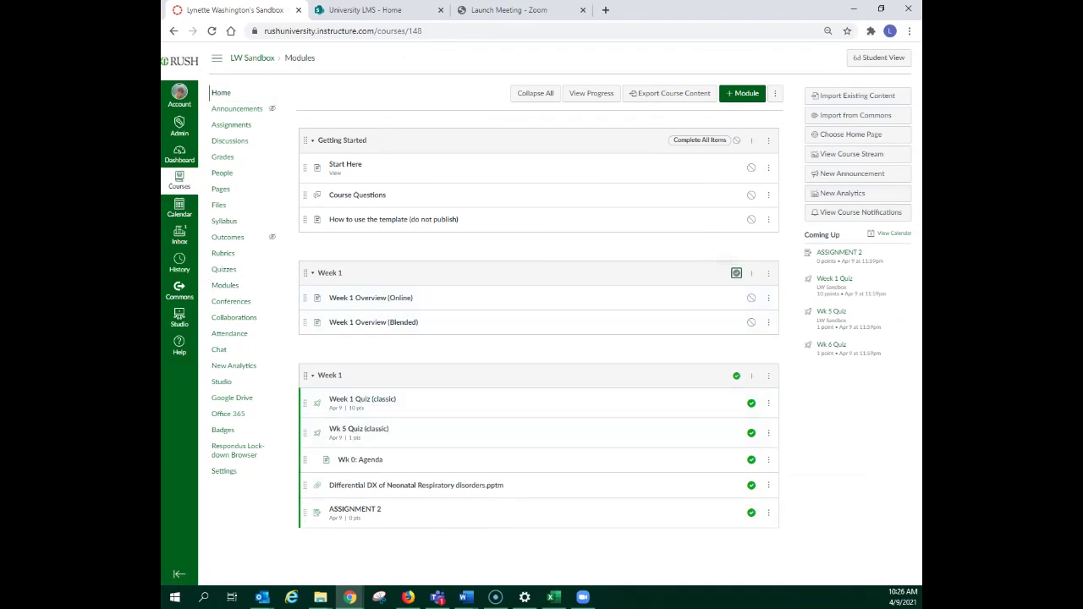
click(736, 272)
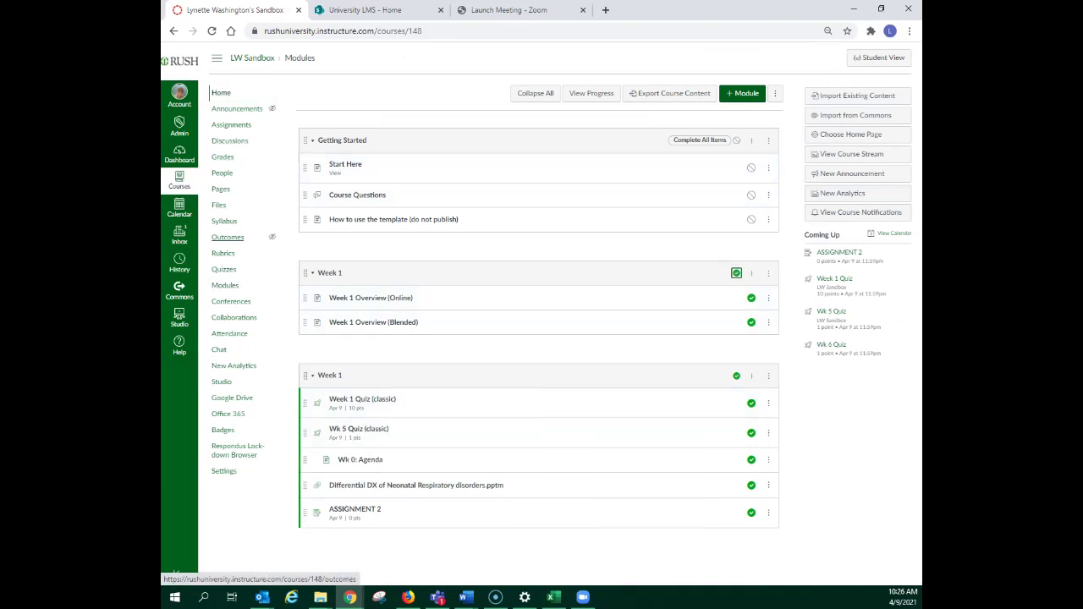
Preview the LW Sandbox home page in Student View and leave the preview.
click(221, 92)
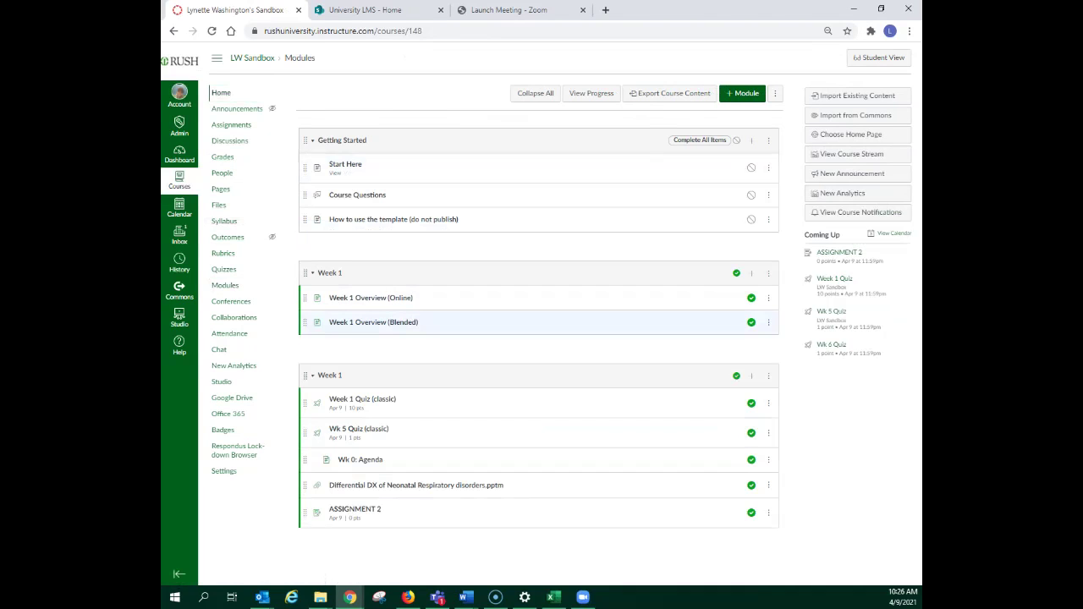
click(221, 92)
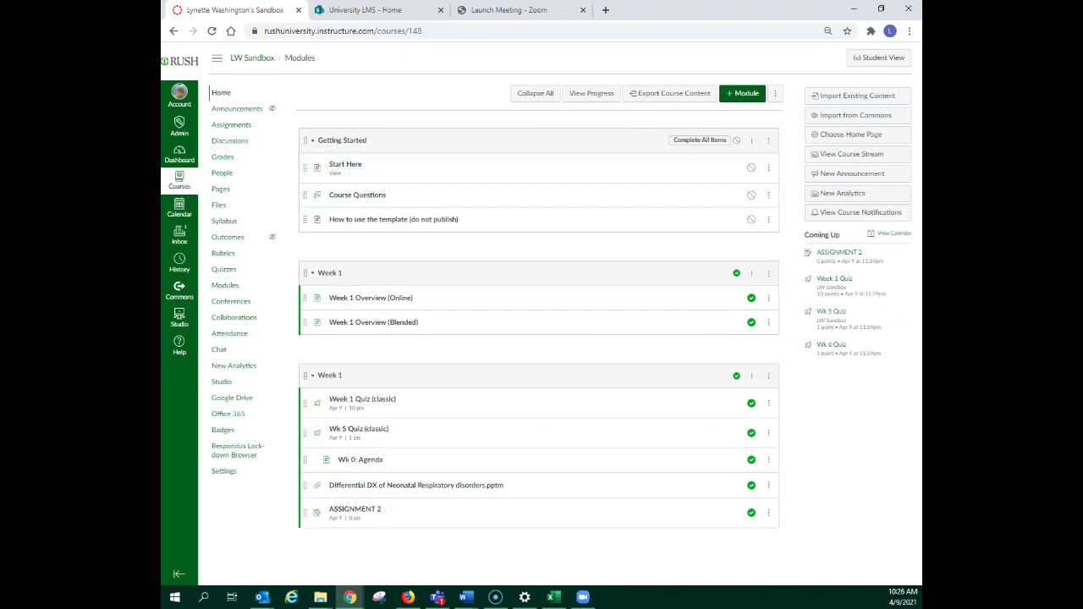
click(878, 57)
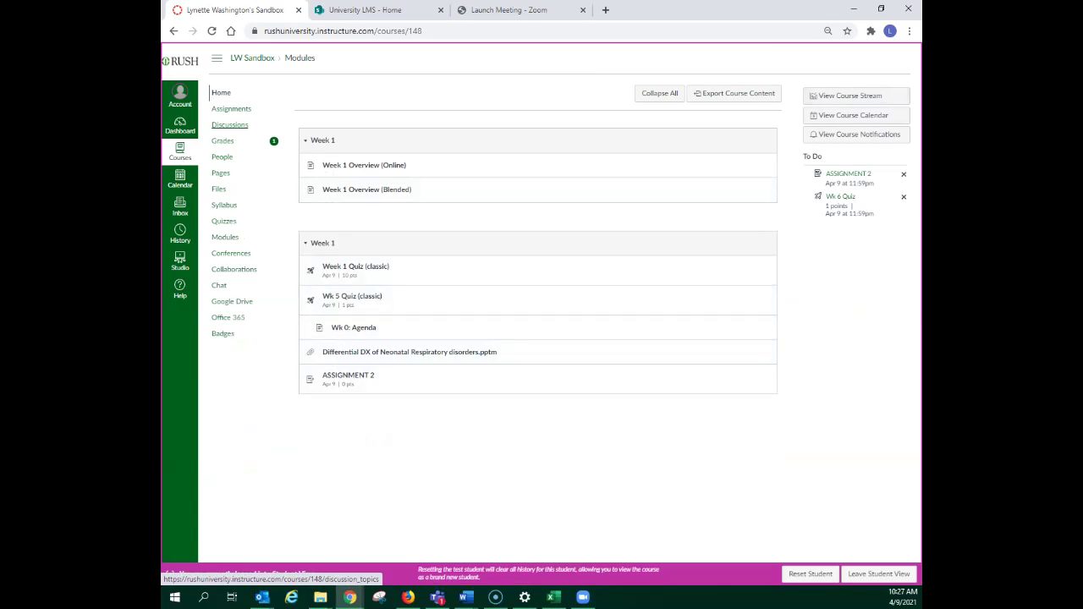
click(879, 574)
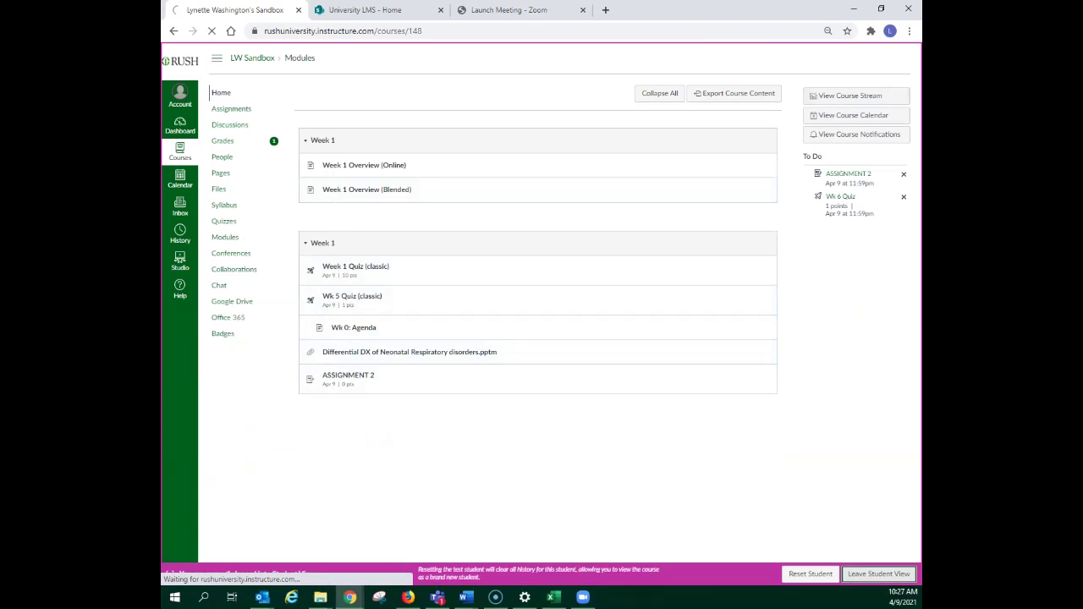
Compare the course's Modules page with its home page, reopening LW Sandbox from the dashboard.
click(225, 285)
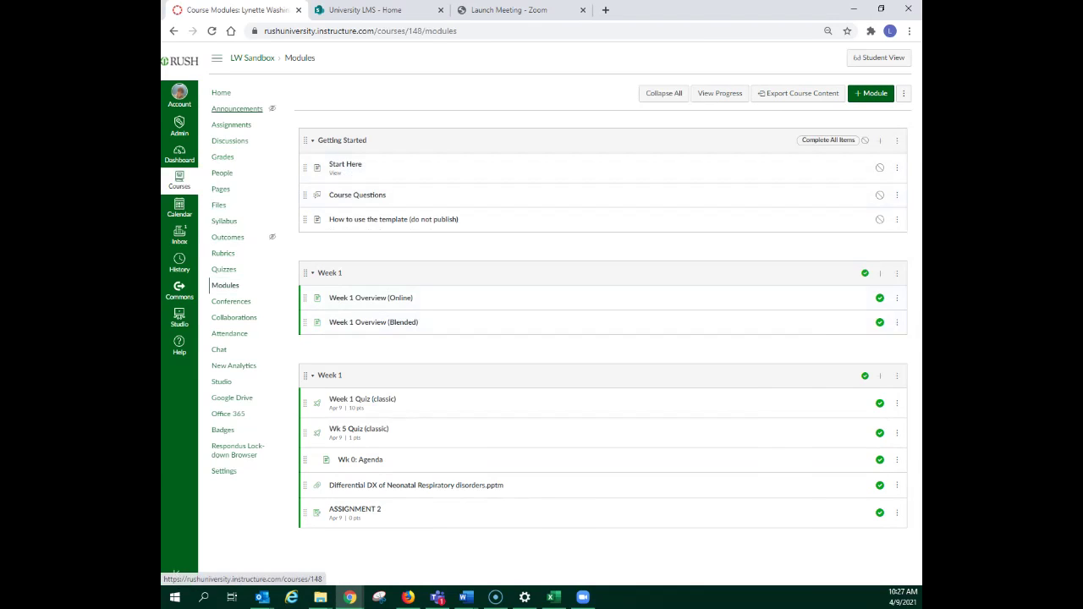
click(180, 154)
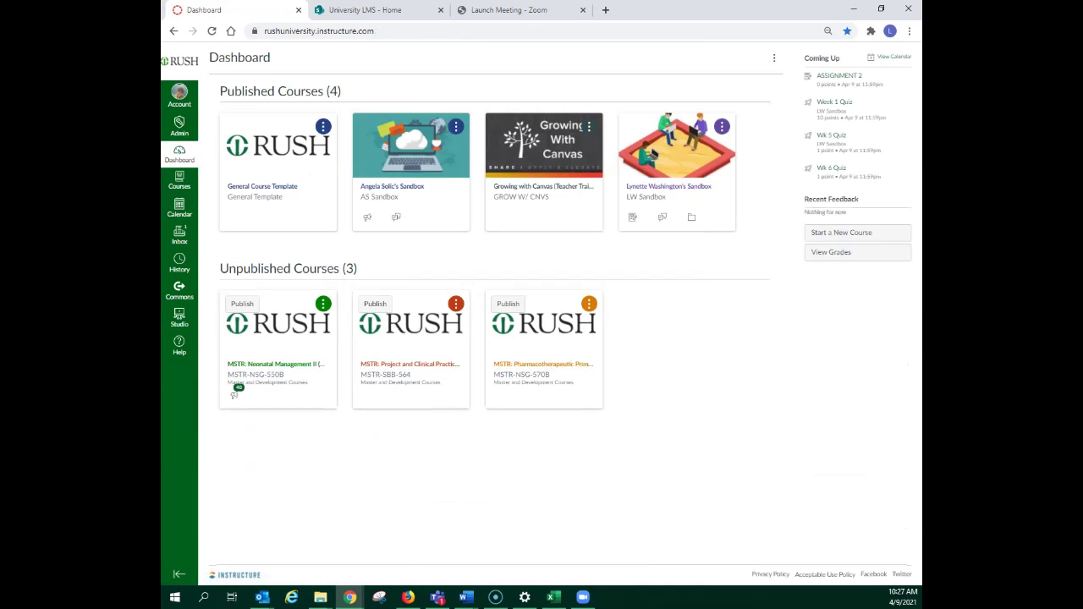
click(673, 165)
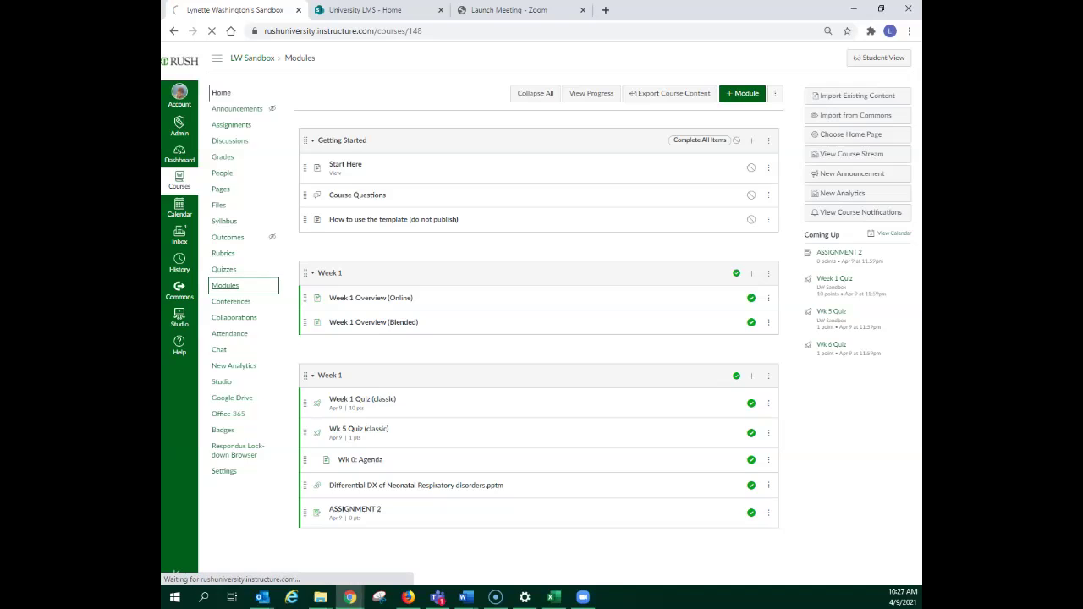
click(221, 92)
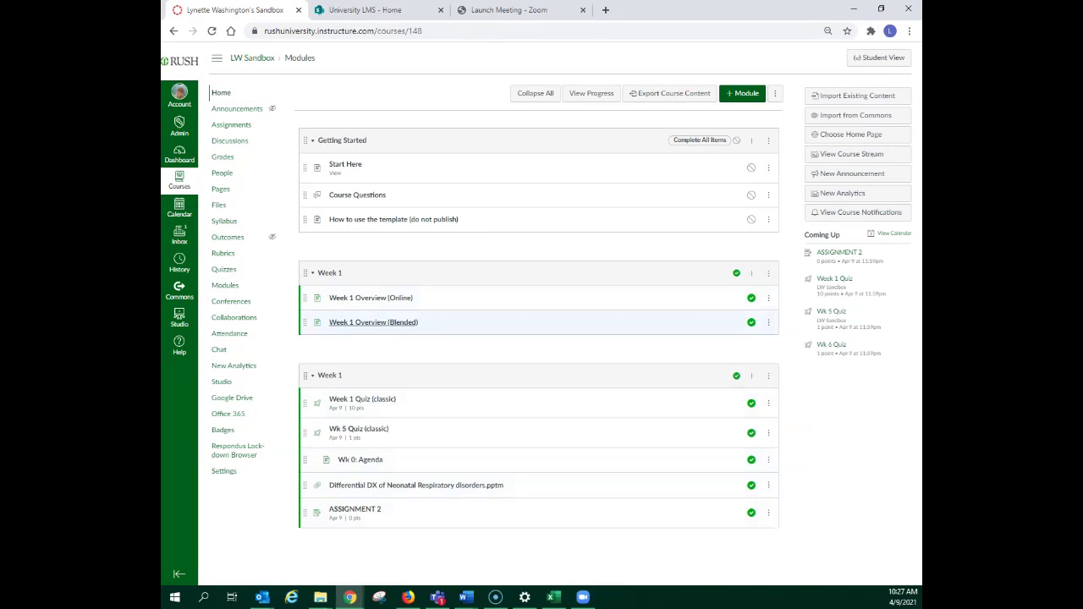
click(220, 92)
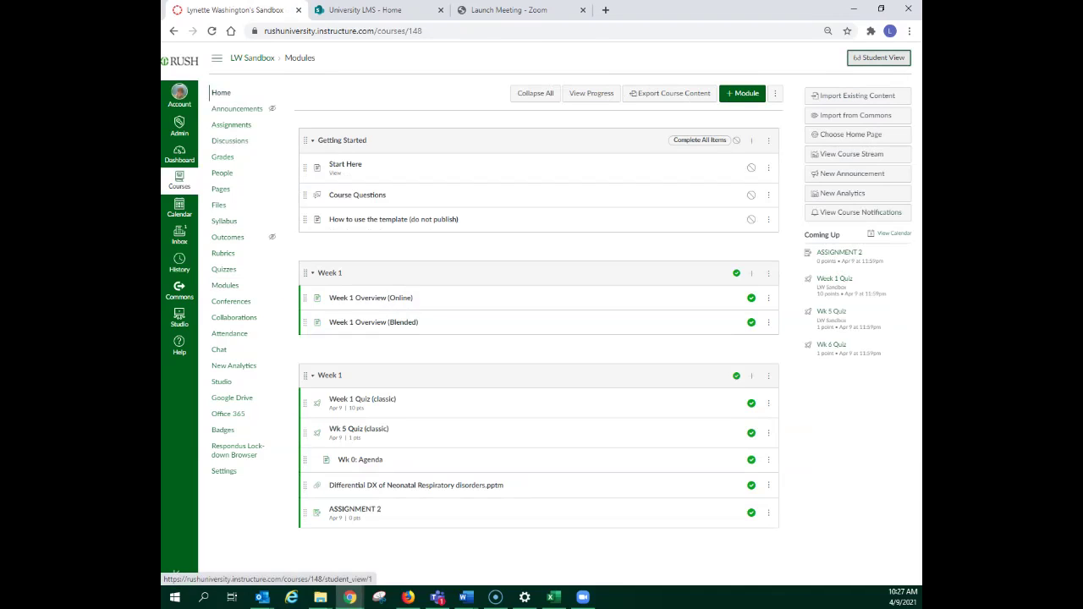
Check the course home page and its modules as a student, and return to the instructor view.
click(878, 57)
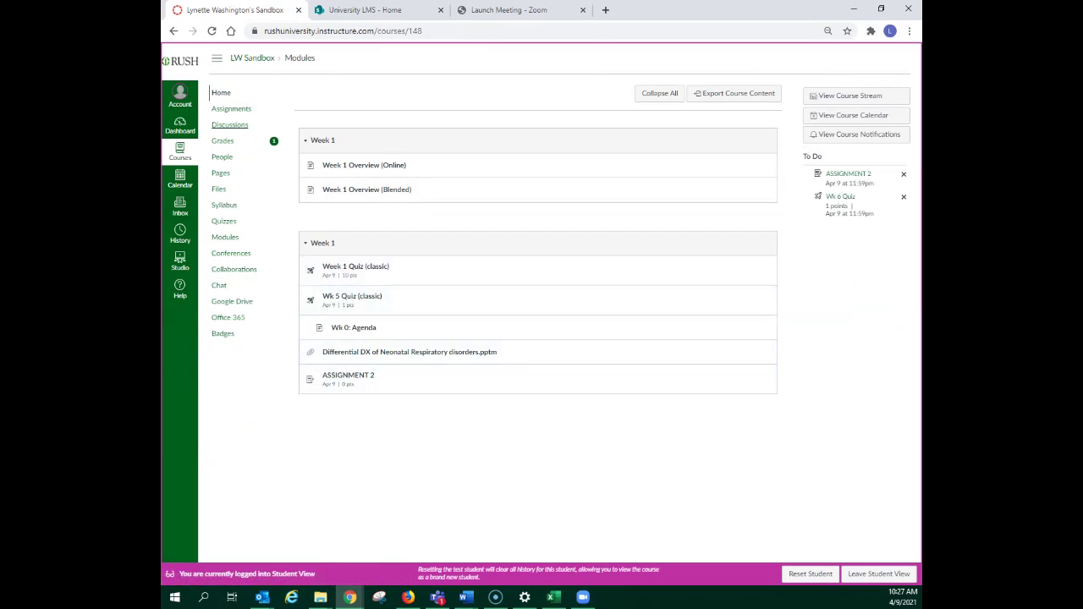
click(225, 237)
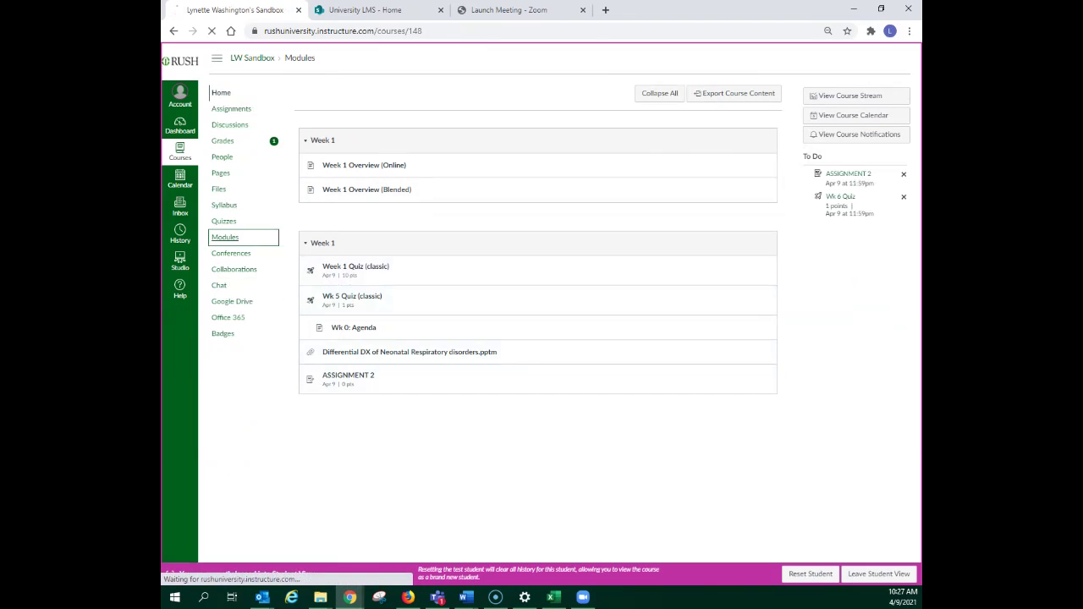
click(221, 93)
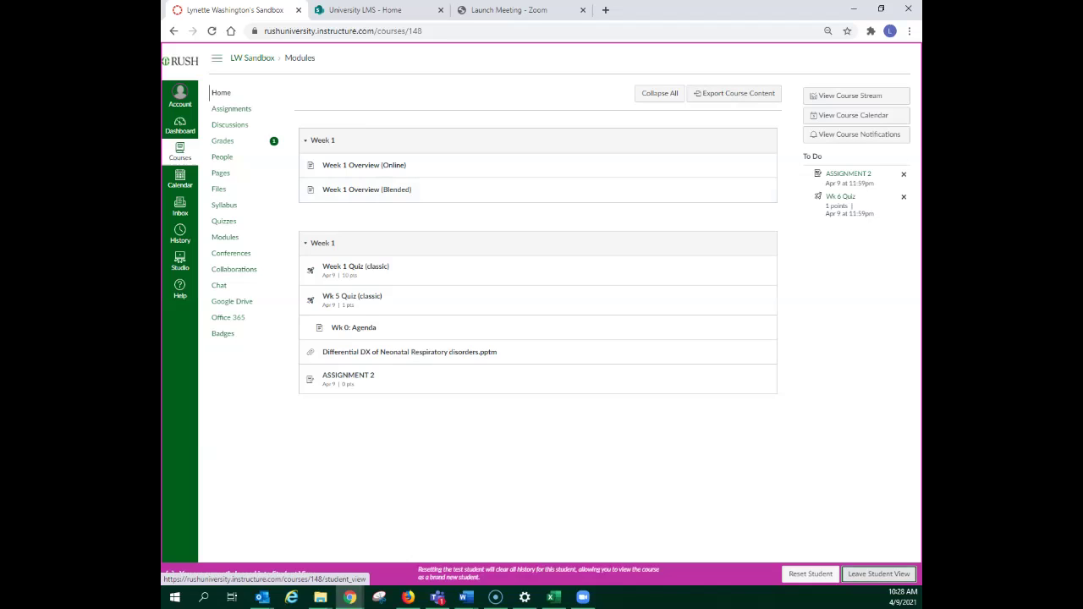
click(878, 573)
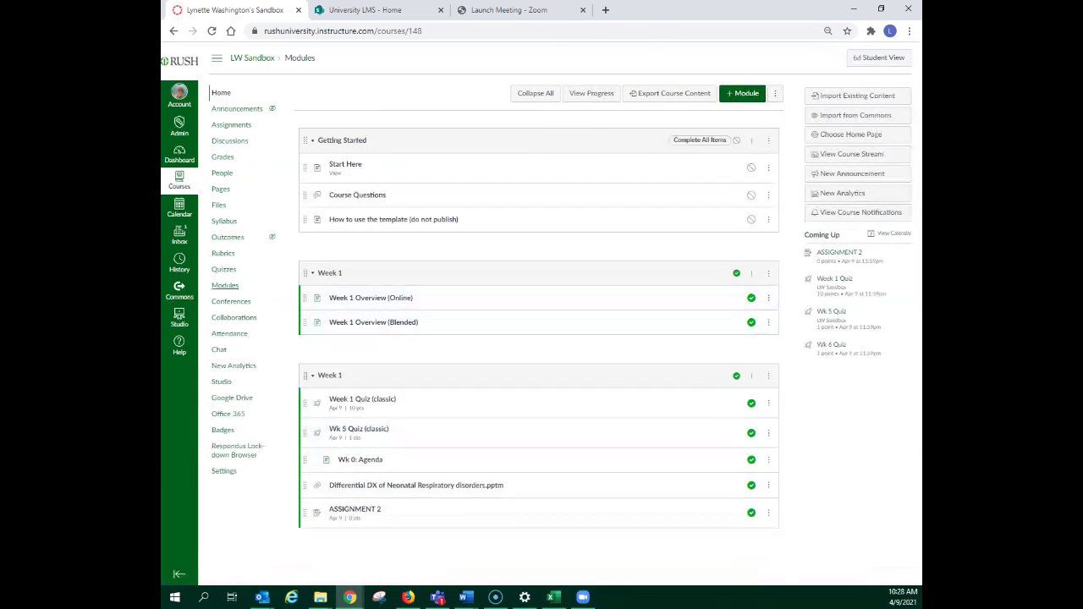
Open the Neonatal Management II (NSG-550B) master course from the dashboard and look through its weekly modules.
click(179, 155)
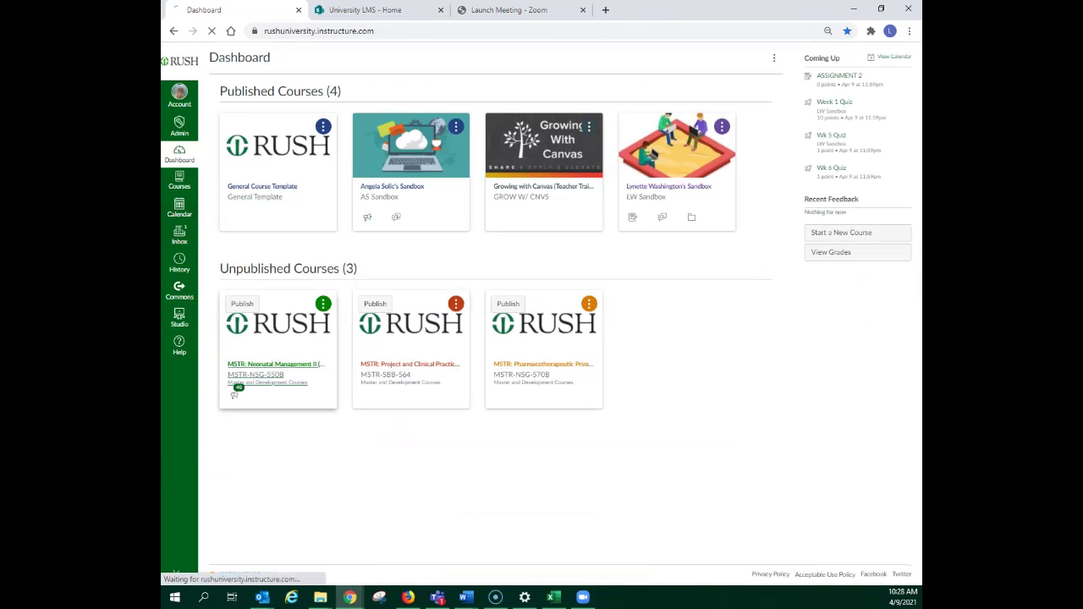
click(234, 394)
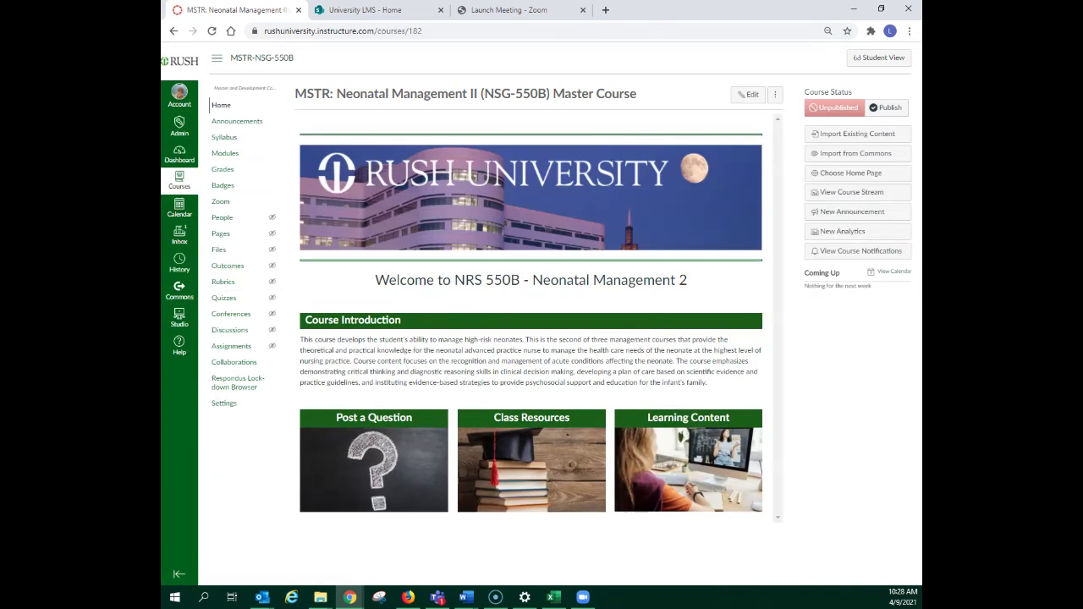
click(225, 153)
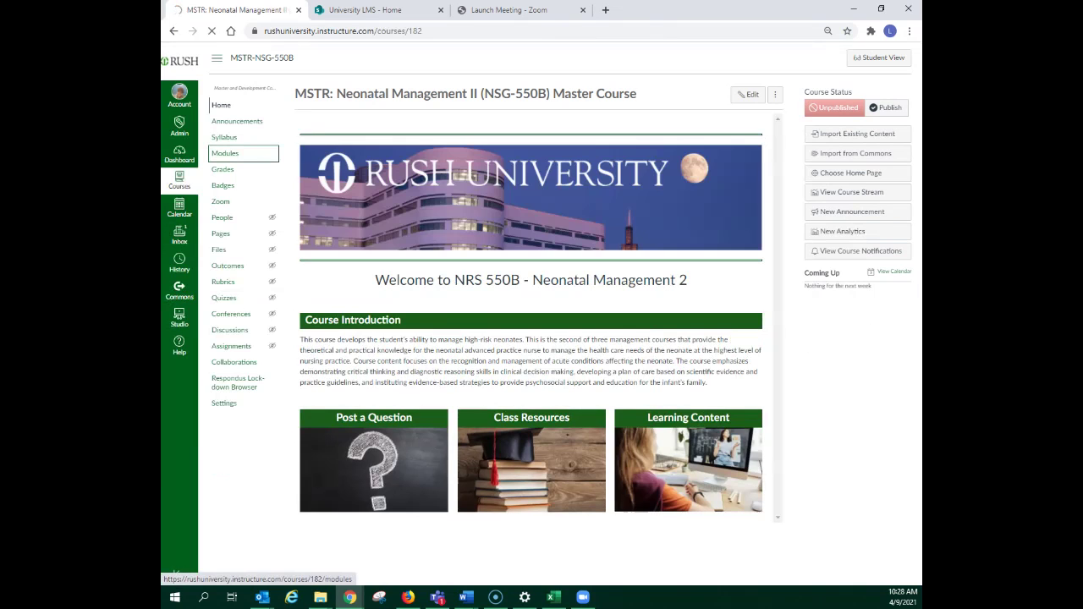
scroll(597, 313, down, 7)
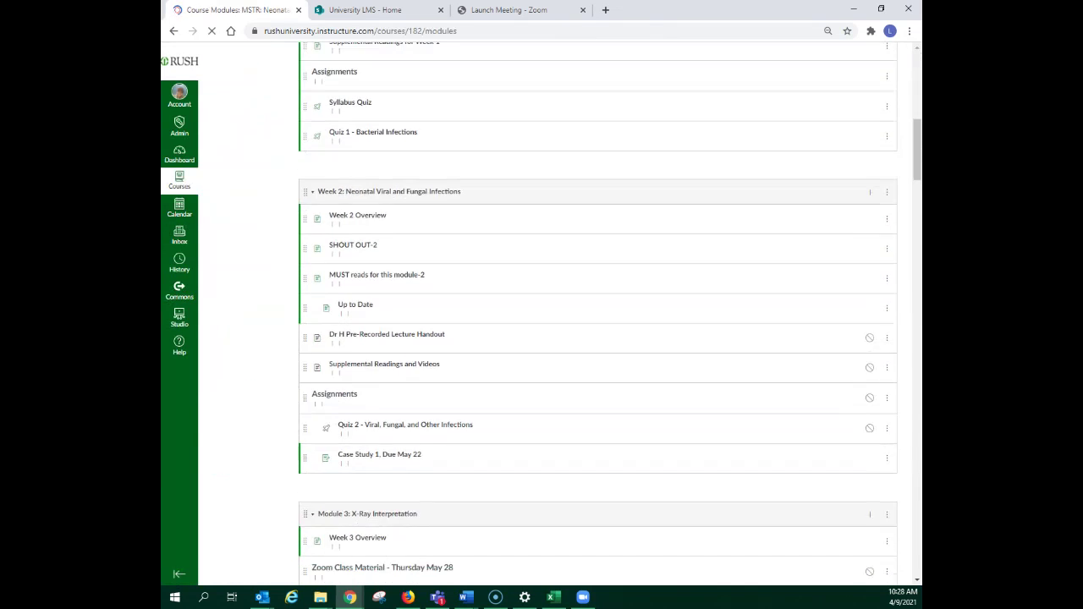
scroll(597, 313, down, 5)
scroll(597, 313, down, 15)
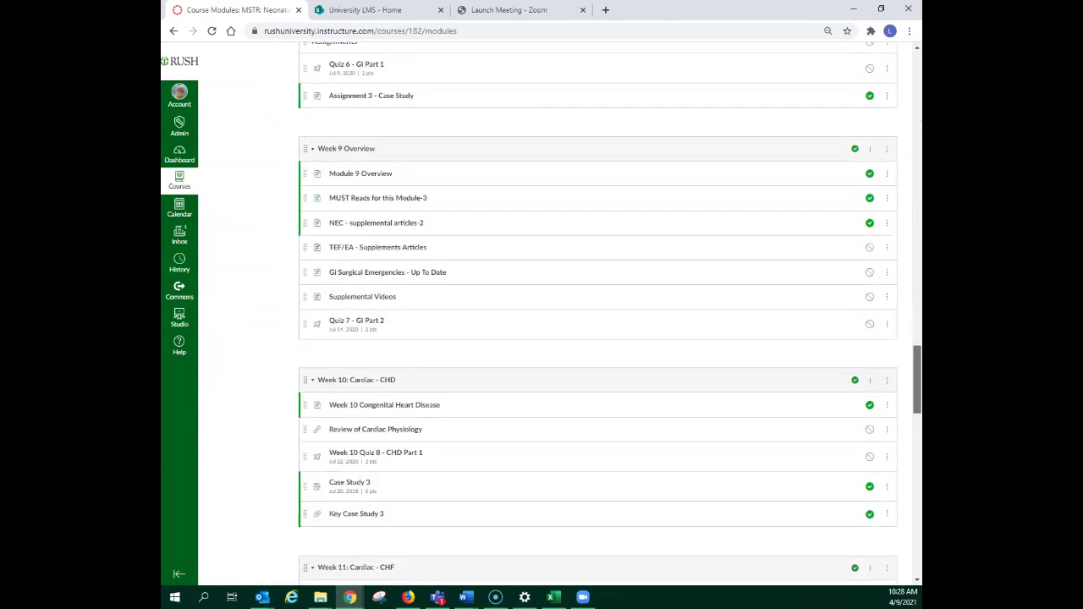
scroll(598, 313, down, 10)
scroll(598, 313, up, 20)
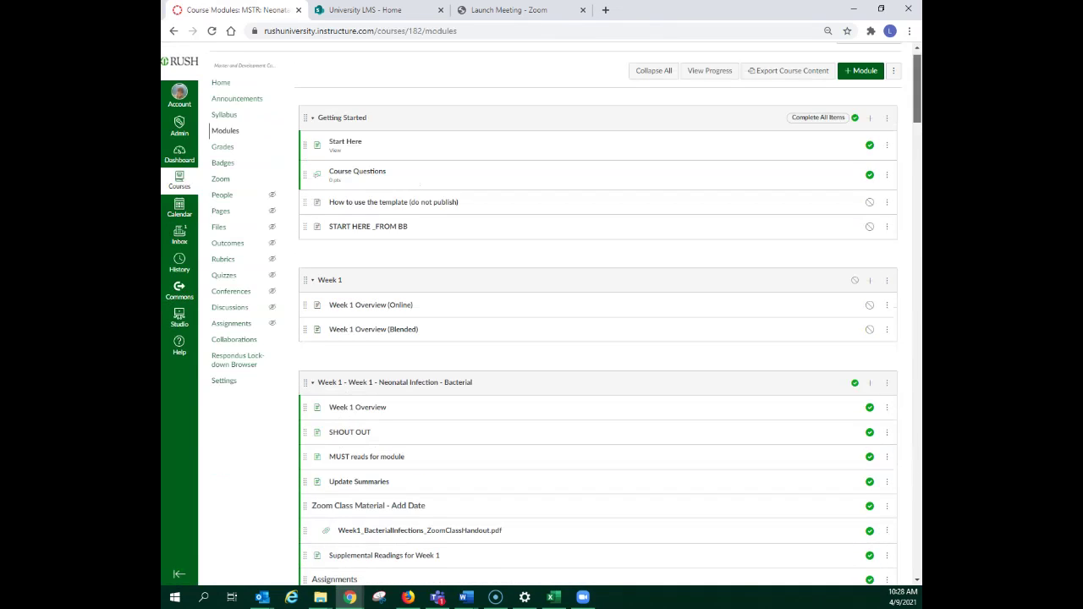
scroll(565, 314, up, 1)
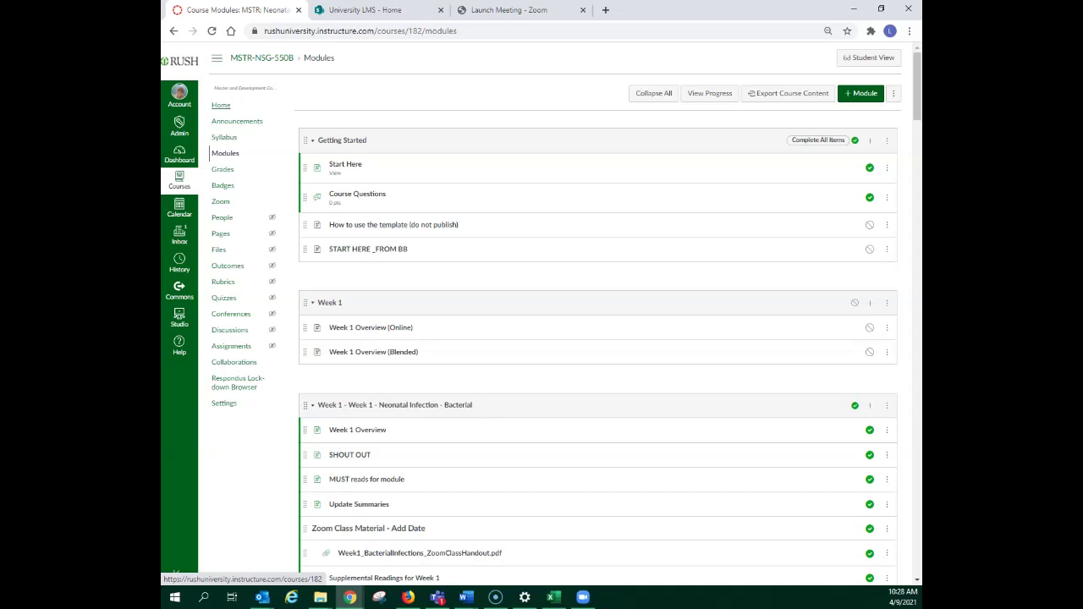
Publish the Neonatal Management II master course from its home page and open its People roster.
click(221, 104)
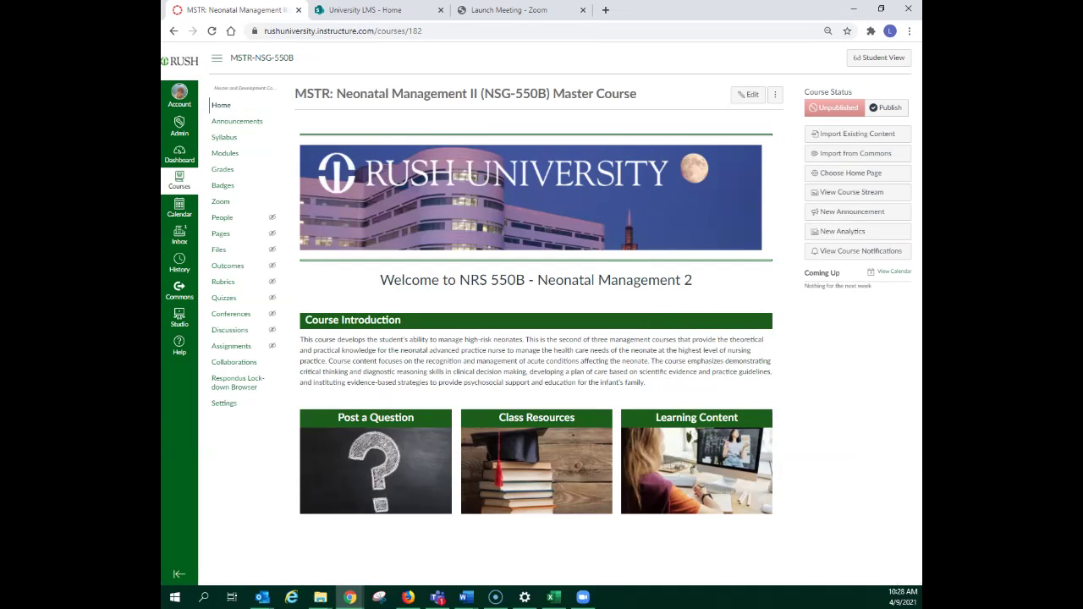
click(888, 107)
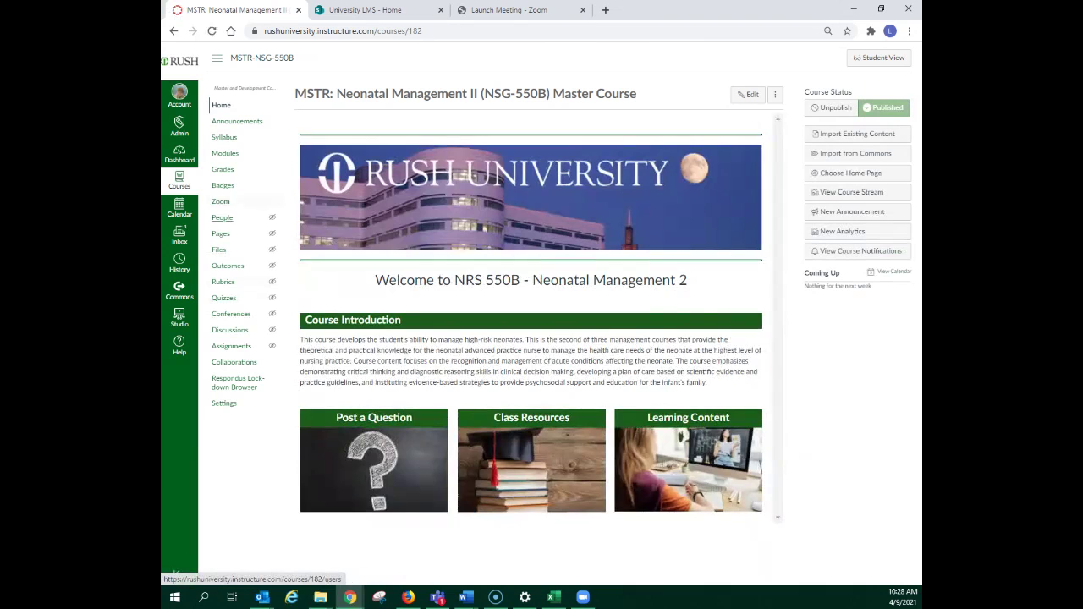
click(222, 217)
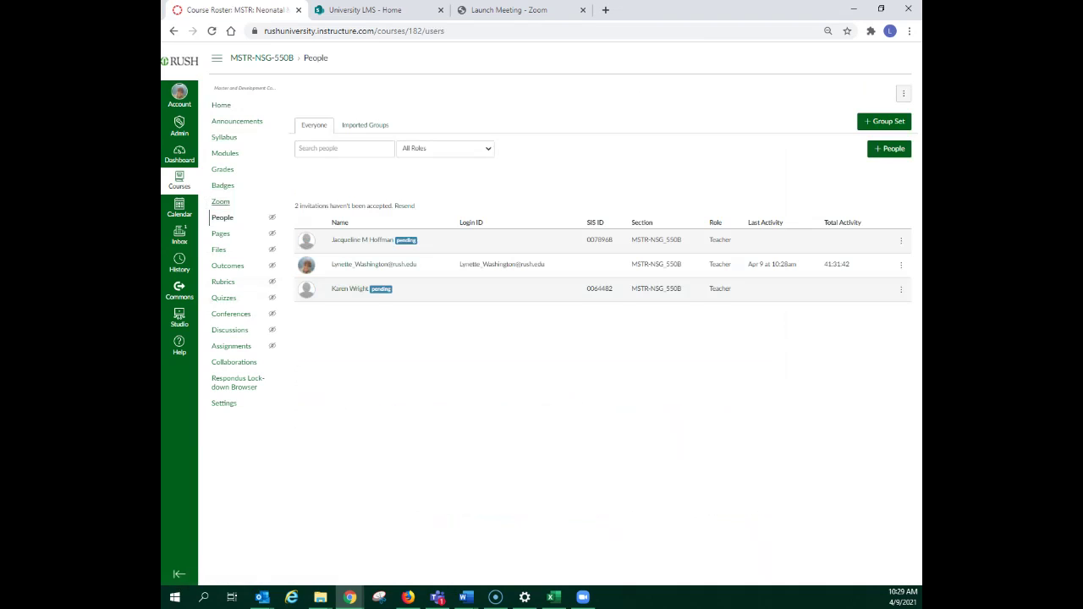
Check the master course's Modules page, then unpublish the course from its home page.
click(225, 153)
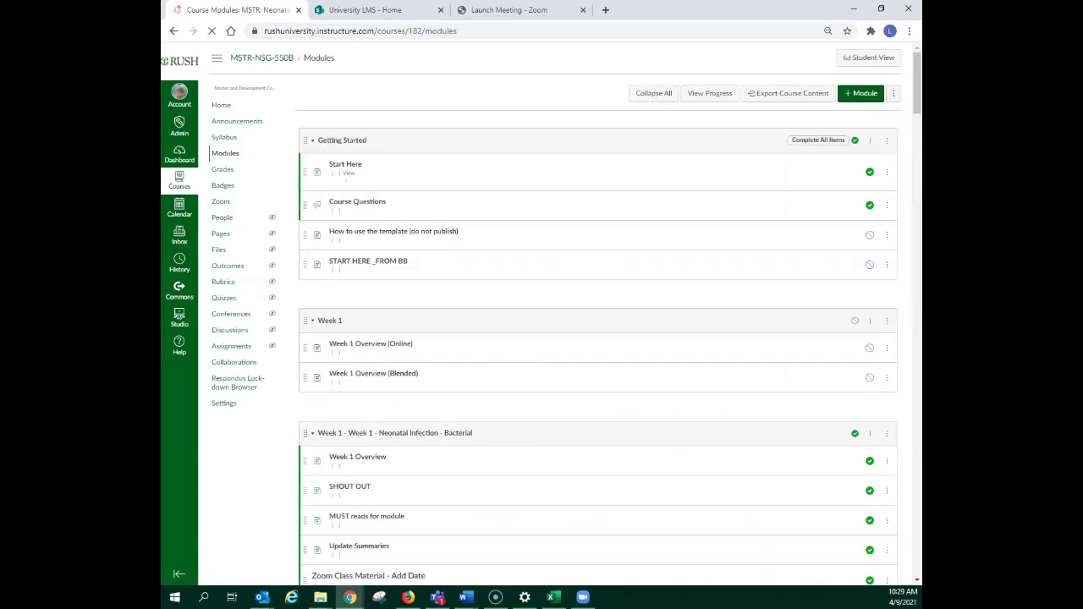
click(220, 105)
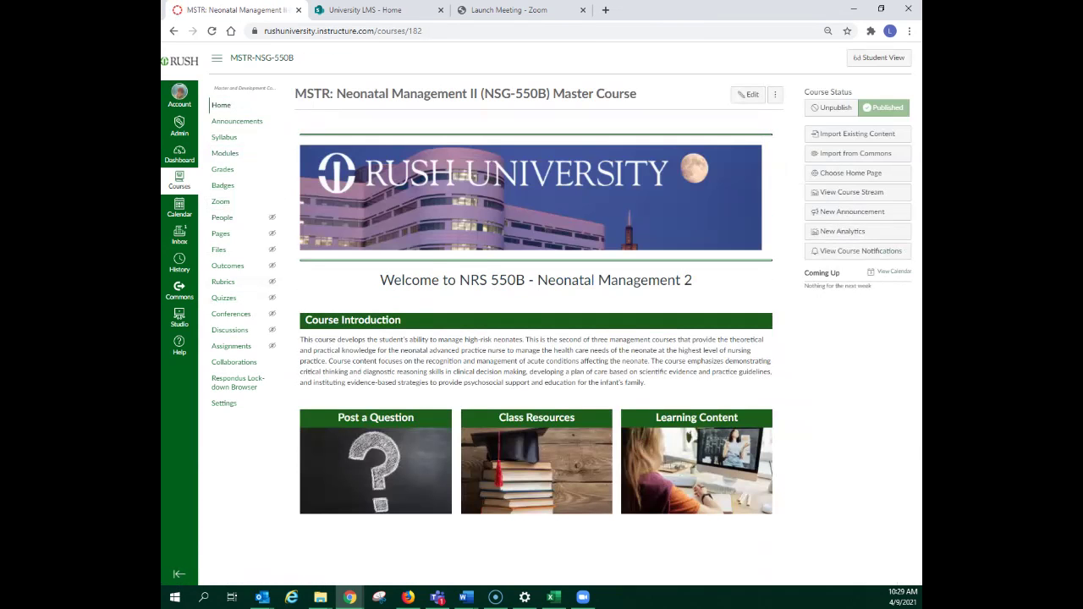
click(831, 107)
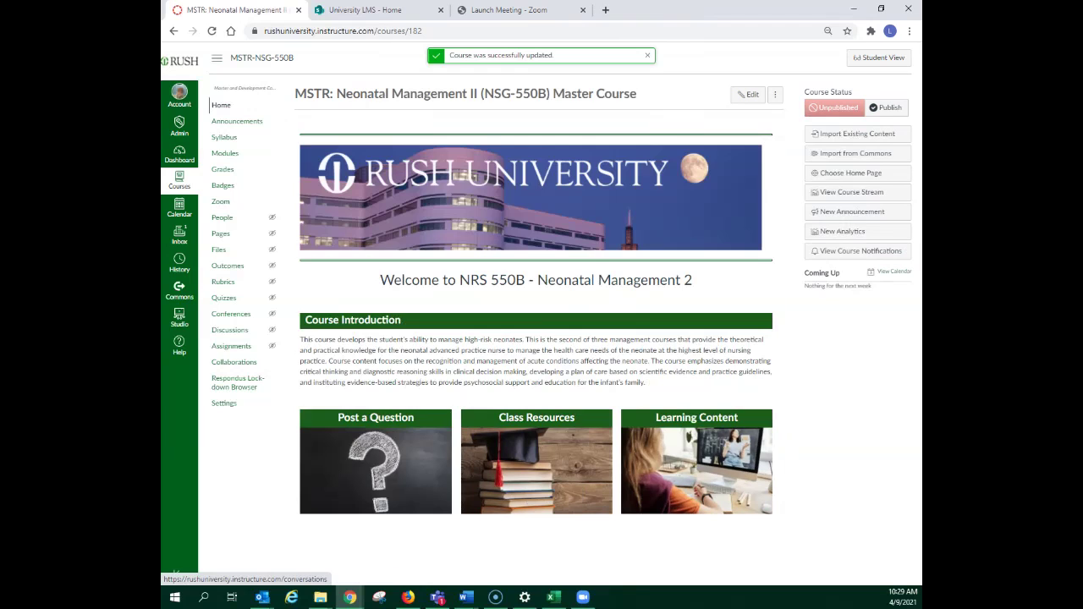
Open the Growing with Canvas (Teacher Training) course from the dashboard and look through its modules and assignments.
click(179, 154)
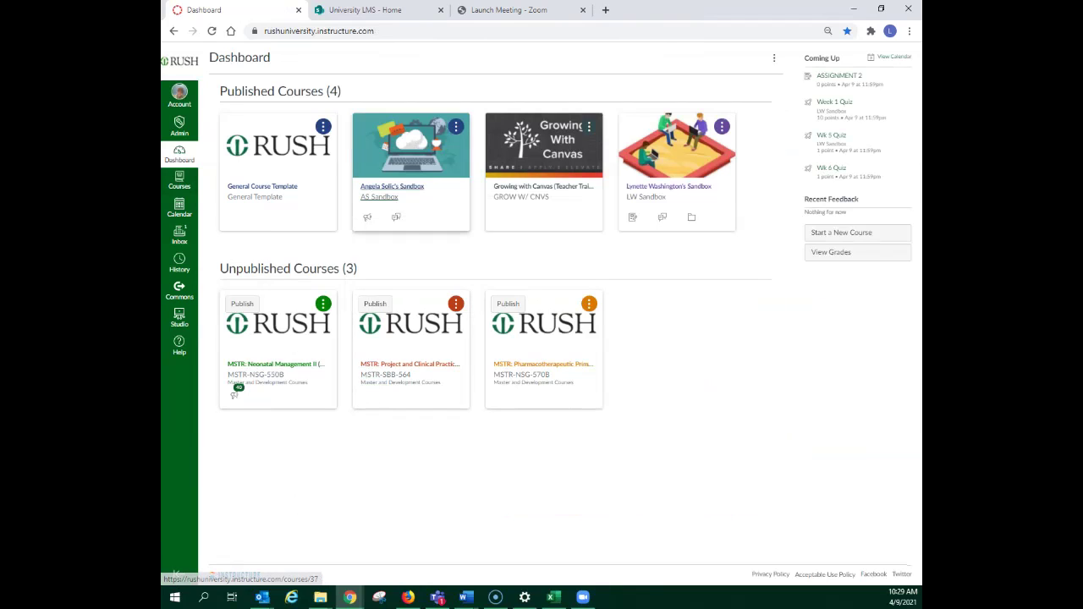
click(544, 192)
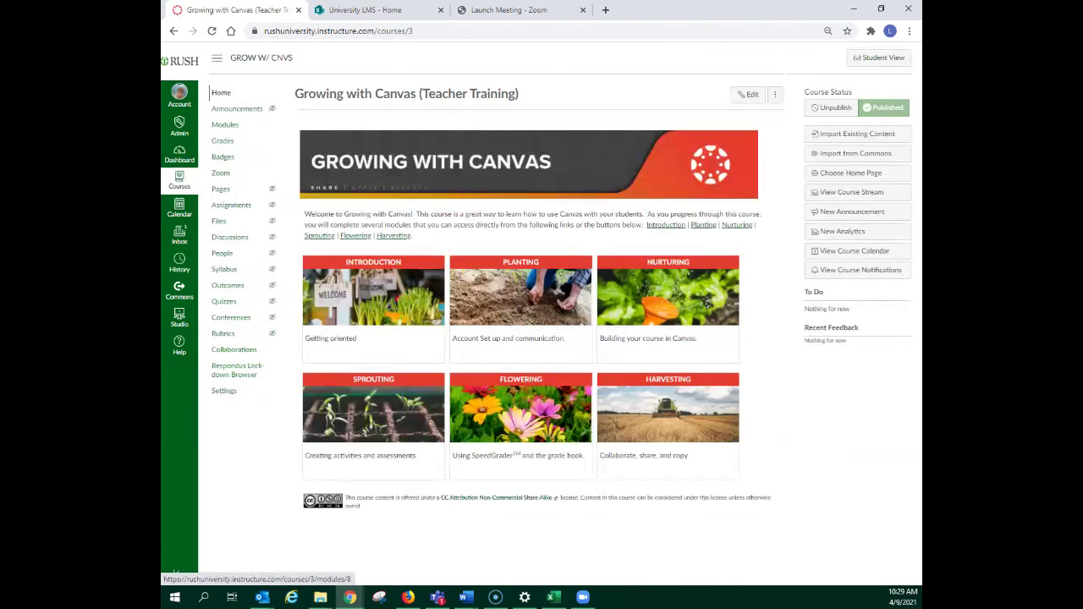
click(225, 124)
scroll(592, 332, down, 8)
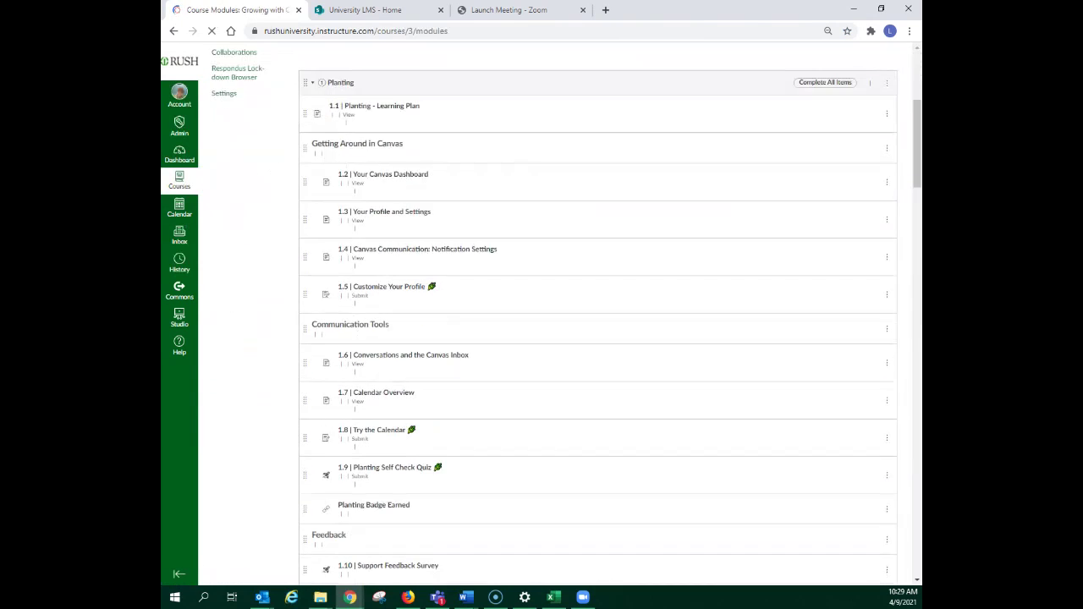
scroll(597, 322, down, 20)
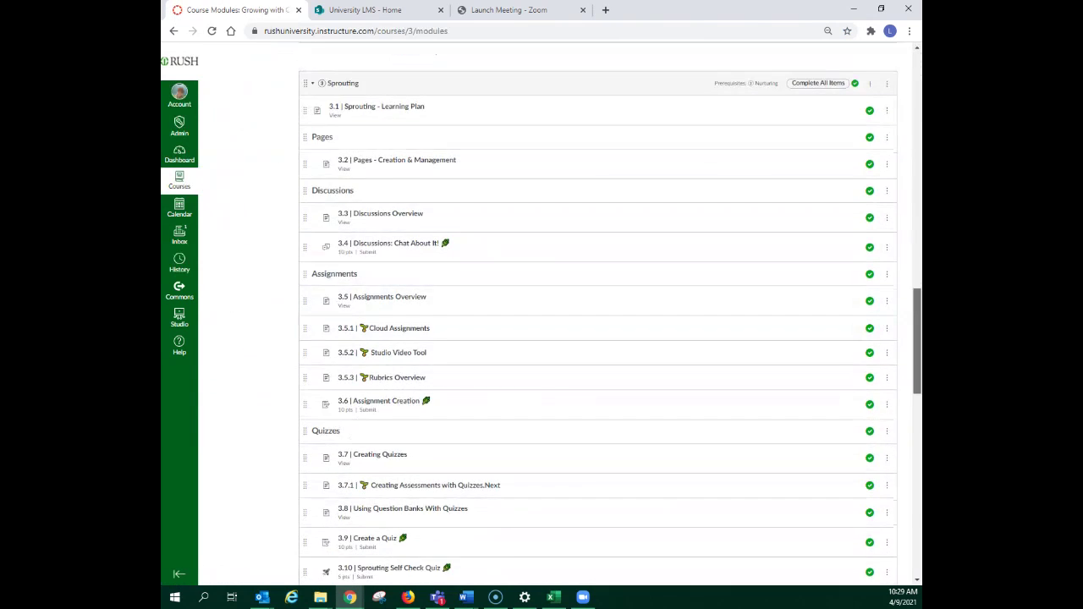
scroll(598, 321, up, 20)
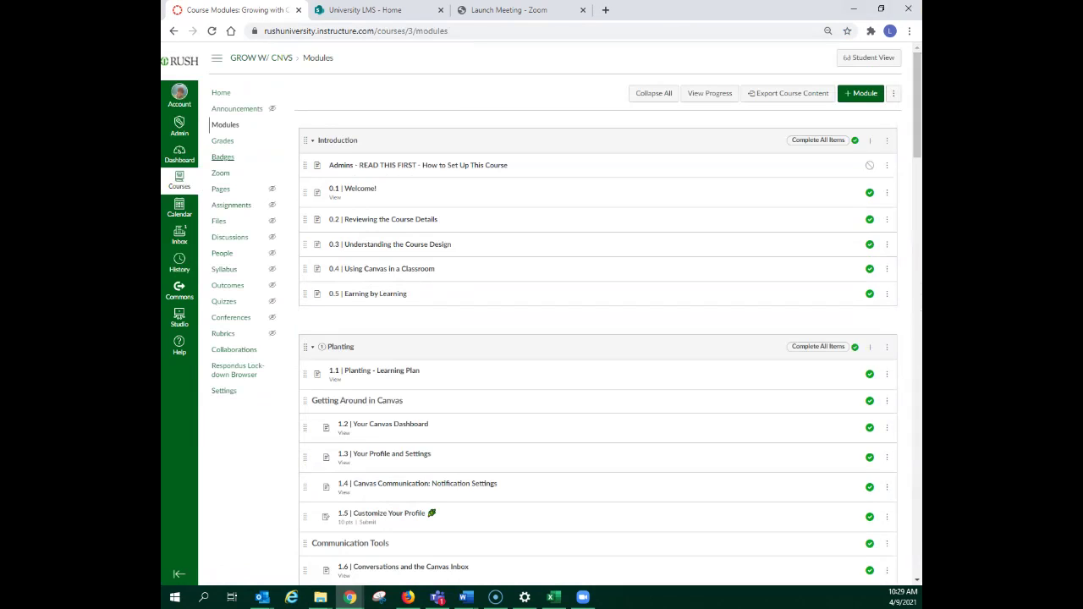
click(231, 205)
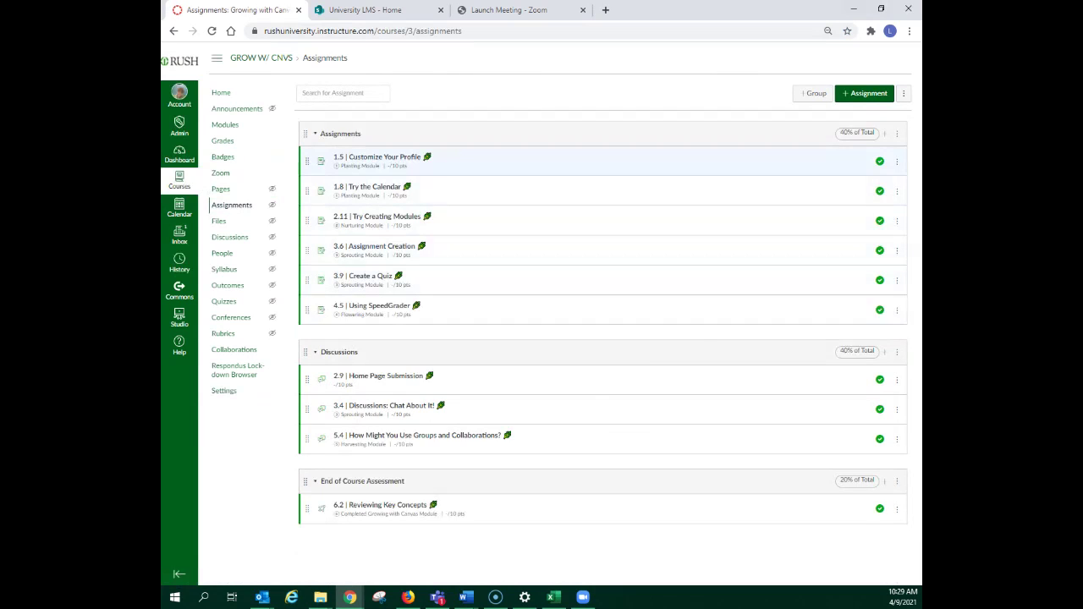
View the April 2021 course calendar from the dashboard's Coming Up list and return to the dashboard.
click(179, 154)
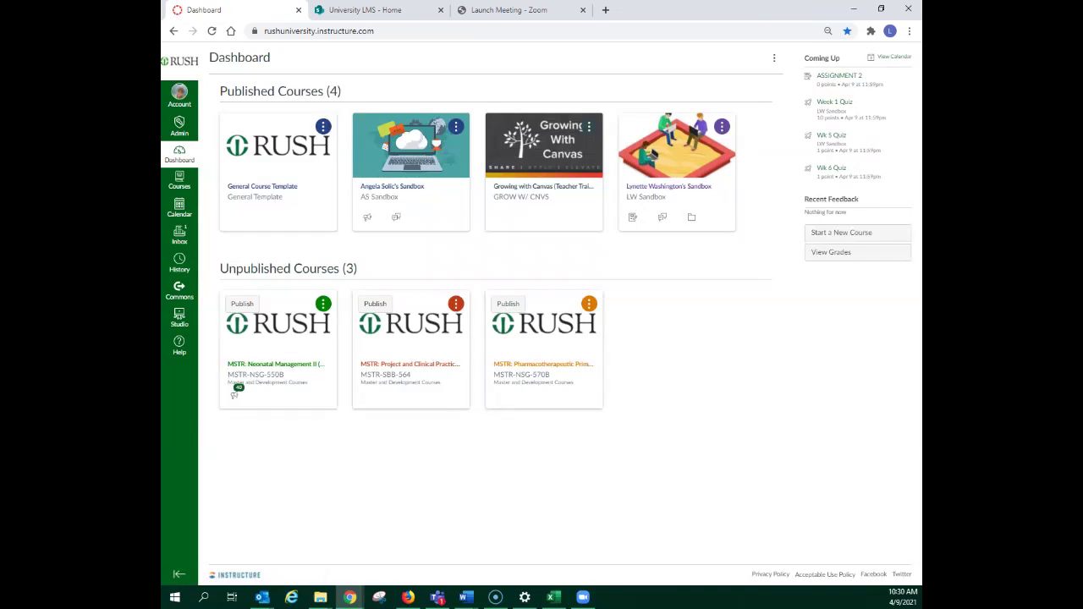
click(893, 57)
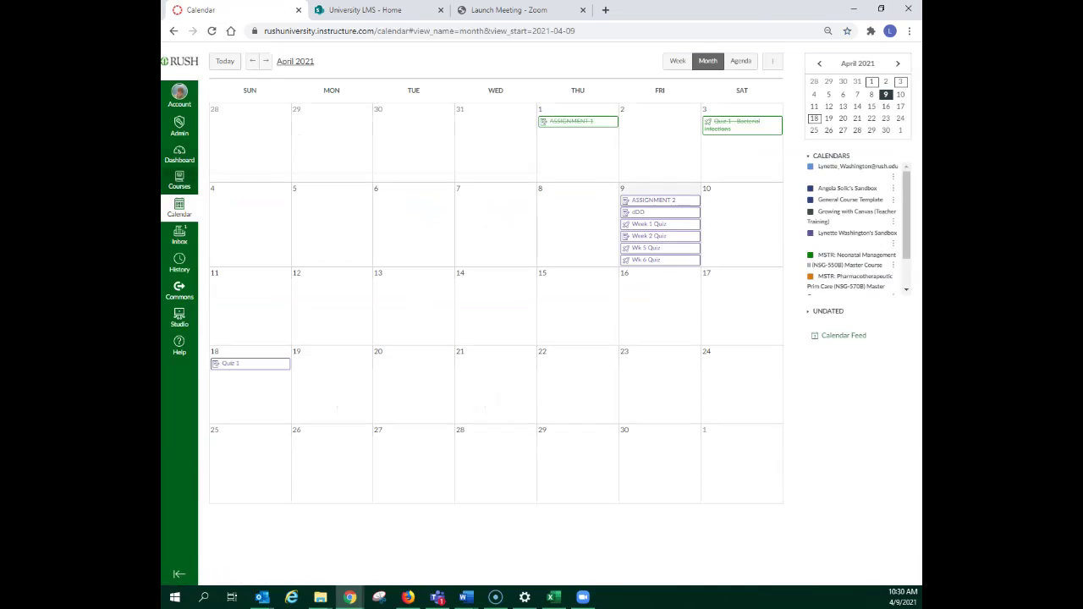
click(179, 154)
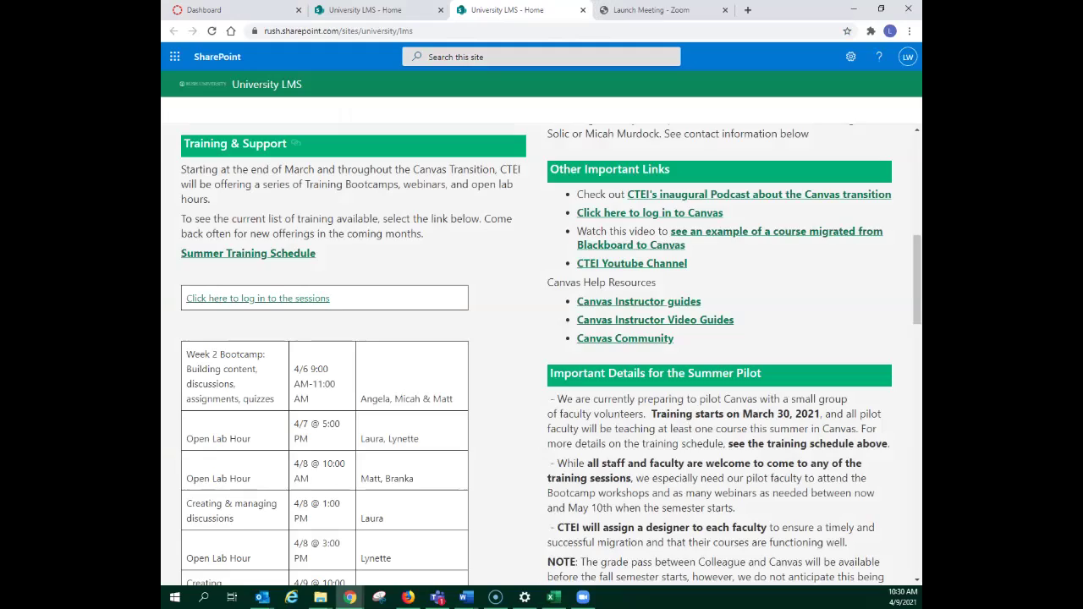
Look through the training schedule, important links and contacts on the University LMS SharePoint site.
scroll(542, 355, down, 4)
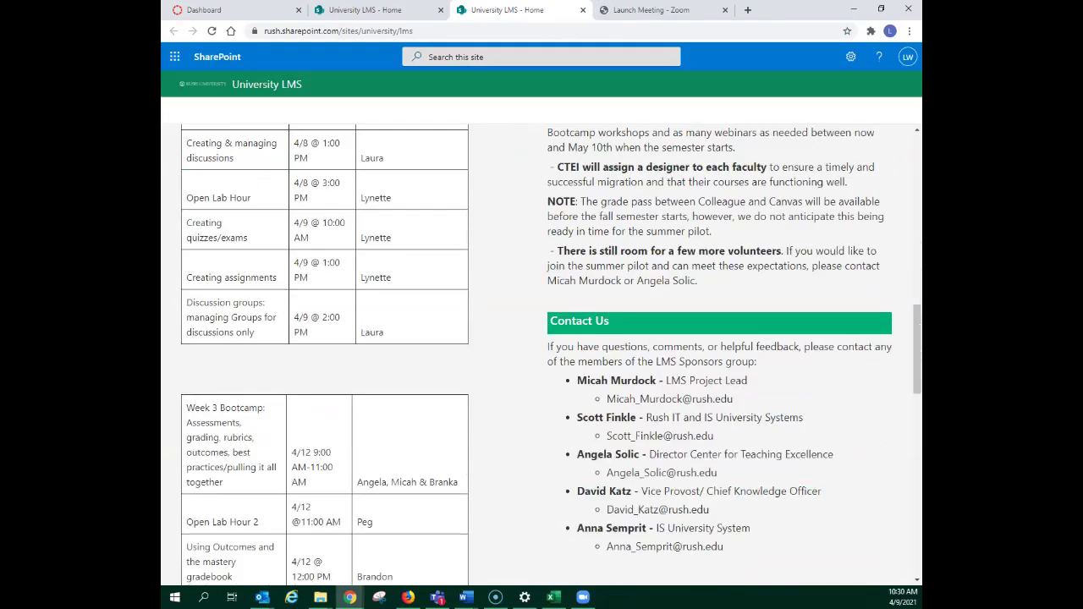
scroll(542, 356, up, 5)
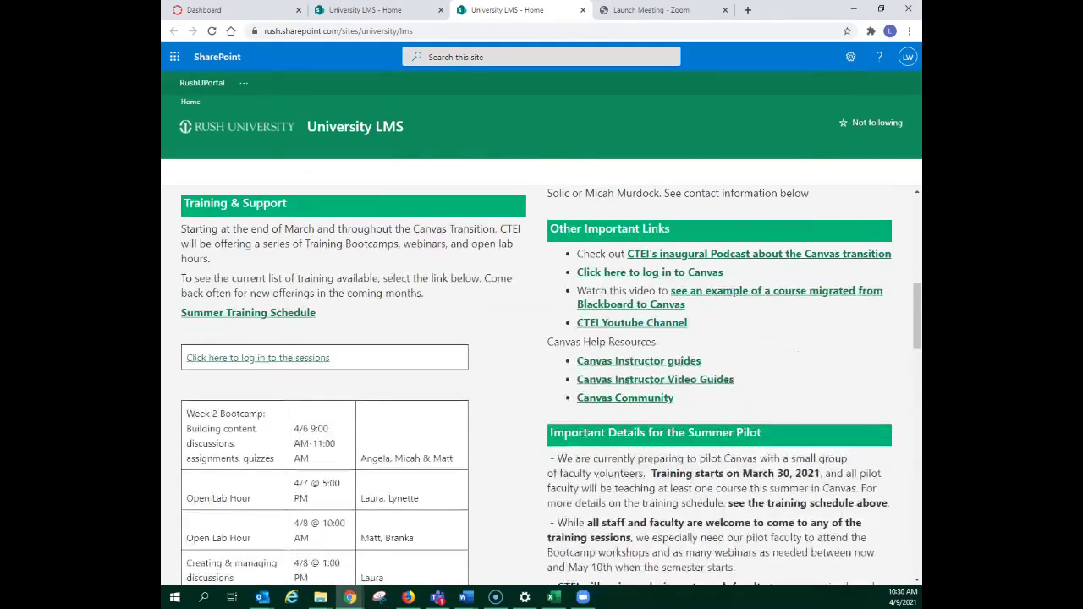
scroll(541, 355, down, 3)
scroll(542, 355, up, 3)
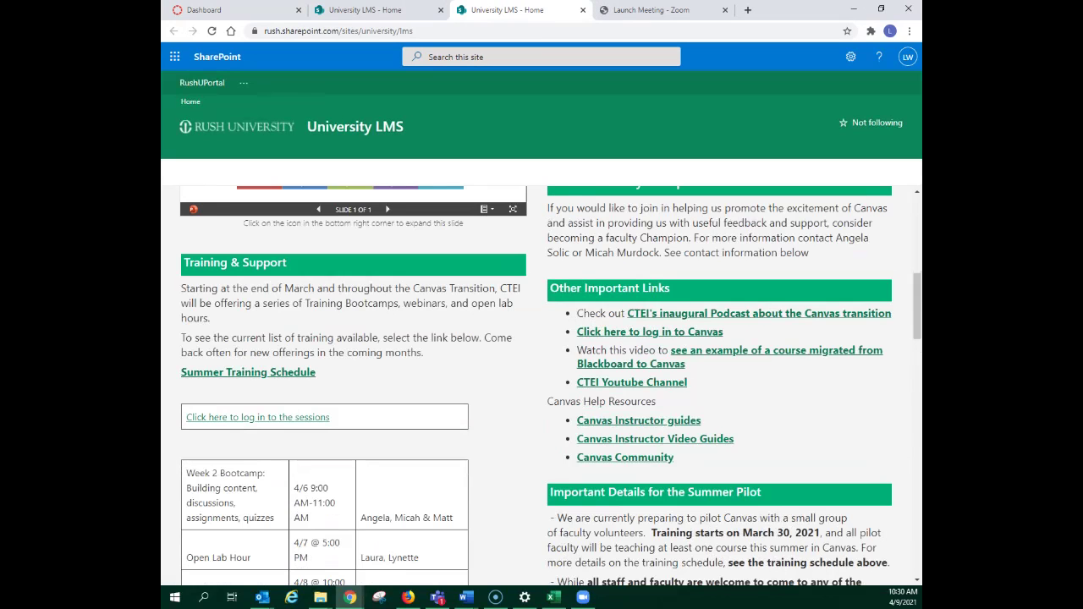
scroll(550, 385, down, 1)
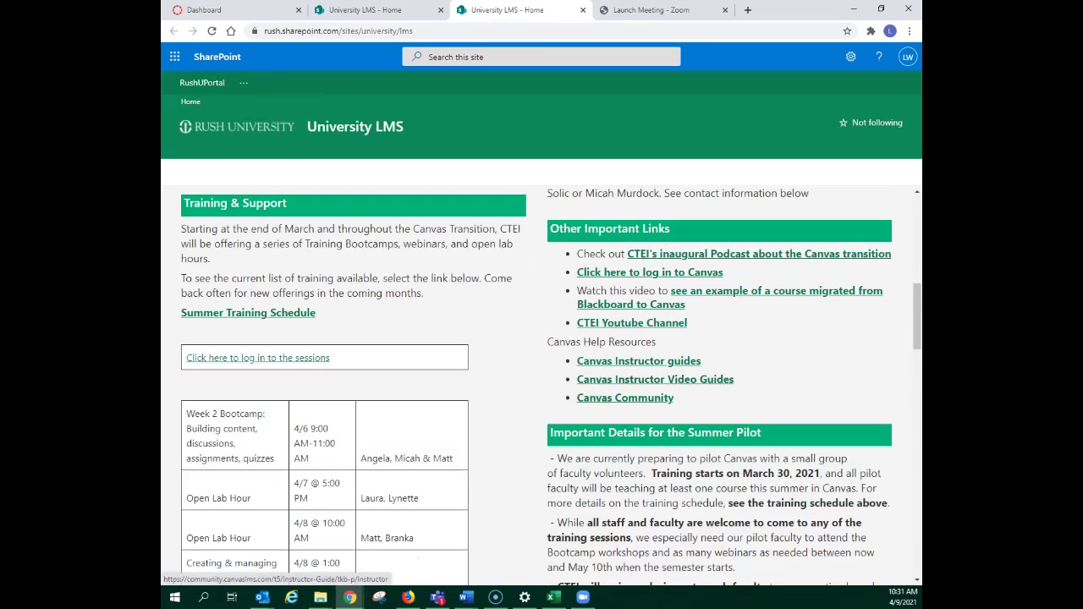
Open the Canvas Instructor guides from the University LMS help resources and look through the table of contents.
click(639, 360)
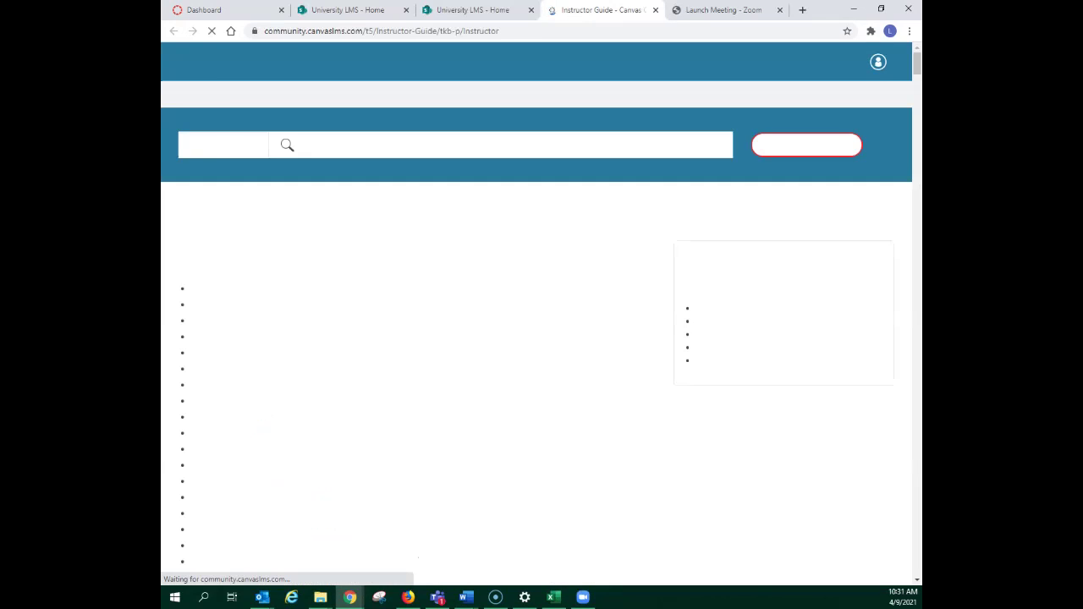
scroll(536, 338, down, 2)
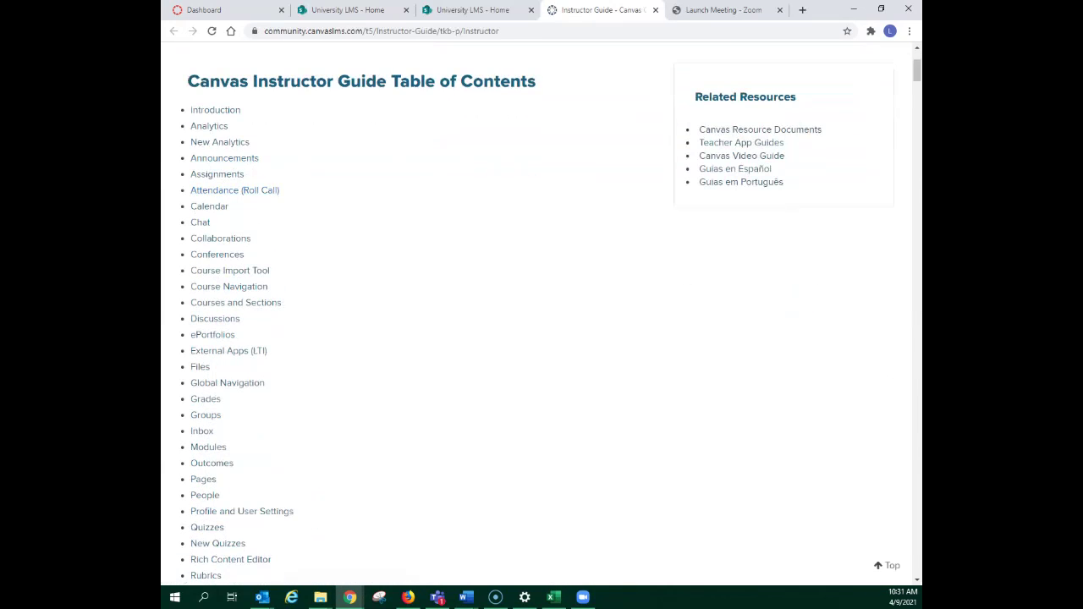
scroll(542, 313, down, 2)
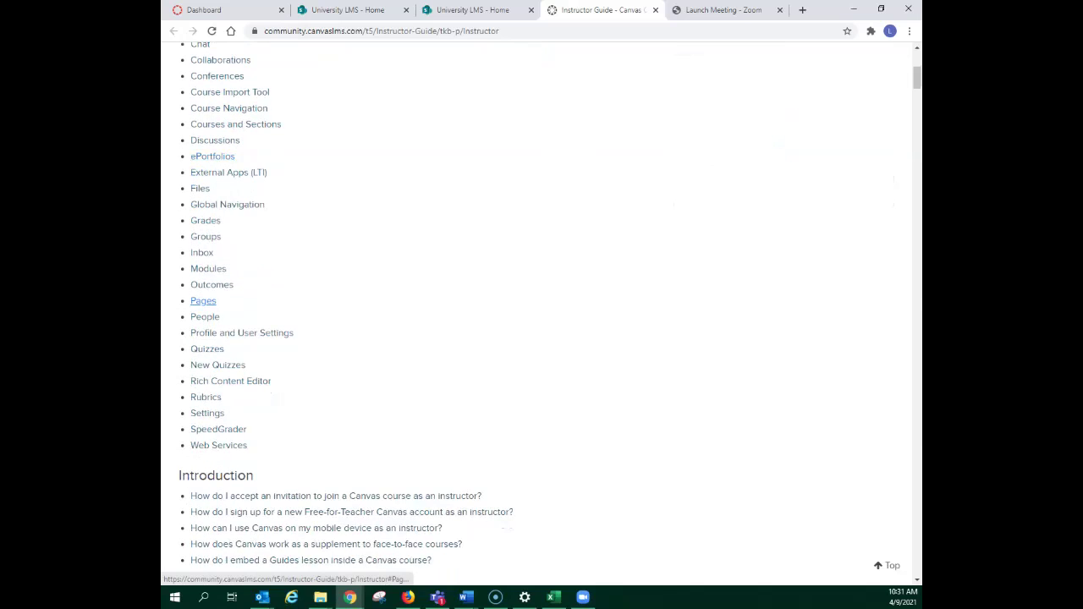
scroll(203, 301, up, 4)
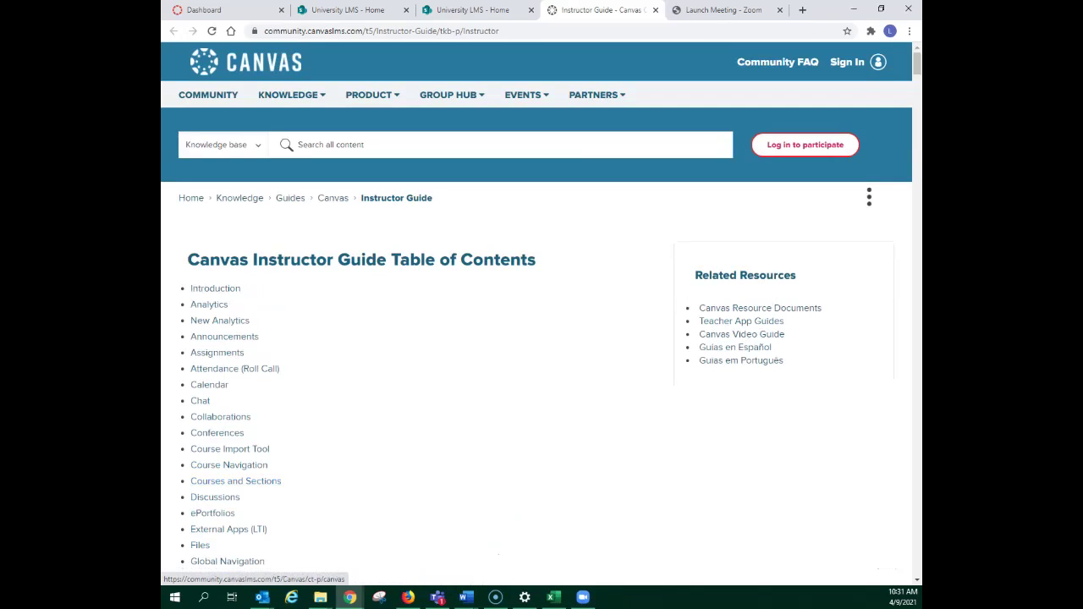
Open the Canvas Instructor Video Guides from the University LMS site and view the Quizzes Overview (Instructors) page.
click(472, 10)
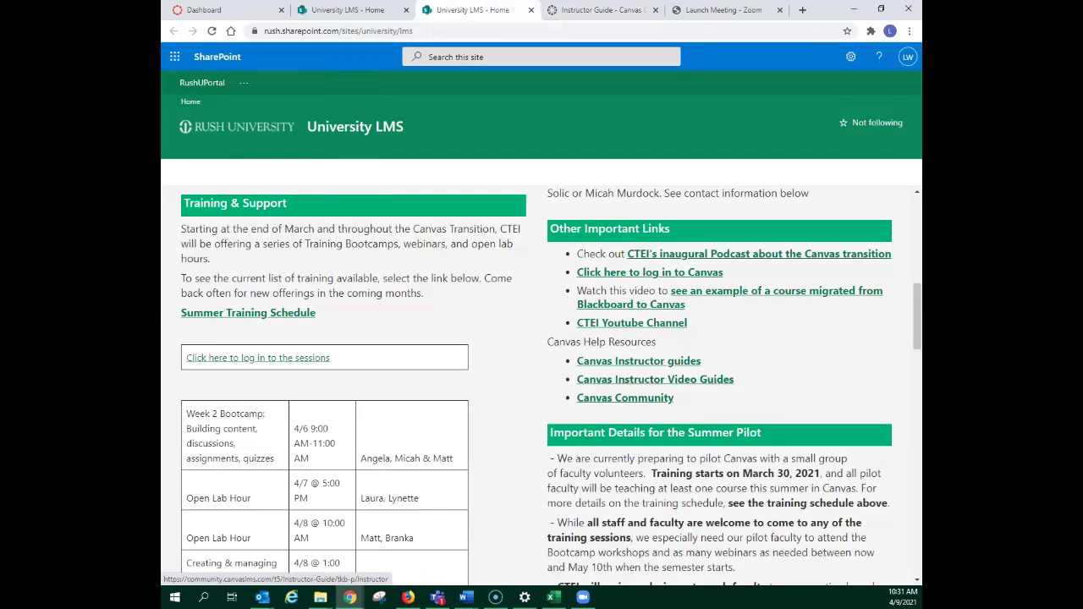
click(655, 379)
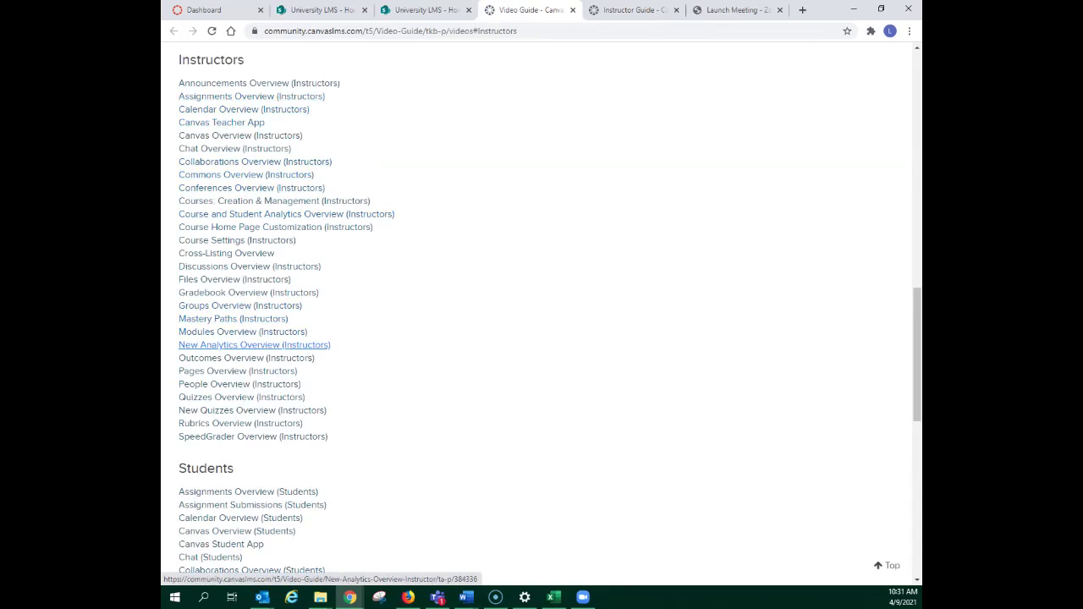
click(241, 396)
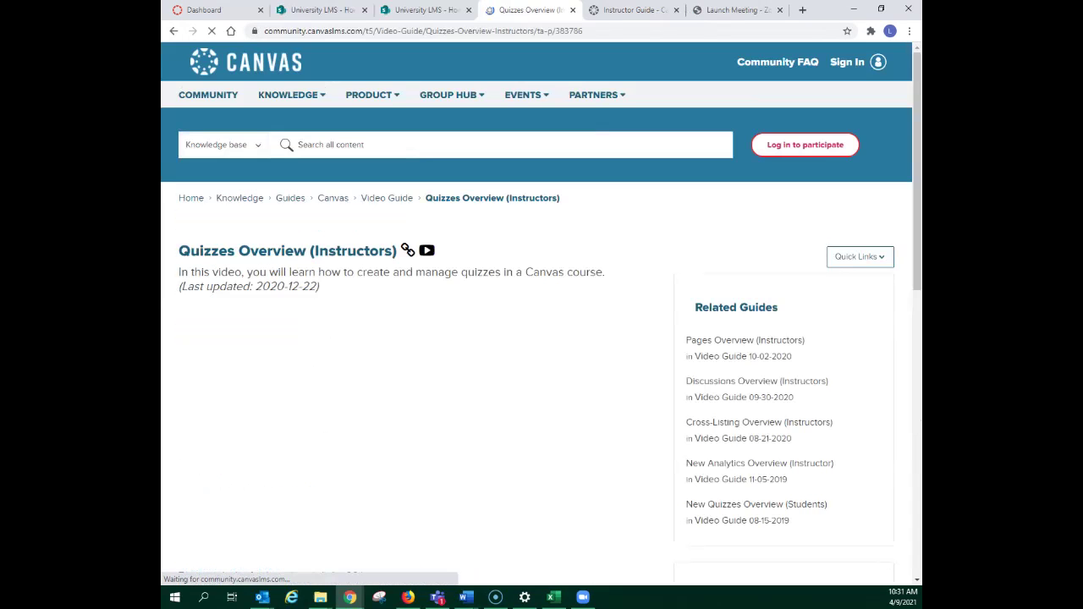
scroll(542, 339, down, 3)
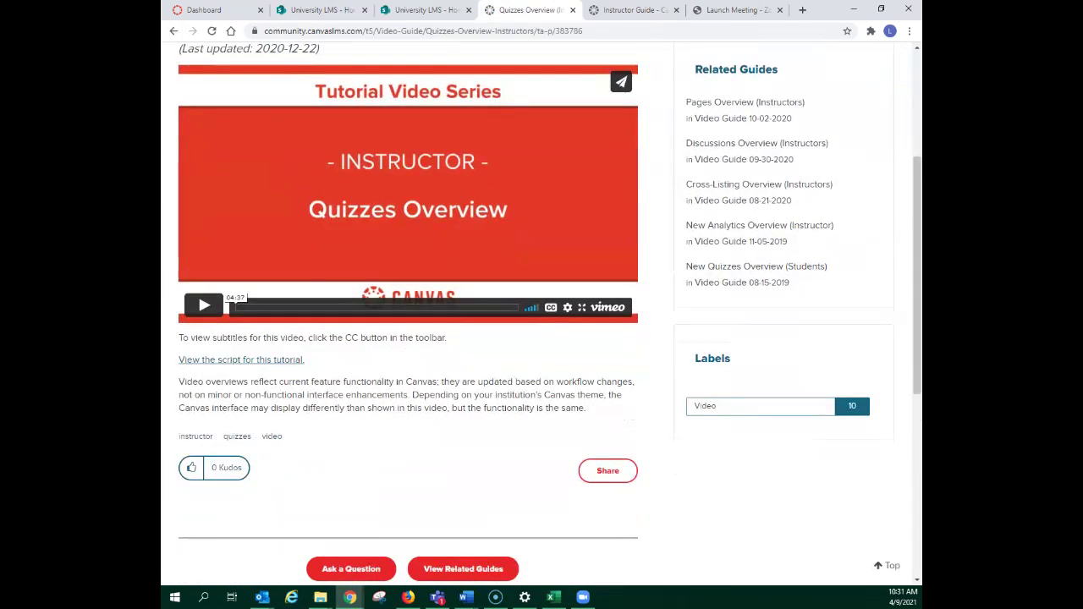
scroll(542, 313, down, 1)
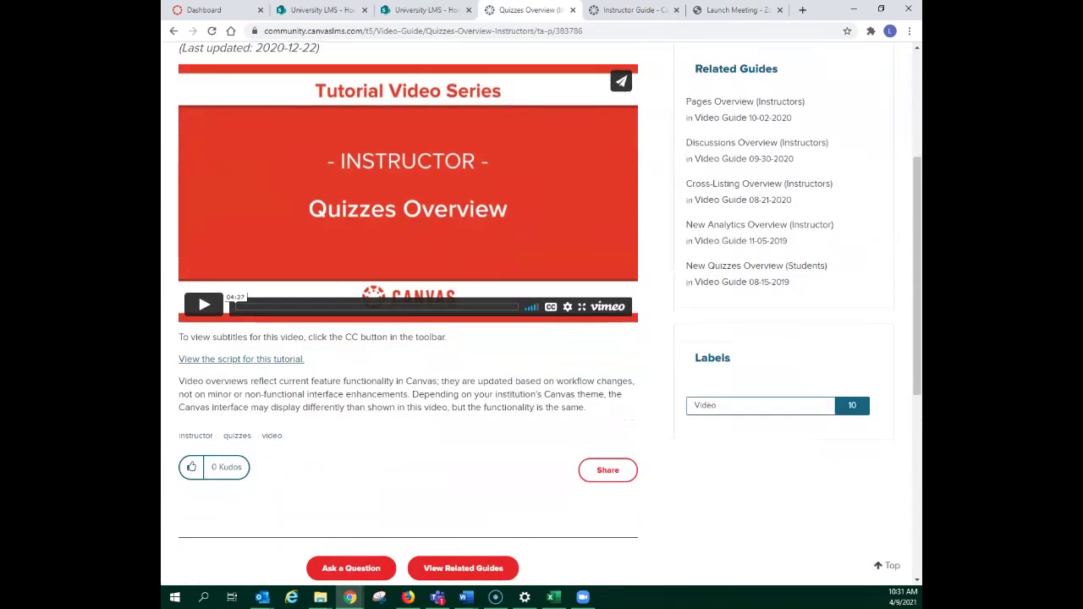
scroll(542, 313, up, 3)
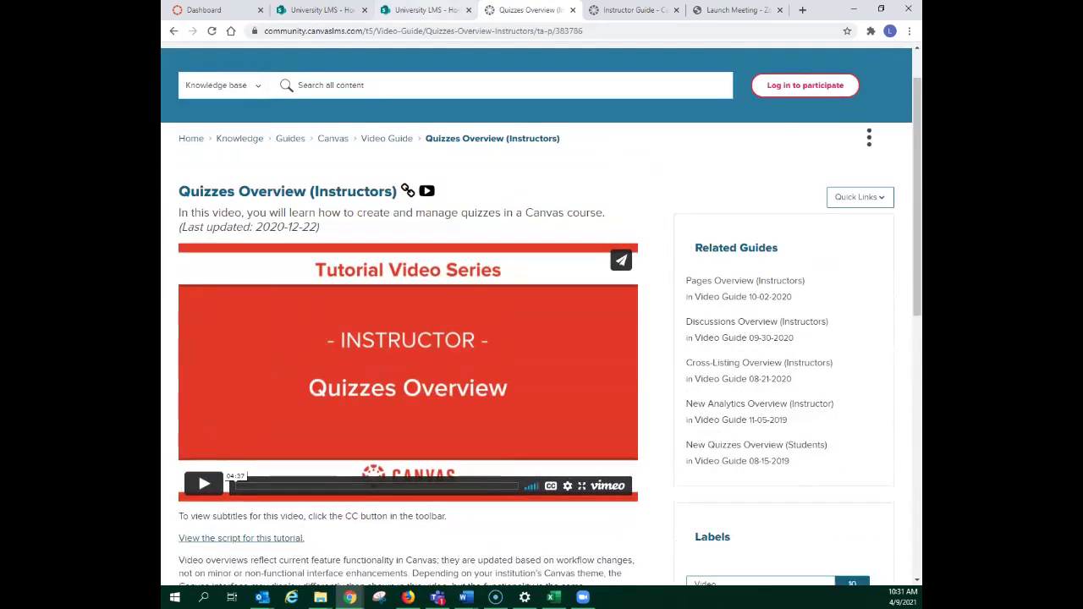
Return to the University LMS site and review the bootcamp and open lab sessions under Training & Support.
click(425, 9)
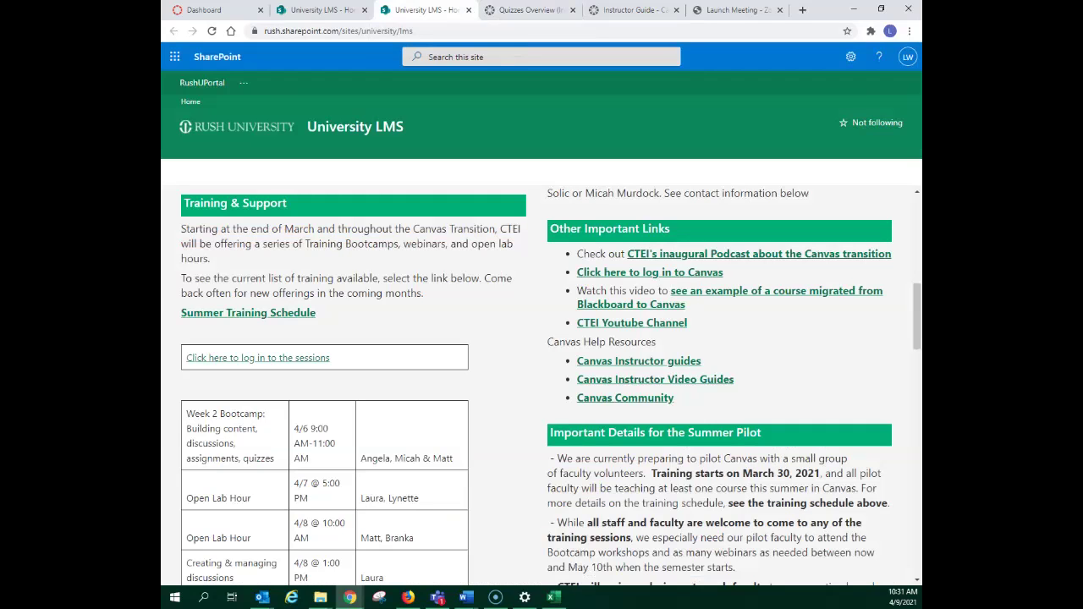
scroll(542, 380, down, 3)
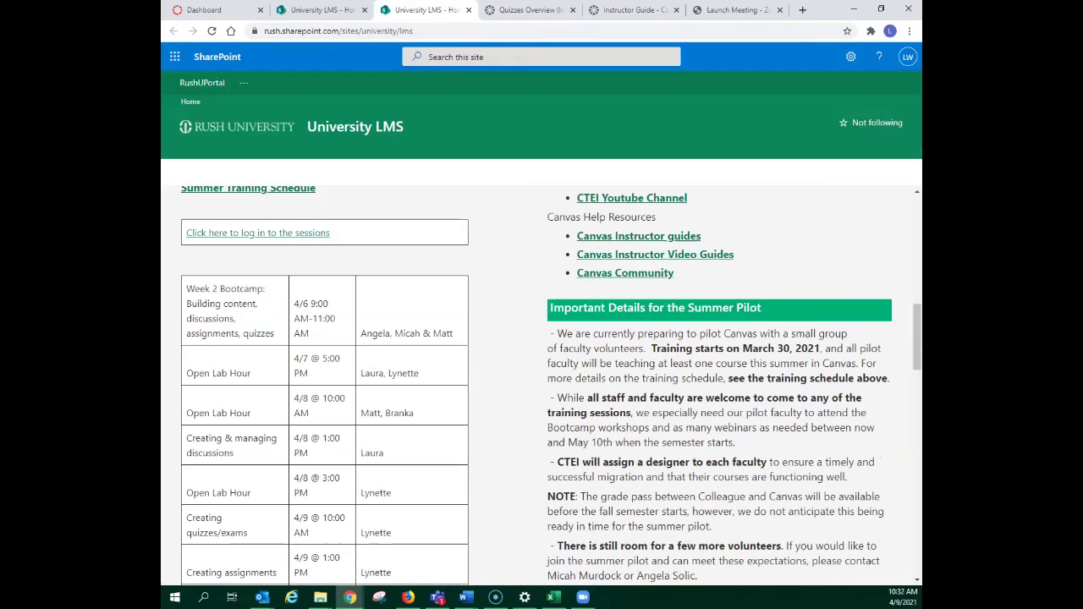
scroll(542, 381, down, 5)
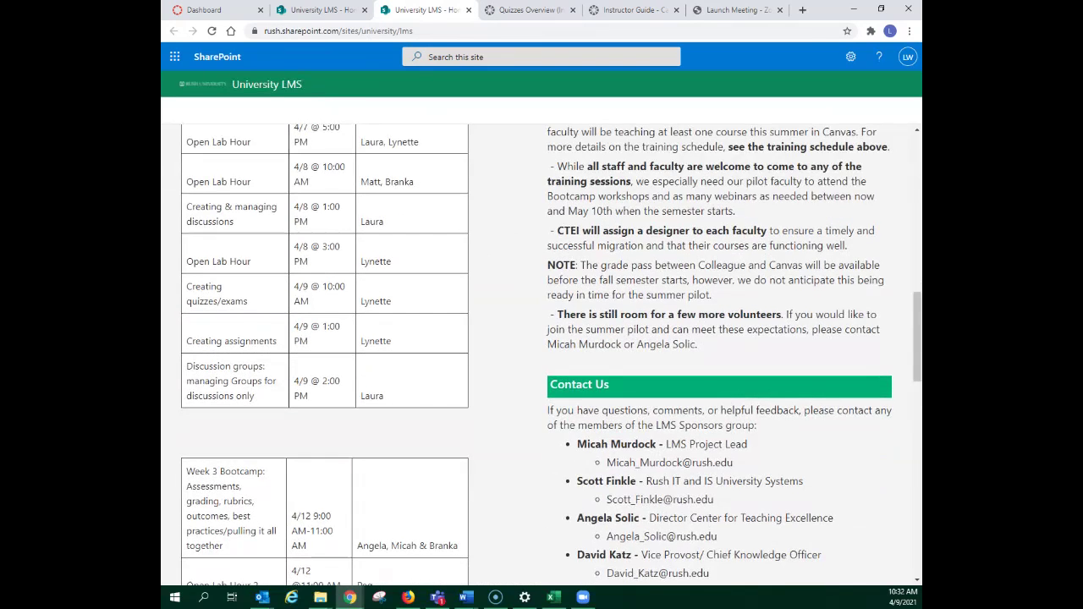
scroll(541, 339, up, 5)
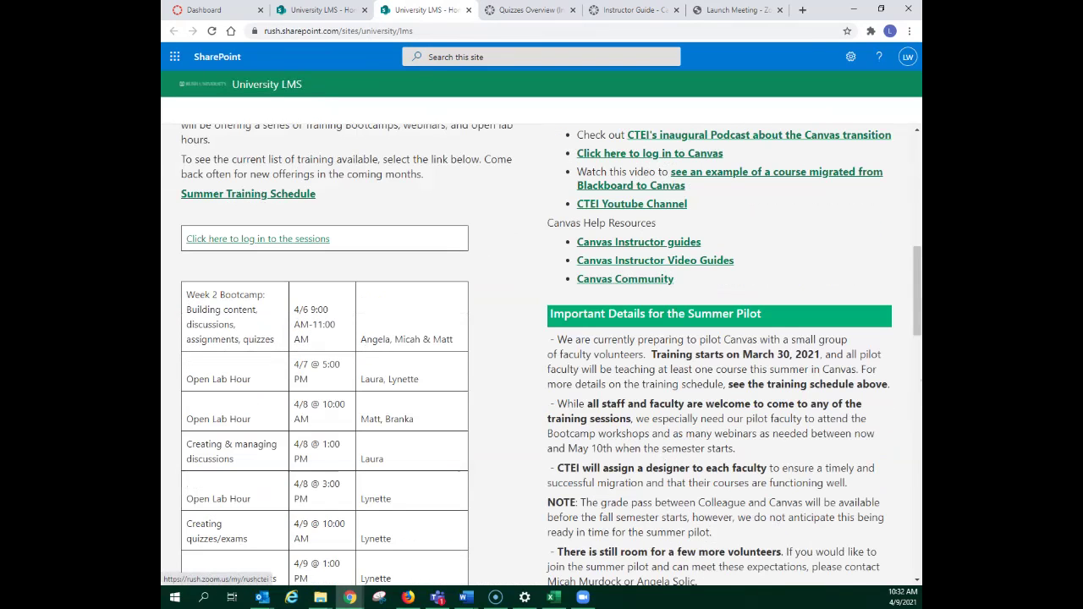
scroll(542, 351, down, 1)
scroll(542, 351, down, 4)
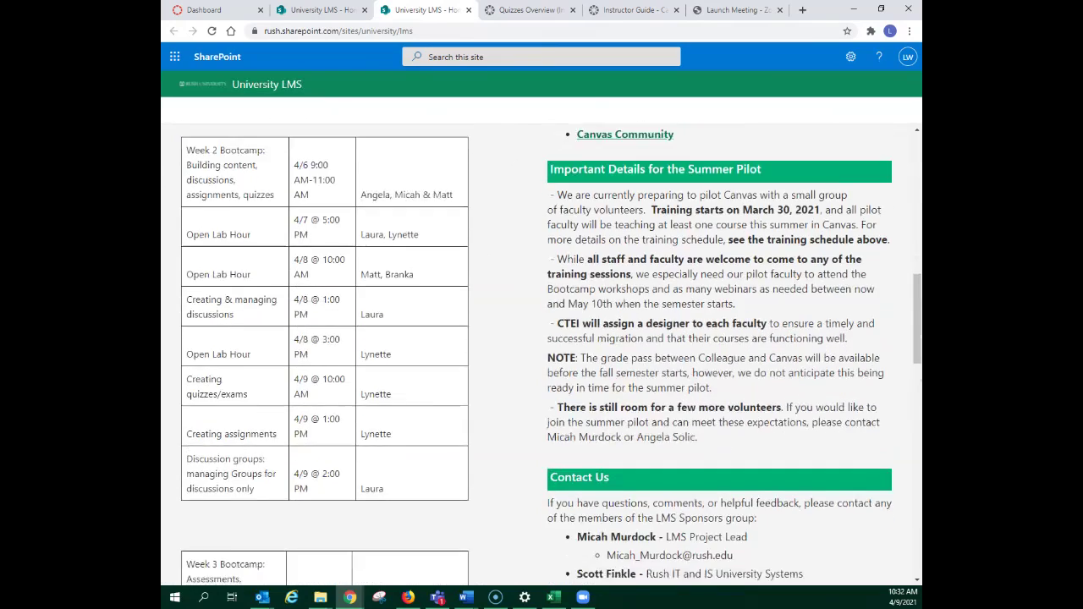
scroll(542, 351, up, 7)
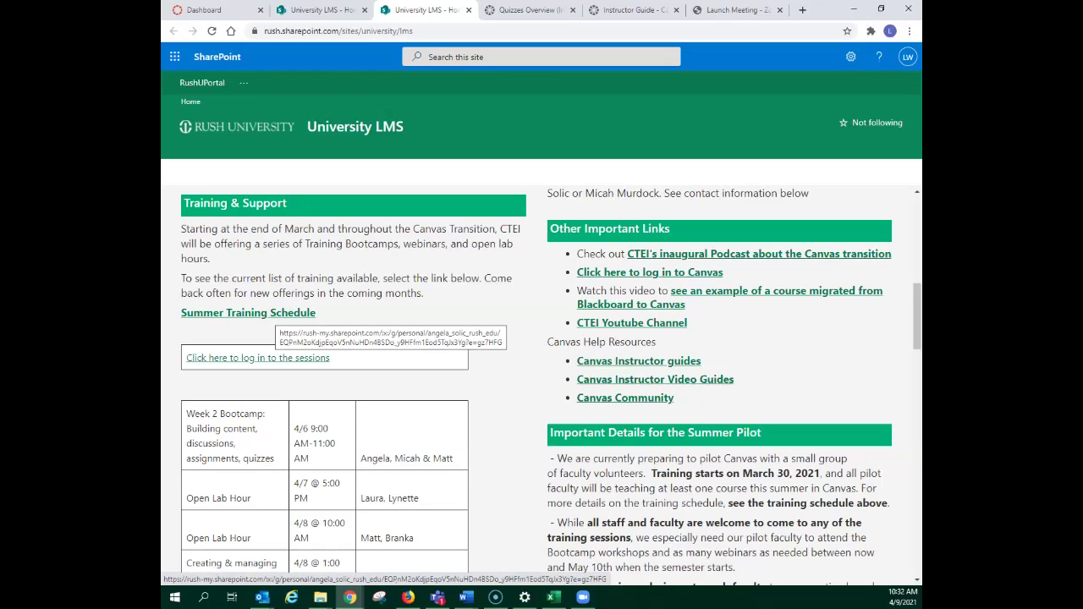
Open the CTEI YouTube channel from the University LMS site, look through its uploaded training videos and select the channel's web address.
click(632, 322)
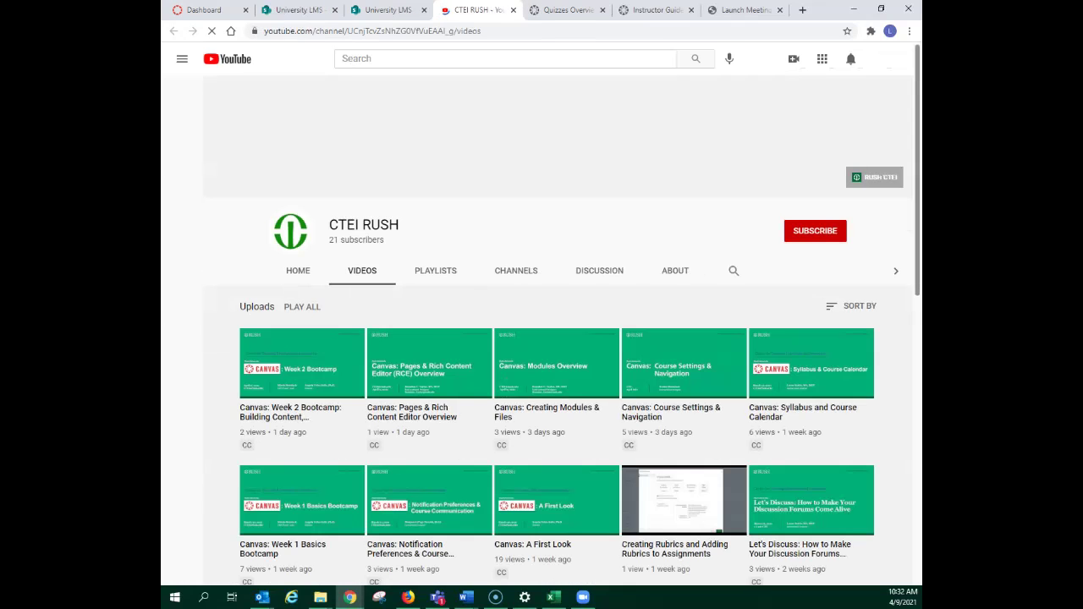
scroll(475, 306, down, 2)
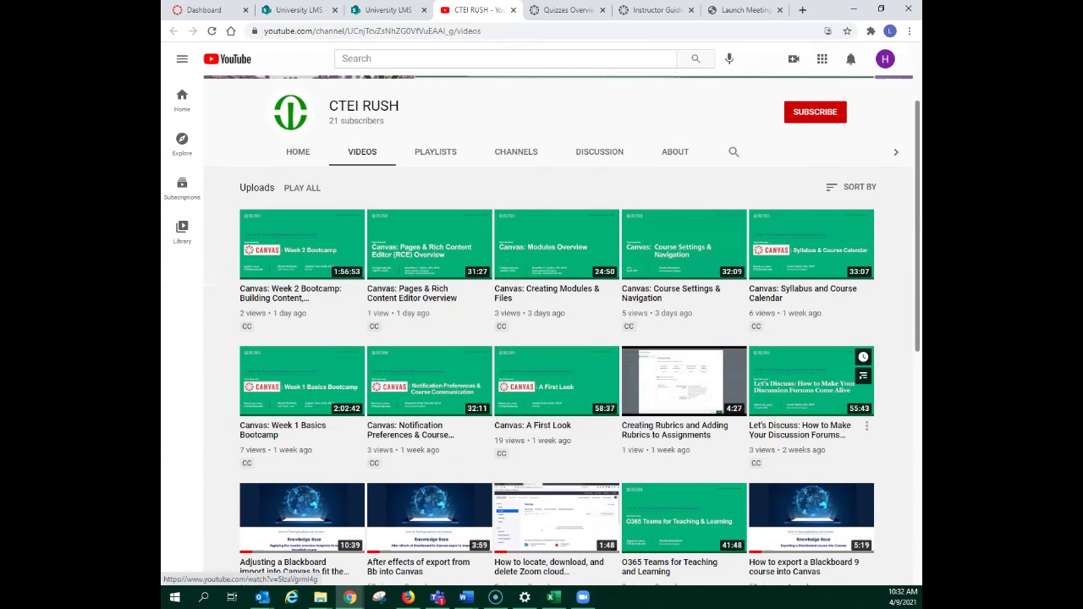
scroll(812, 381, up, 2)
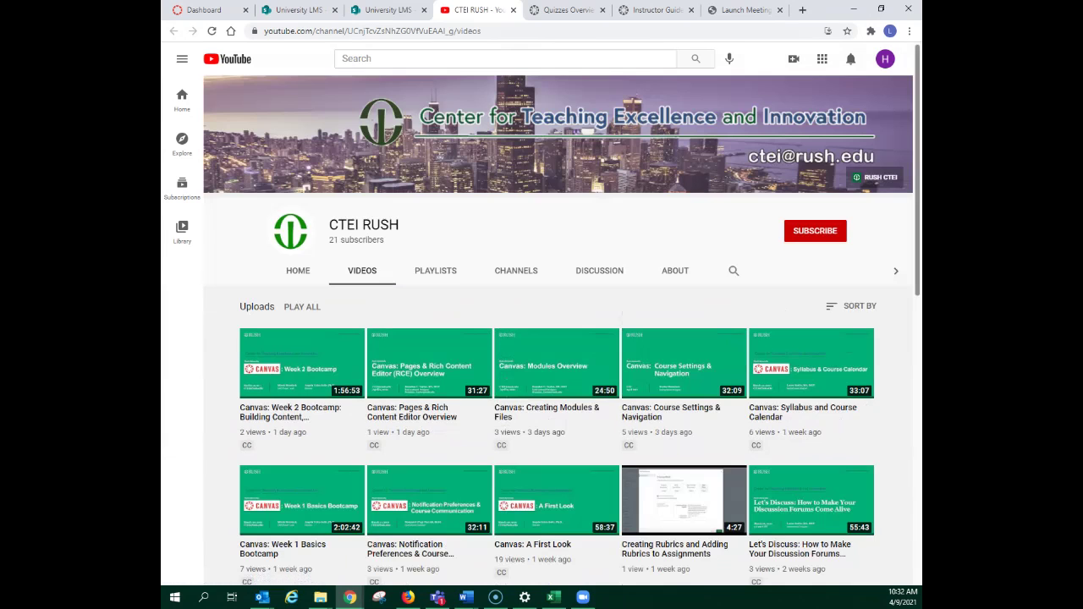
key(ctrl+l)
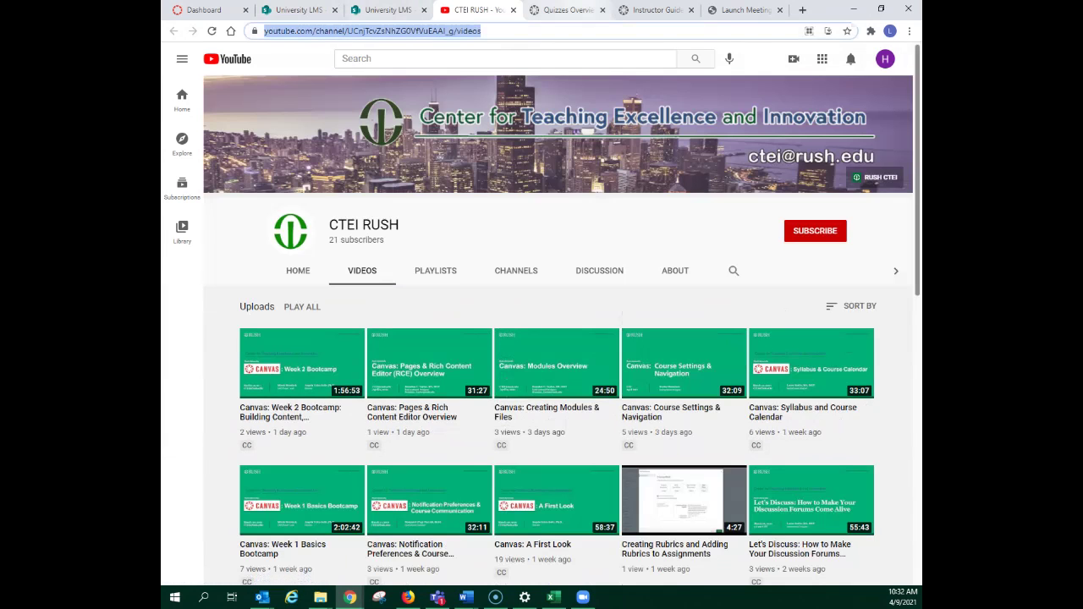
Return to the University LMS SharePoint site and copy its web address.
click(655, 9)
click(567, 9)
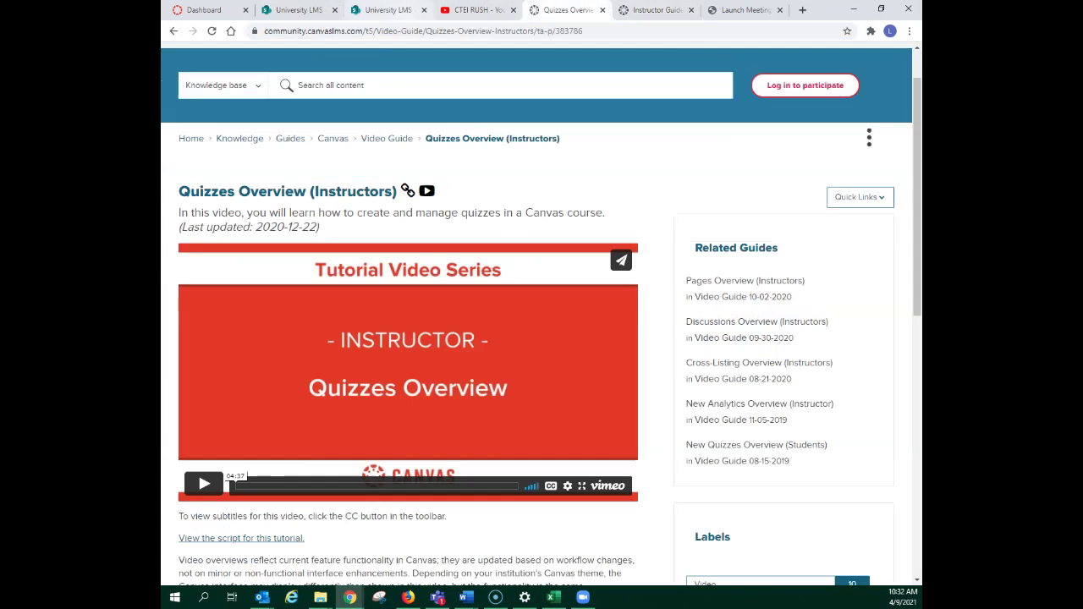
click(384, 9)
key(ctrl+l)
right_click(392, 30)
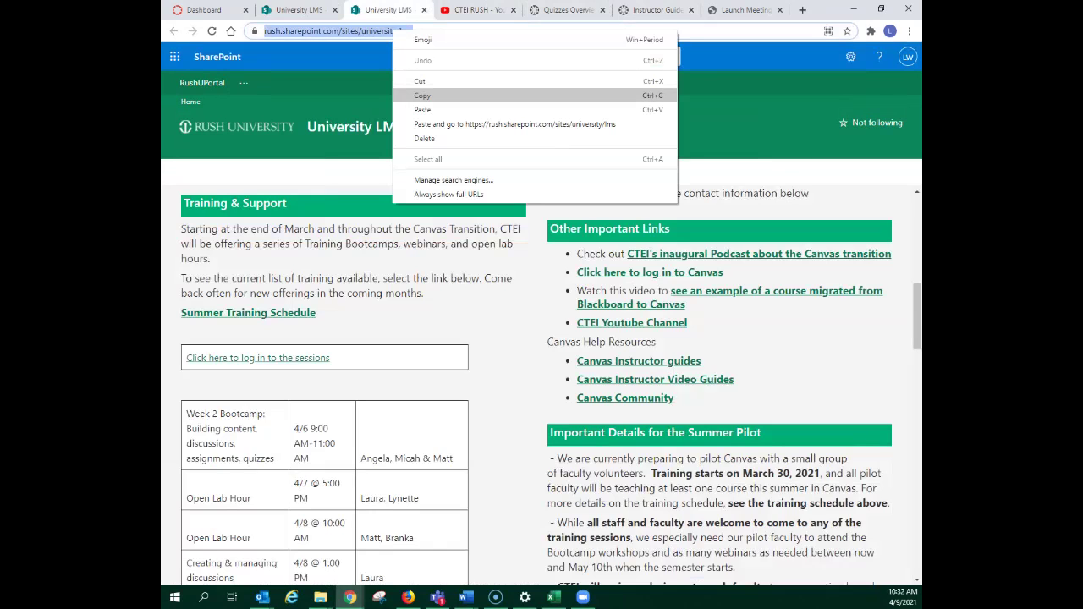
click(422, 95)
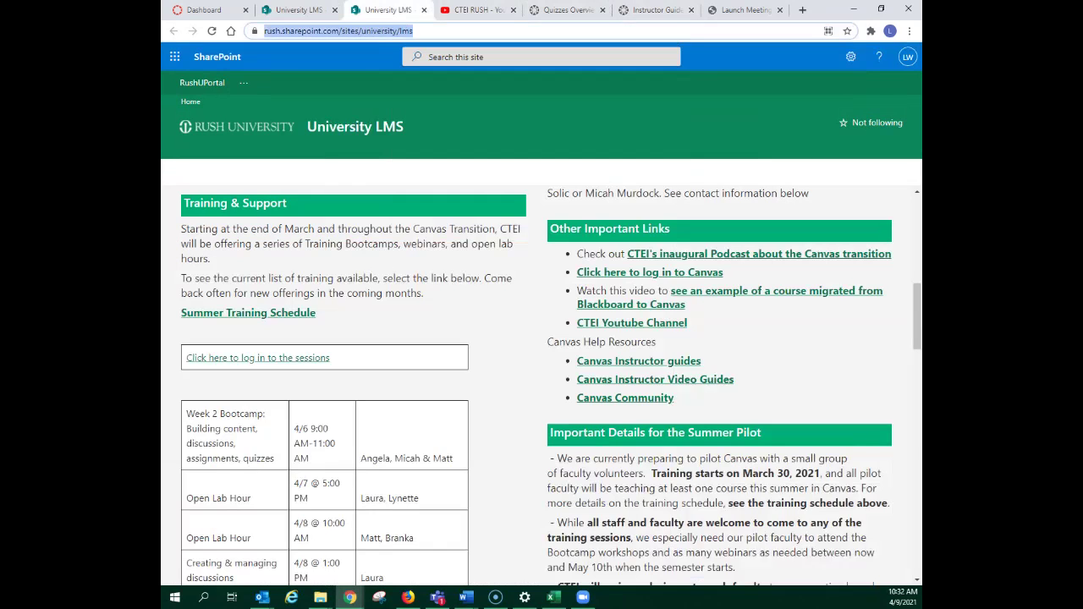